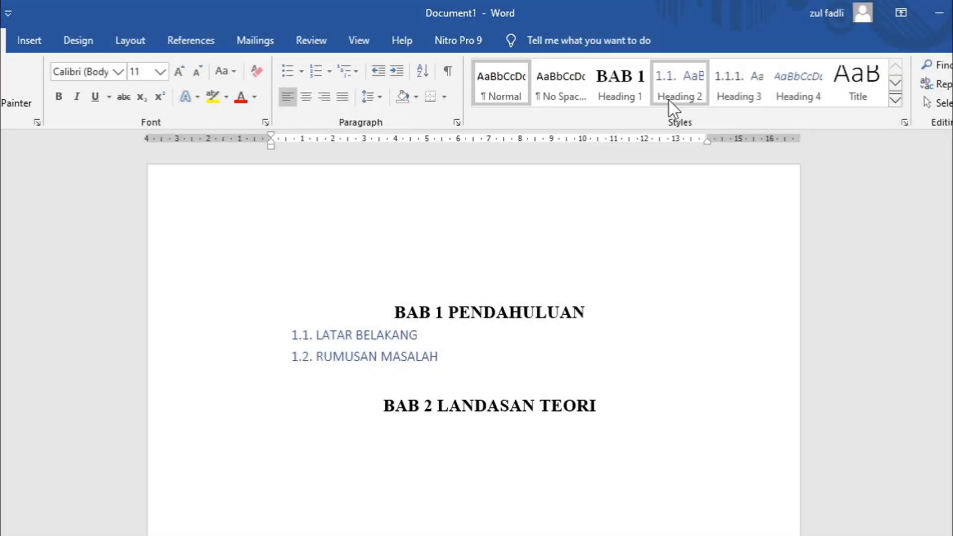
Step: Apply Heading 2 to lines 1.3 and 1.4, and Heading 3 to empty lines 1.3.1 and 1.4.1 beneath them
{"action": "left_click", "coordinate": [670, 102]}
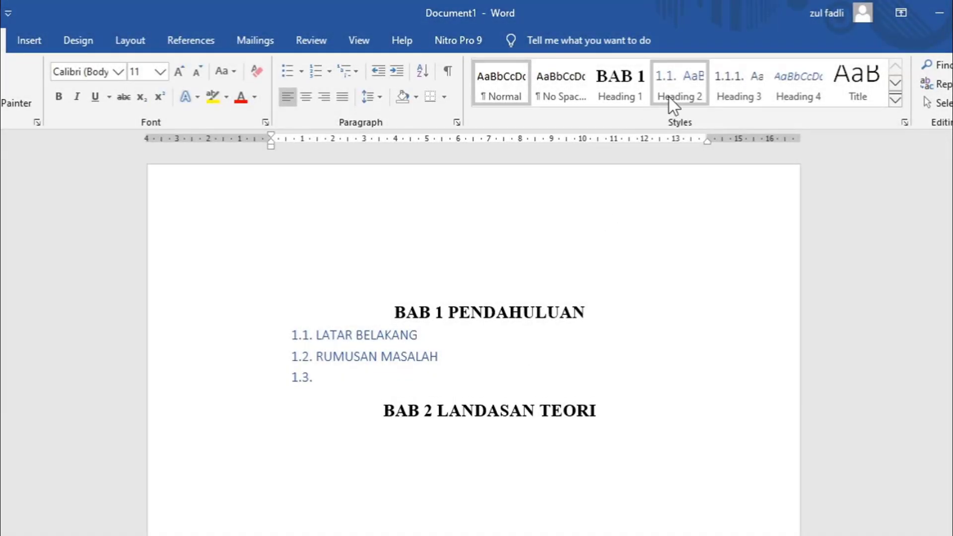
{"action": "key", "text": "Return"}
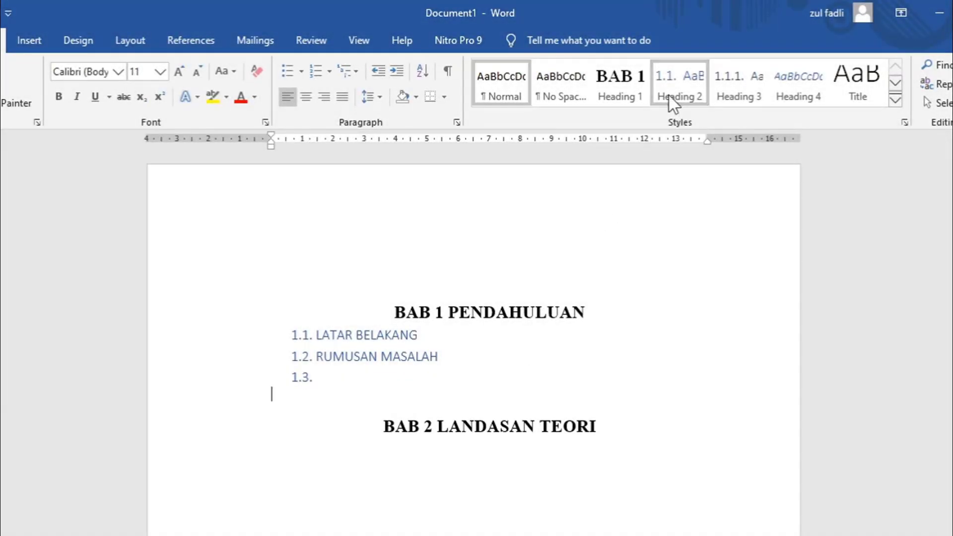
{"action": "left_click", "coordinate": [668, 94]}
{"action": "key", "text": "Up"}
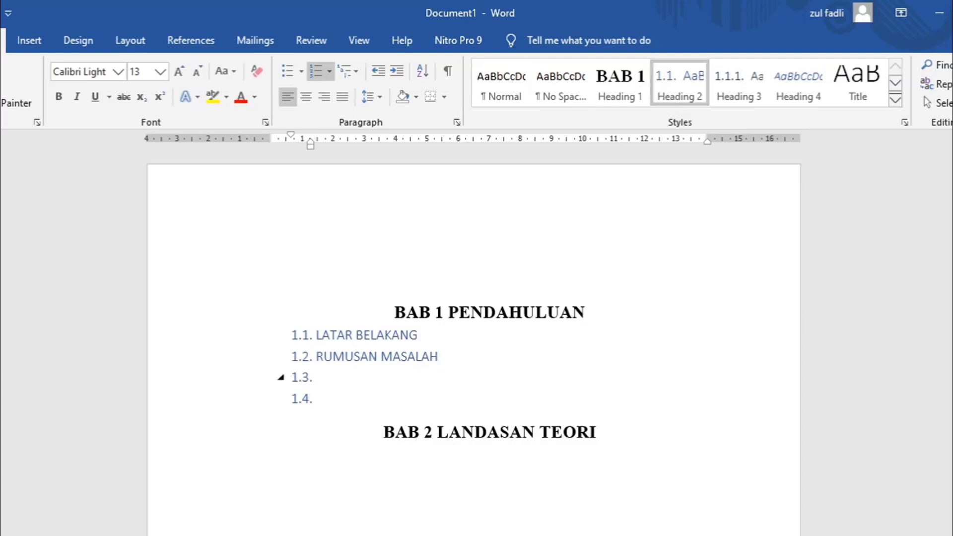
{"action": "key", "text": "Return"}
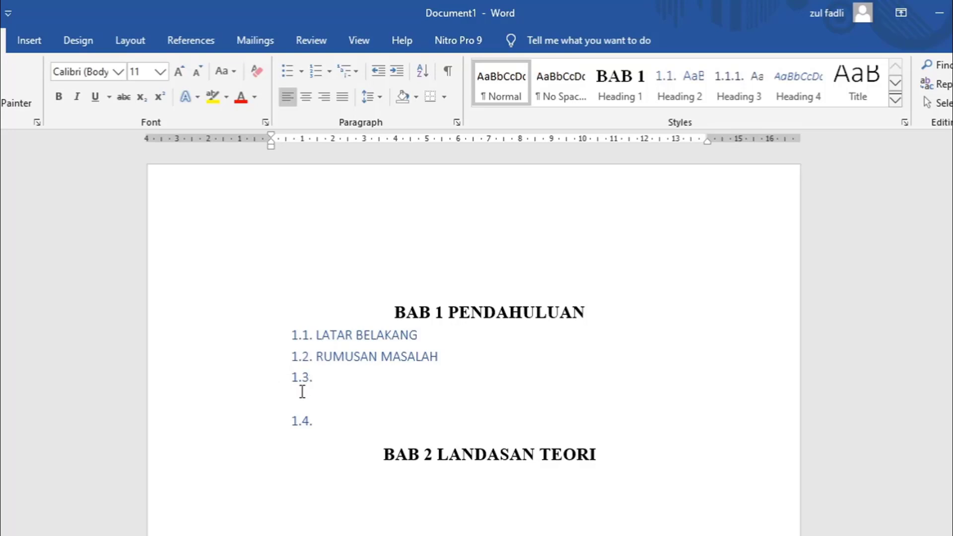
{"action": "left_click", "coordinate": [737, 99]}
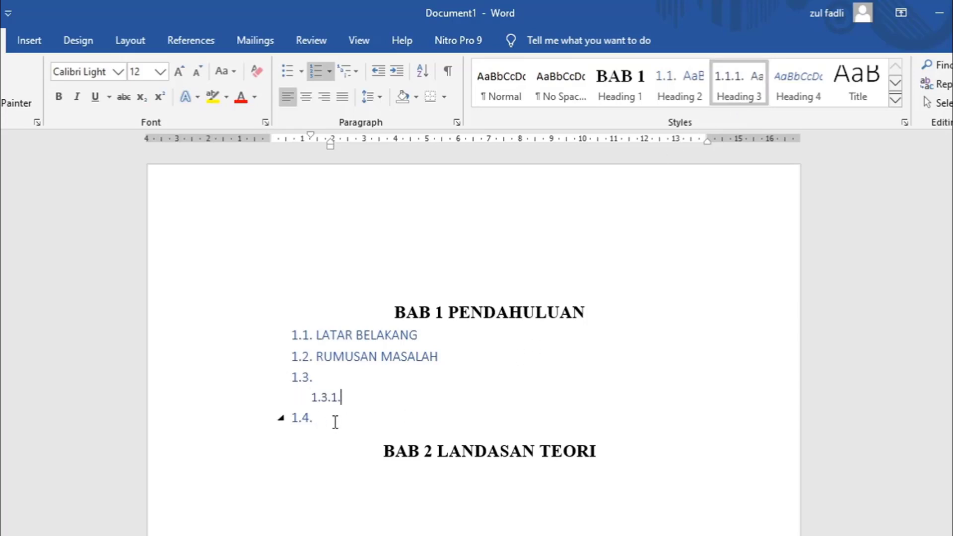
{"action": "key", "text": "Return"}
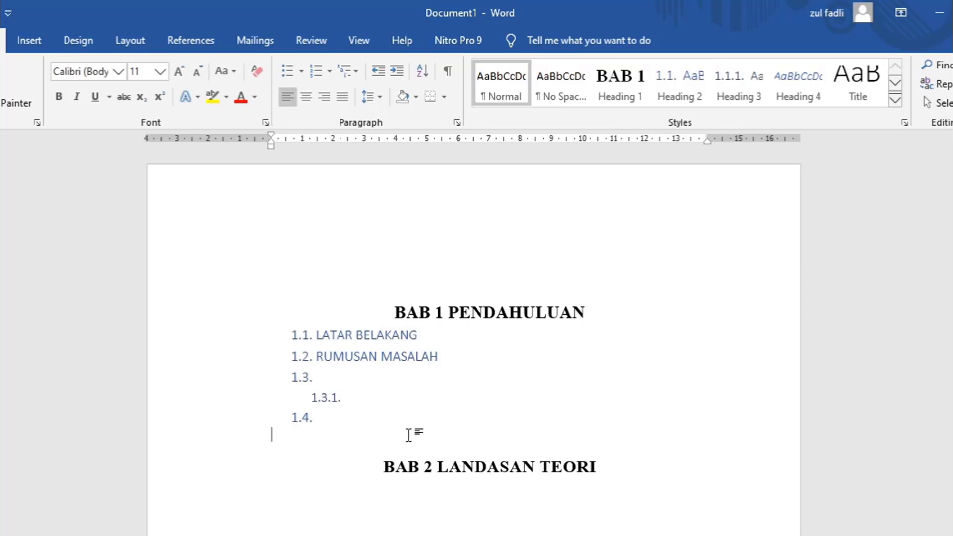
{"action": "left_click", "coordinate": [747, 92]}
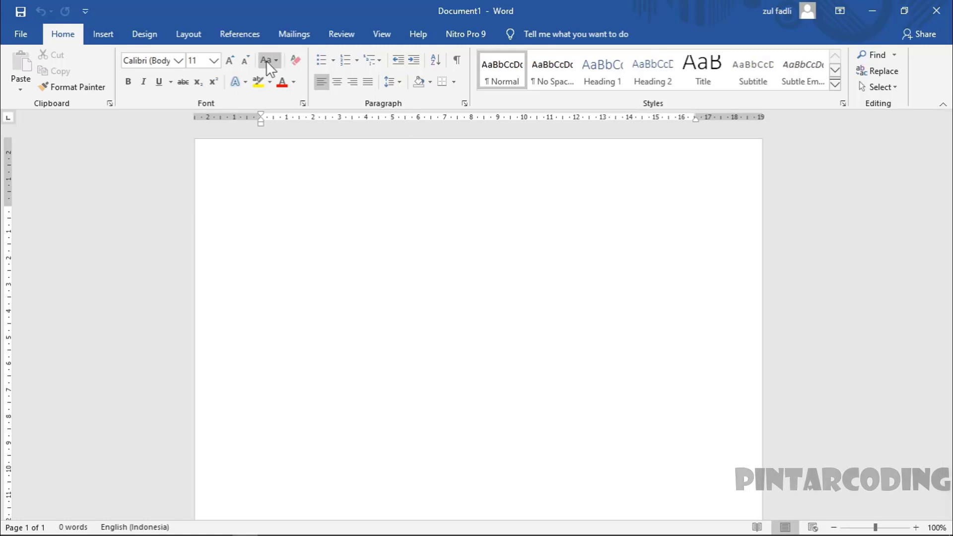
Step: Choose a new paper size and apply the last custom margins: 4 cm top/left, 3 cm bottom/right
{"action": "left_click", "coordinate": [191, 43]}
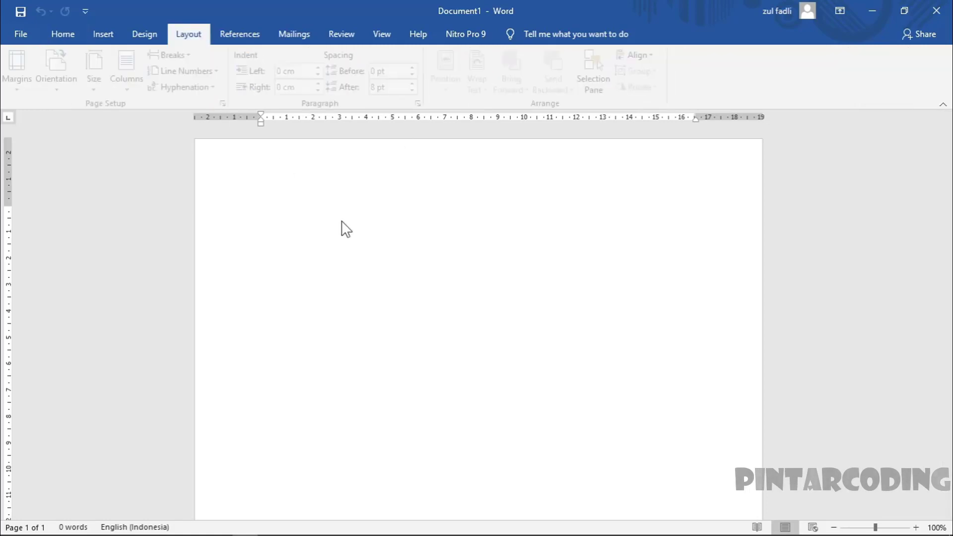
{"action": "left_click", "coordinate": [96, 93]}
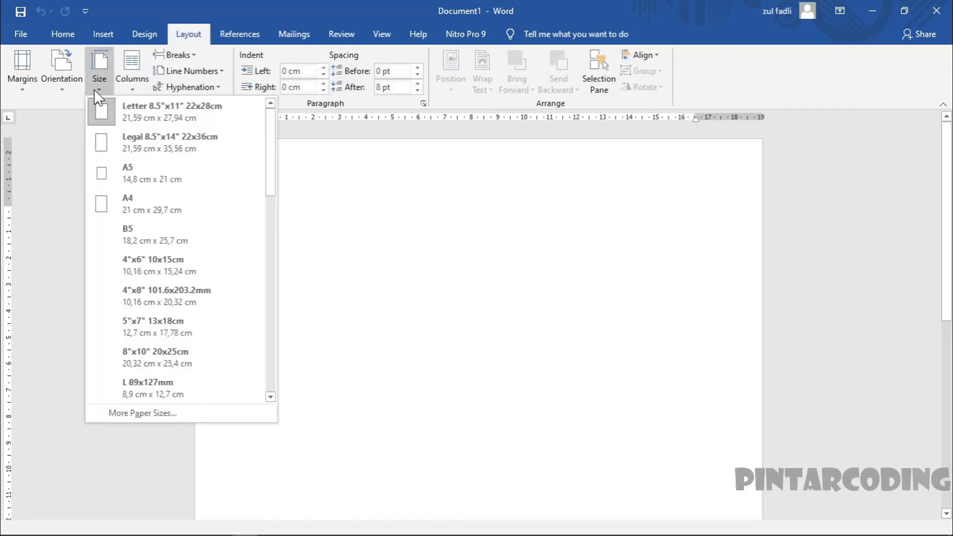
{"action": "left_click", "coordinate": [133, 179]}
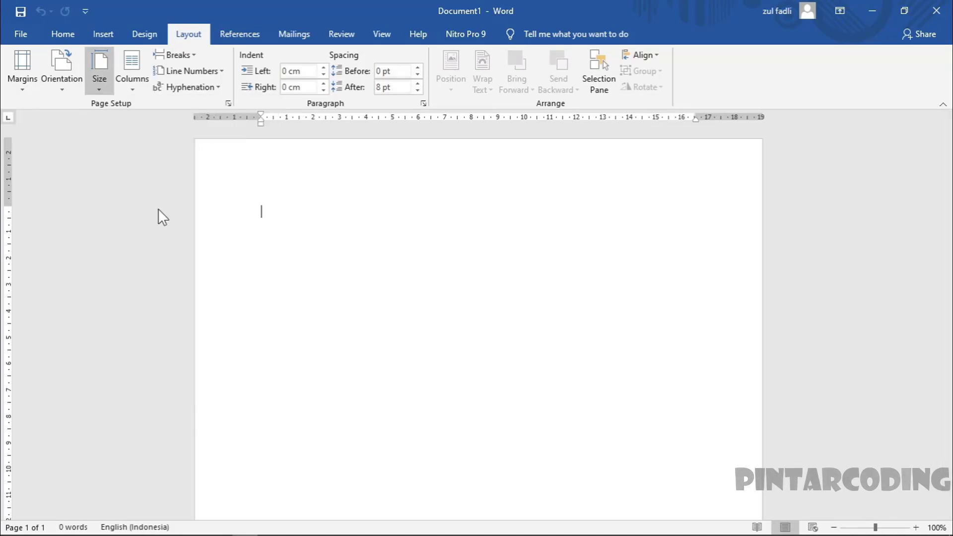
{"action": "left_click", "coordinate": [23, 84]}
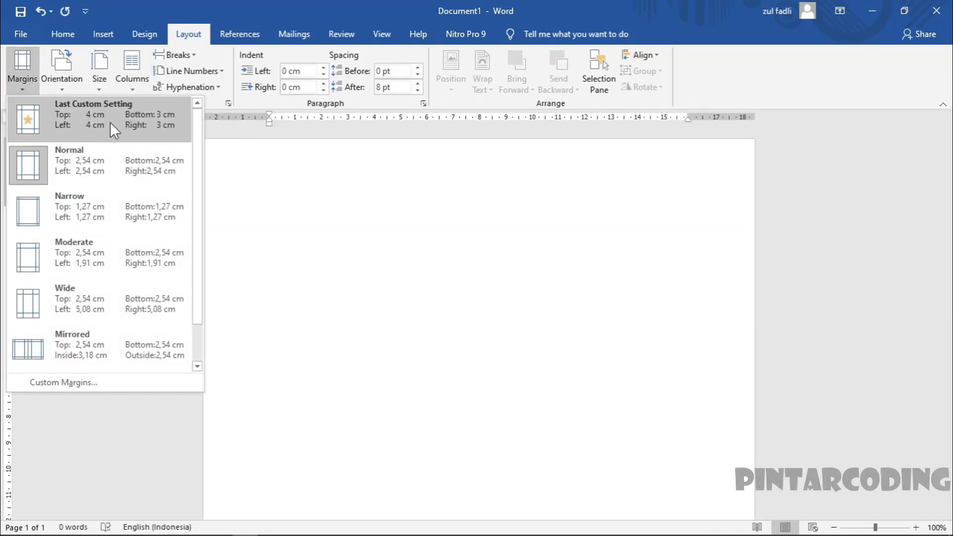
{"action": "left_click", "coordinate": [92, 123]}
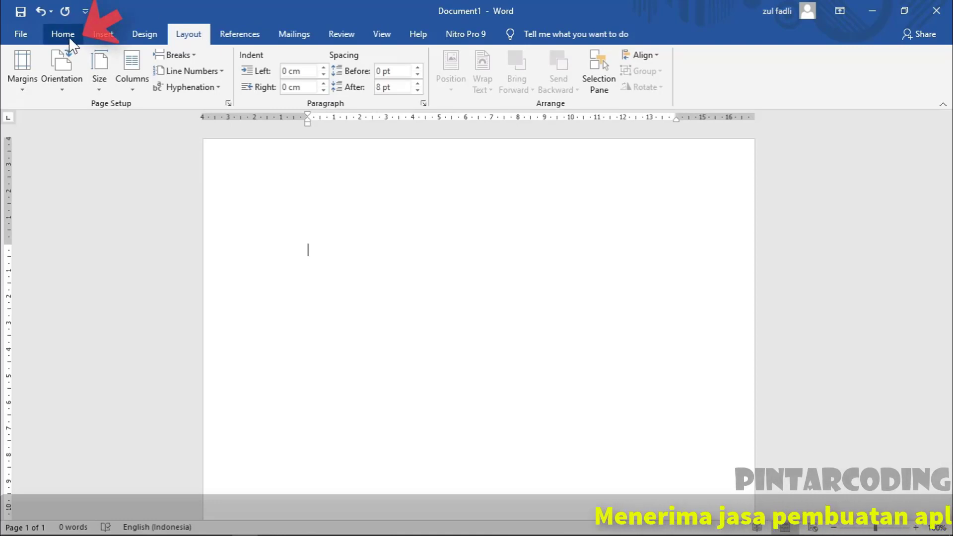
Step: Choose Define New Multilevel List from the Home tab's Multilevel List menu
{"action": "left_click", "coordinate": [70, 40]}
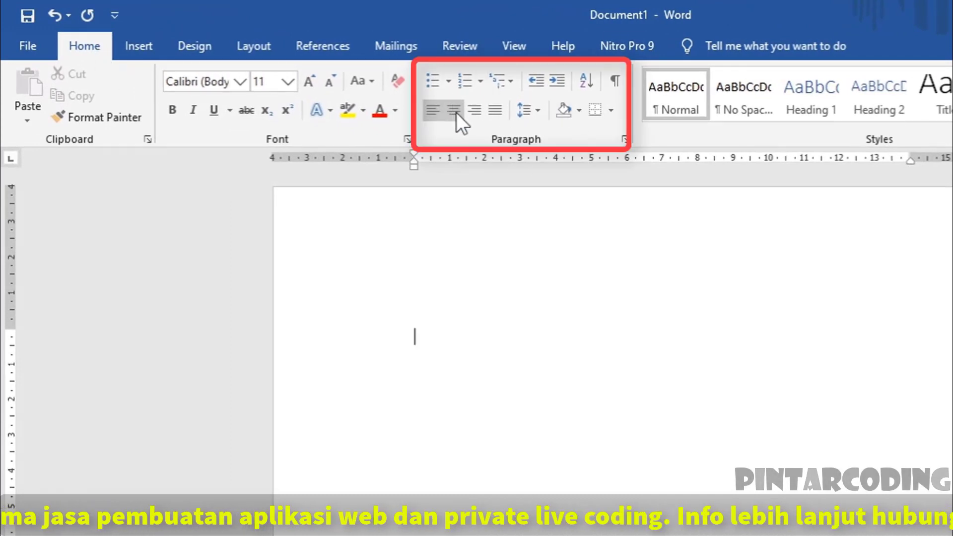
{"action": "left_click", "coordinate": [512, 82]}
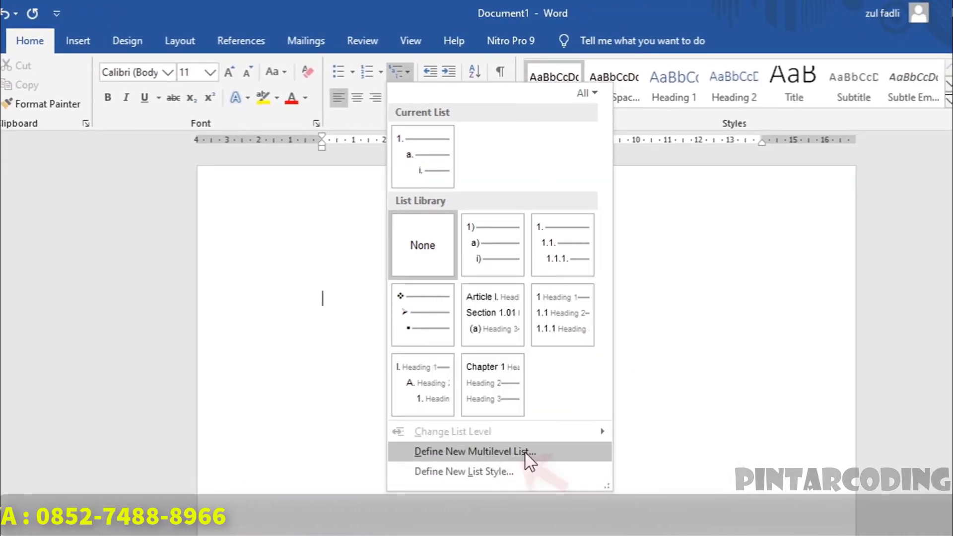
{"action": "left_click", "coordinate": [554, 453]}
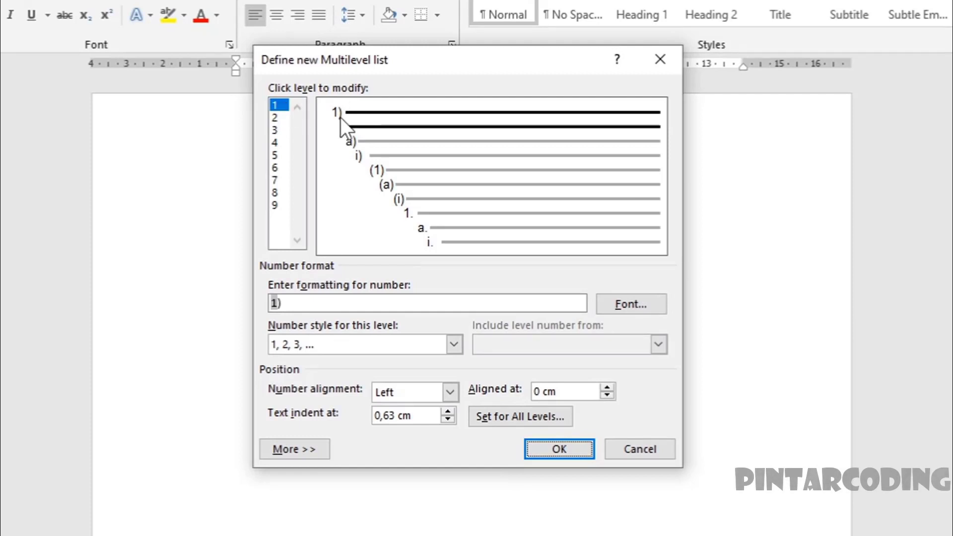
Step: Review the settings of list levels 2, 3, 9 and 6
{"action": "left_click", "coordinate": [275, 119]}
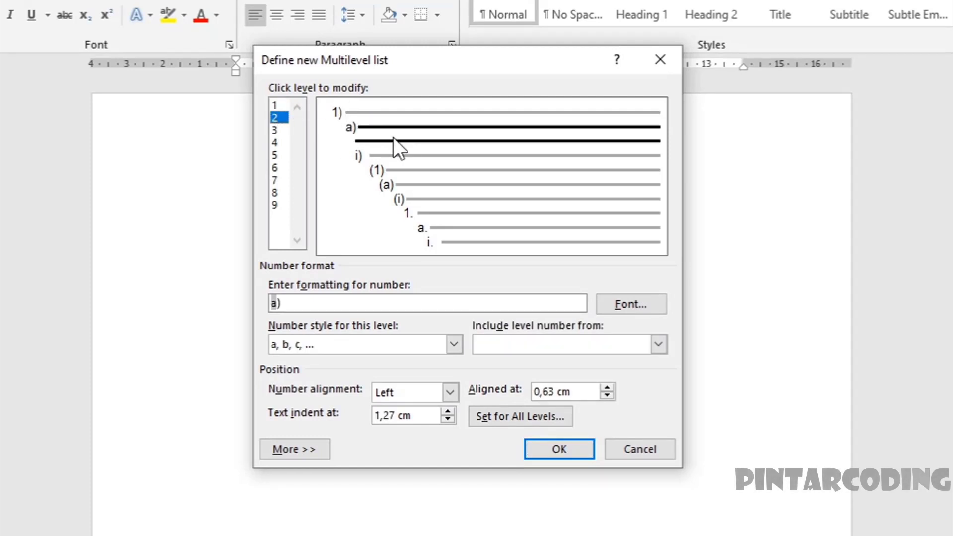
{"action": "left_click", "coordinate": [275, 130]}
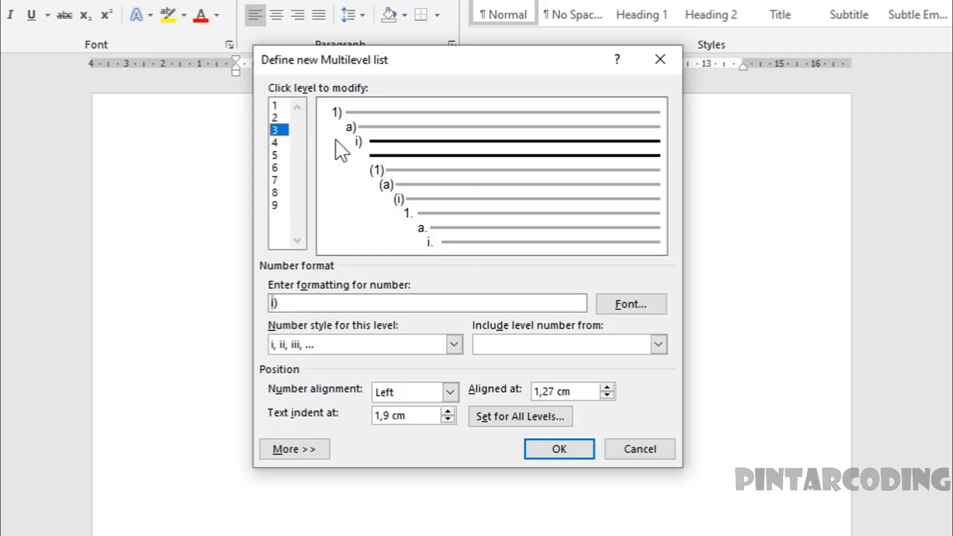
{"action": "left_click", "coordinate": [276, 205]}
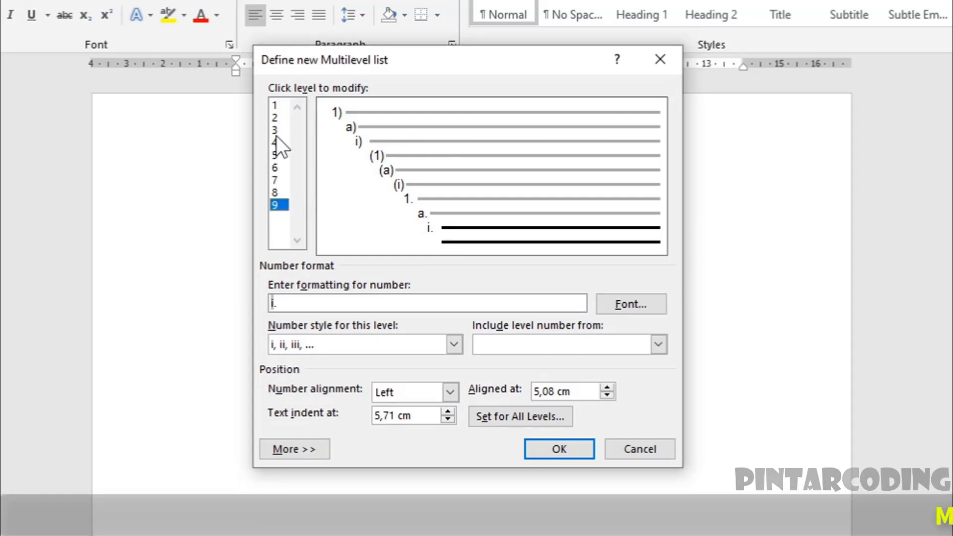
{"action": "left_click", "coordinate": [276, 133]}
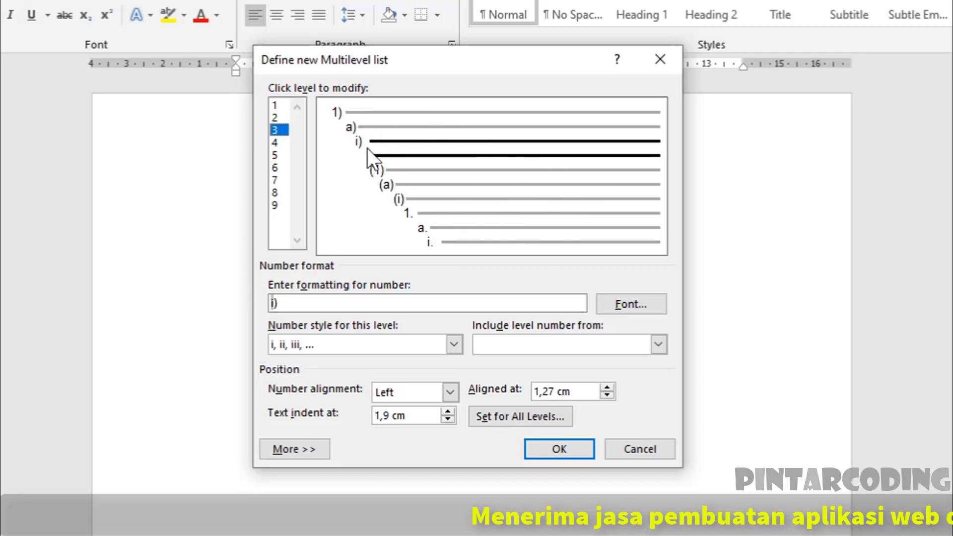
{"action": "left_click", "coordinate": [359, 205]}
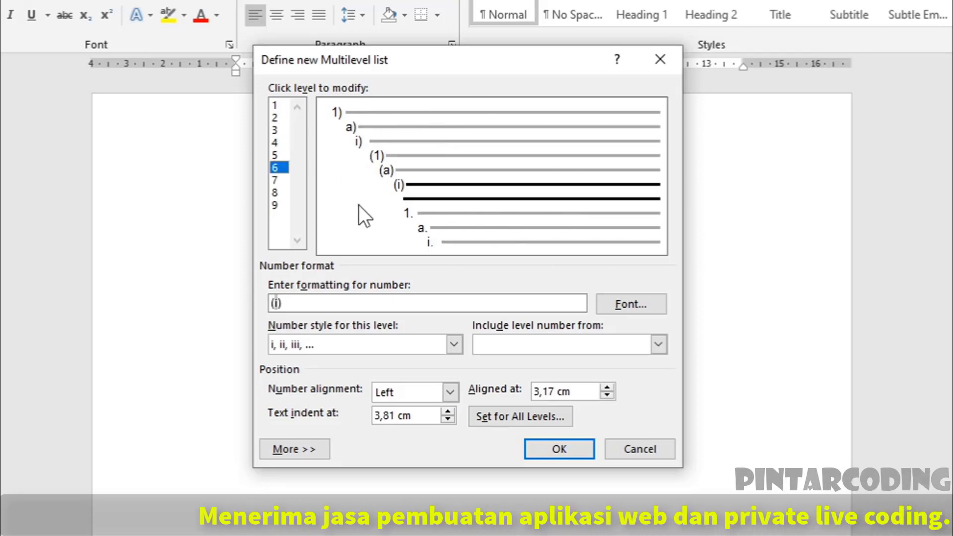
Step: Select level 1, keep its 1, 2, 3 number style, and begin editing its '1.' format
{"action": "left_click", "coordinate": [274, 106]}
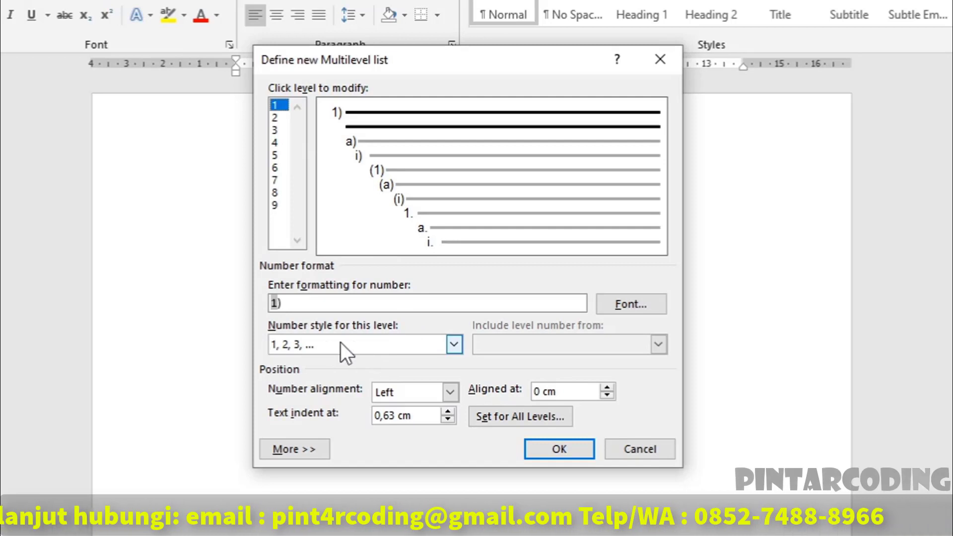
{"action": "left_click", "coordinate": [395, 347]}
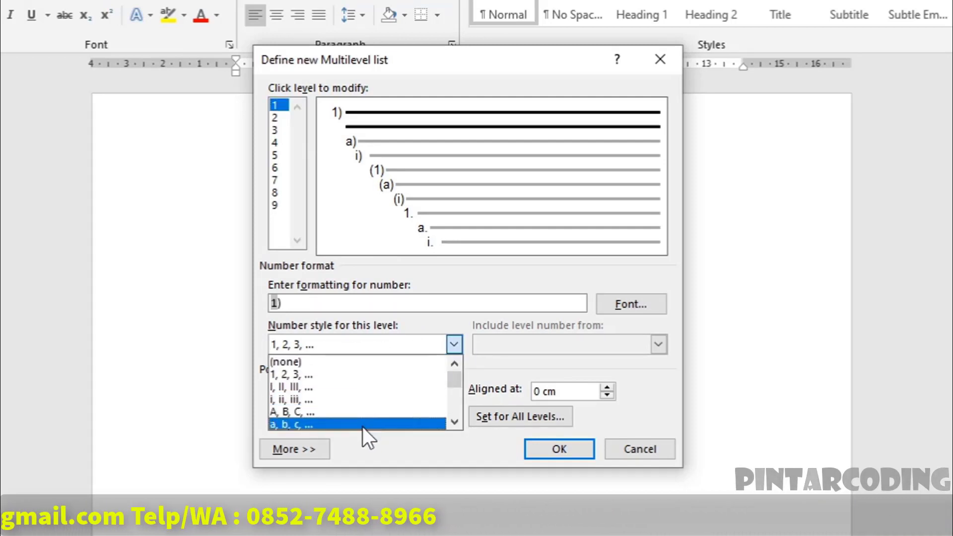
{"action": "left_click", "coordinate": [347, 376]}
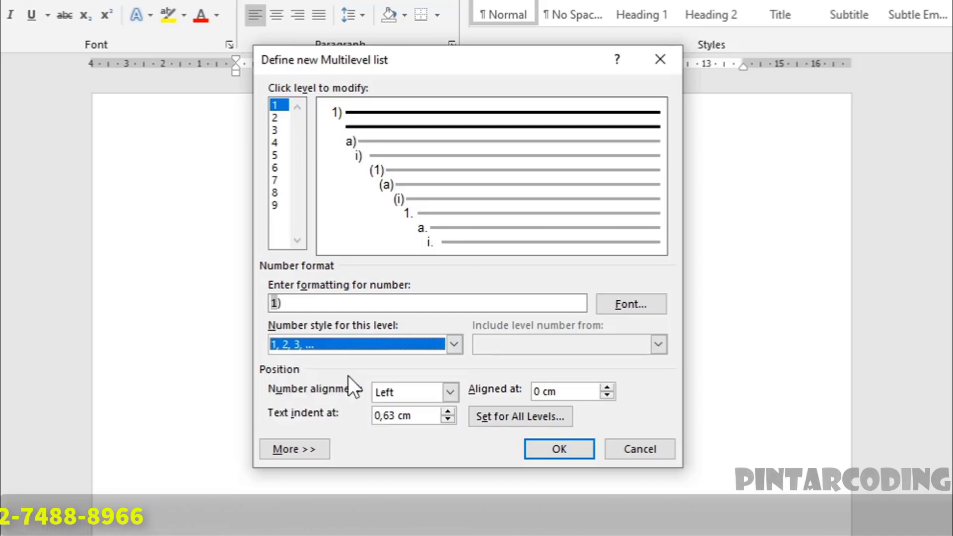
{"action": "left_click", "coordinate": [319, 304]}
{"action": "type", "text": "."}
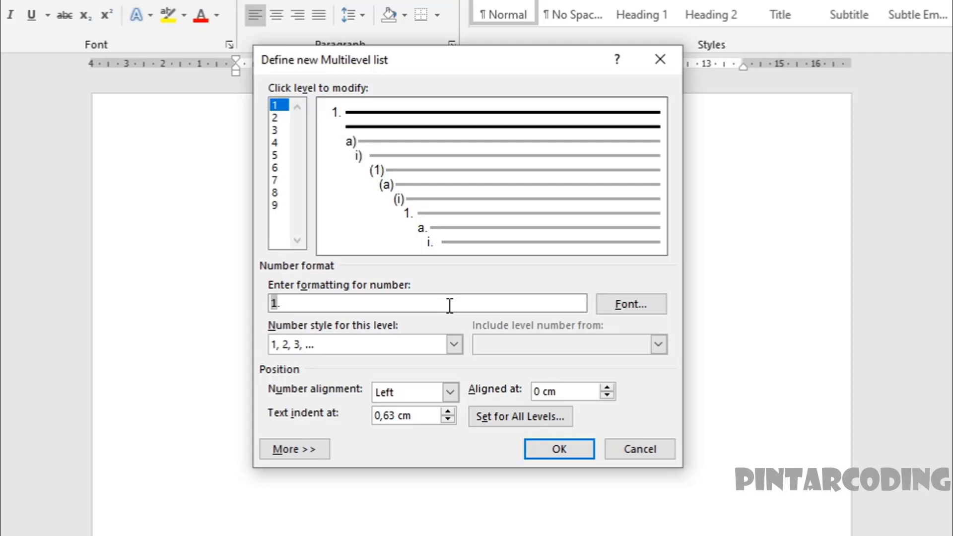
Step: Prefix the level 1 number format with 'BAB' so it reads 'BAB 1.'
{"action": "type", "text": "BAB"}
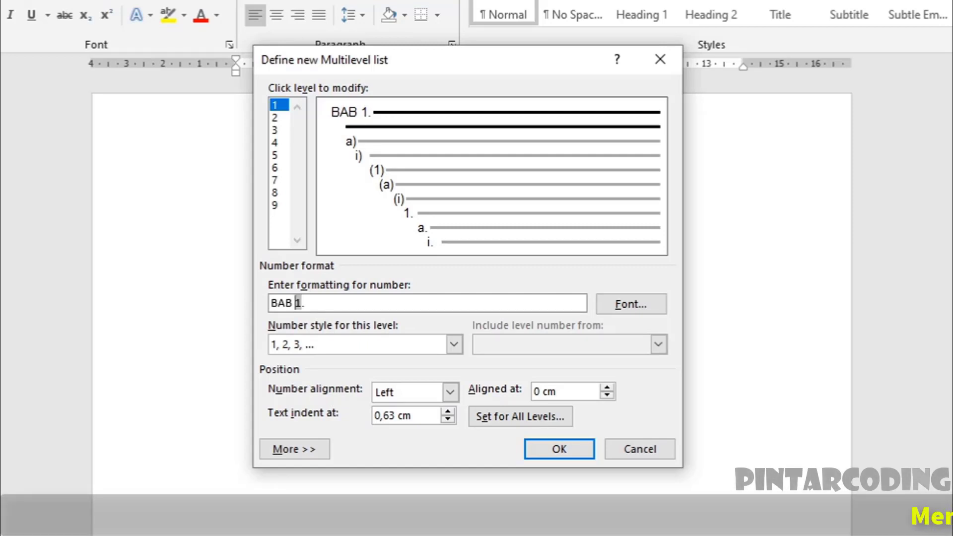
{"action": "left_click", "coordinate": [620, 303]}
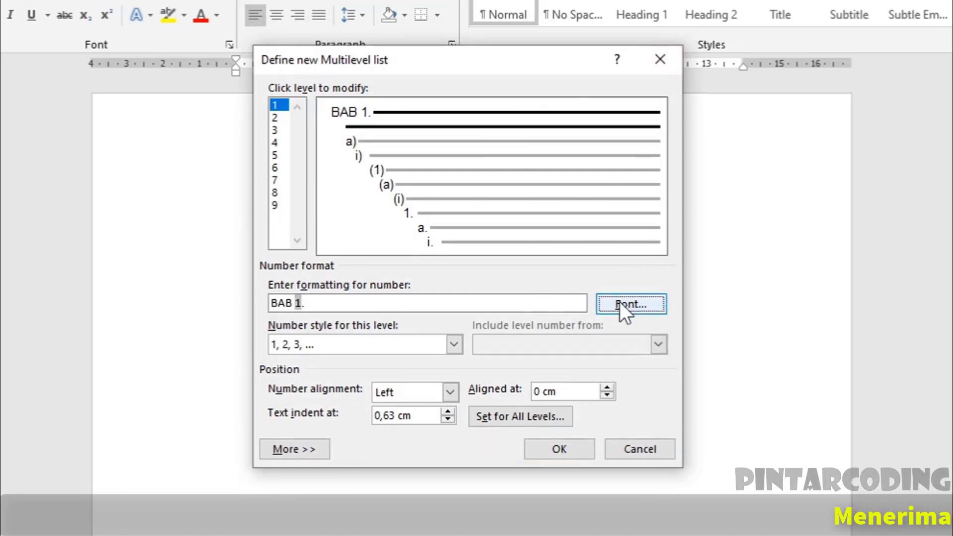
{"action": "left_click", "coordinate": [638, 309]}
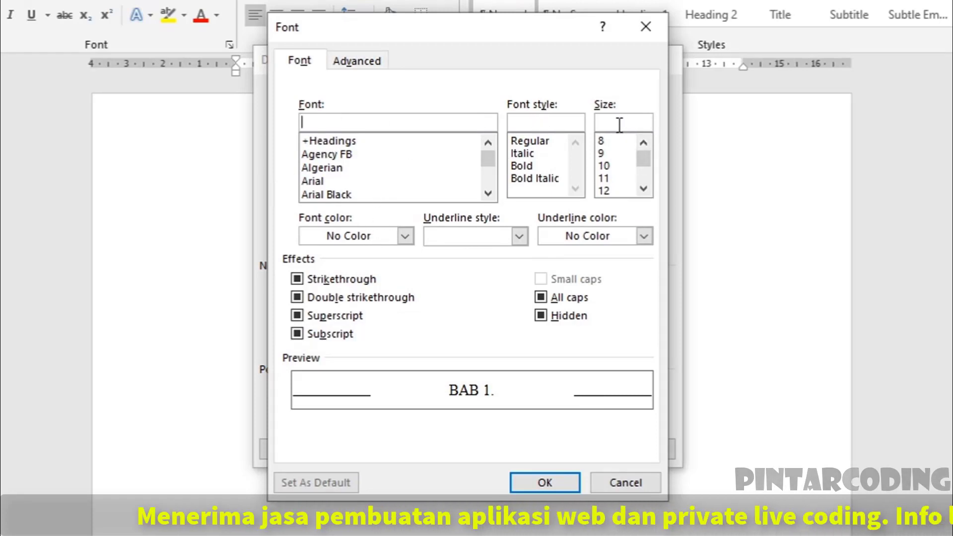
{"action": "left_click", "coordinate": [653, 29]}
{"action": "left_click", "coordinate": [437, 304]}
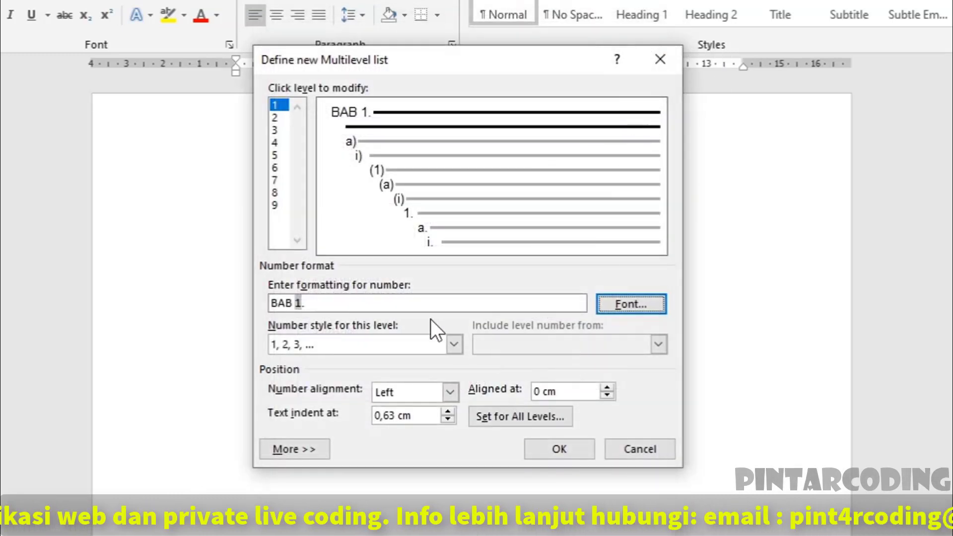
Step: Expand the extra options and link level 1 to the Heading 1 style
{"action": "left_click", "coordinate": [308, 452]}
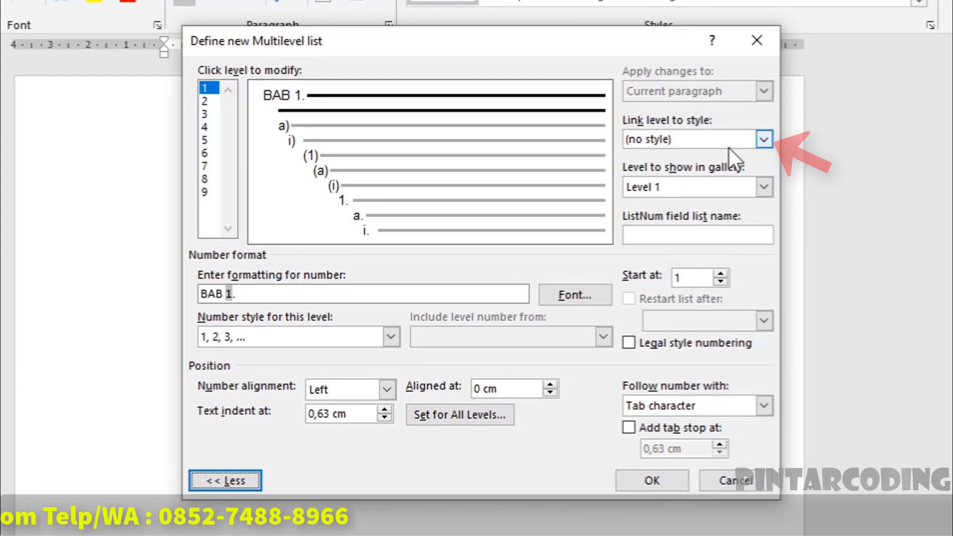
{"action": "left_click", "coordinate": [763, 139]}
{"action": "left_click", "coordinate": [743, 121]}
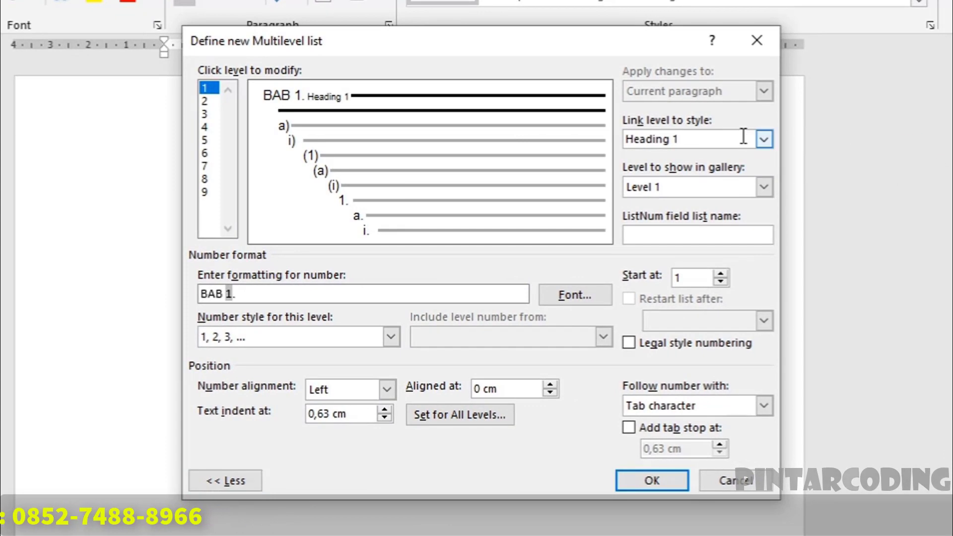
{"action": "left_click", "coordinate": [763, 140]}
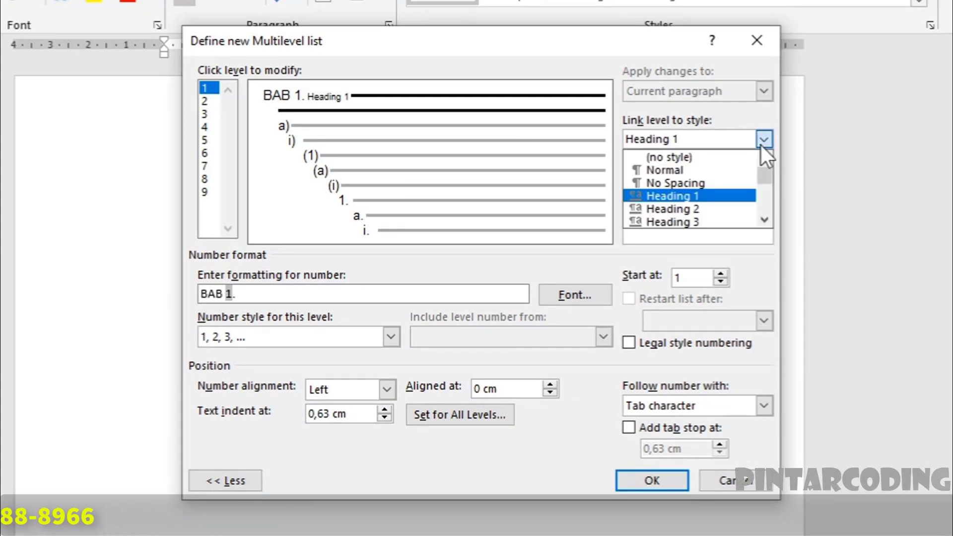
{"action": "left_click", "coordinate": [702, 199]}
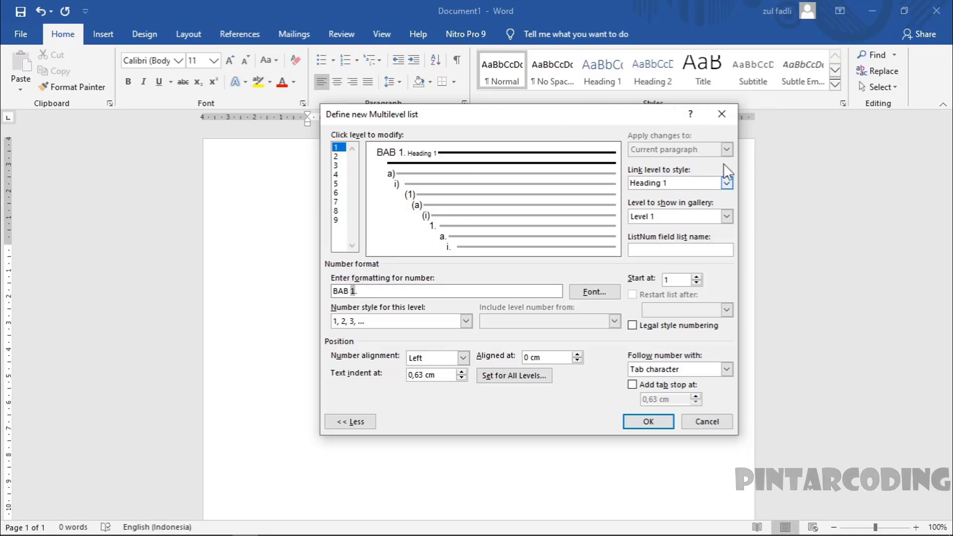
Step: Keep Level 1 as the gallery level and the numbering starting at 1
{"action": "key", "text": "Tab"}
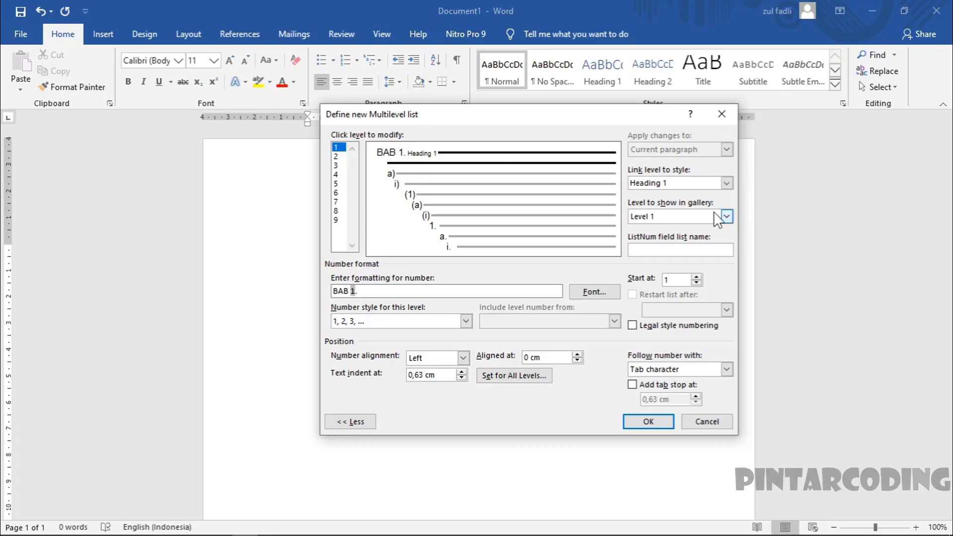
{"action": "left_click", "coordinate": [726, 217]}
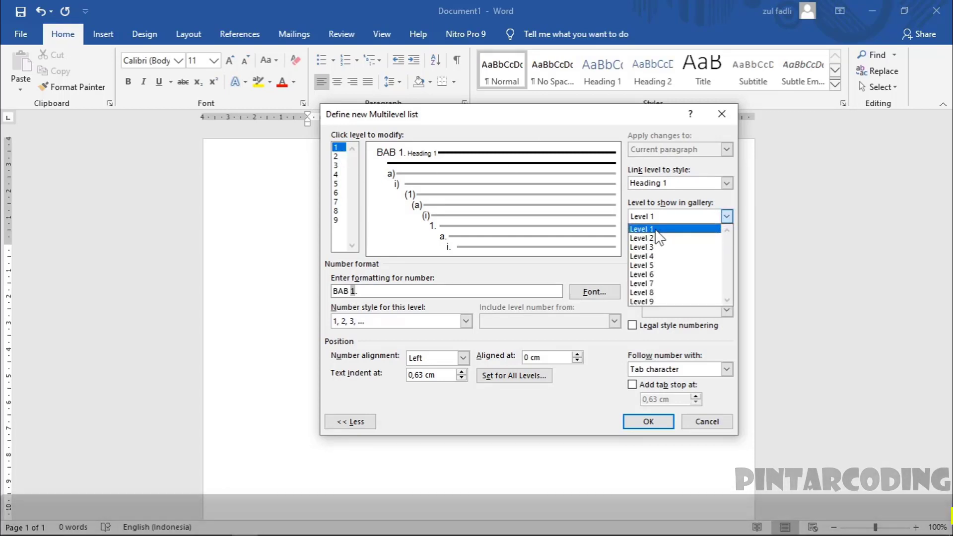
{"action": "left_click", "coordinate": [655, 231]}
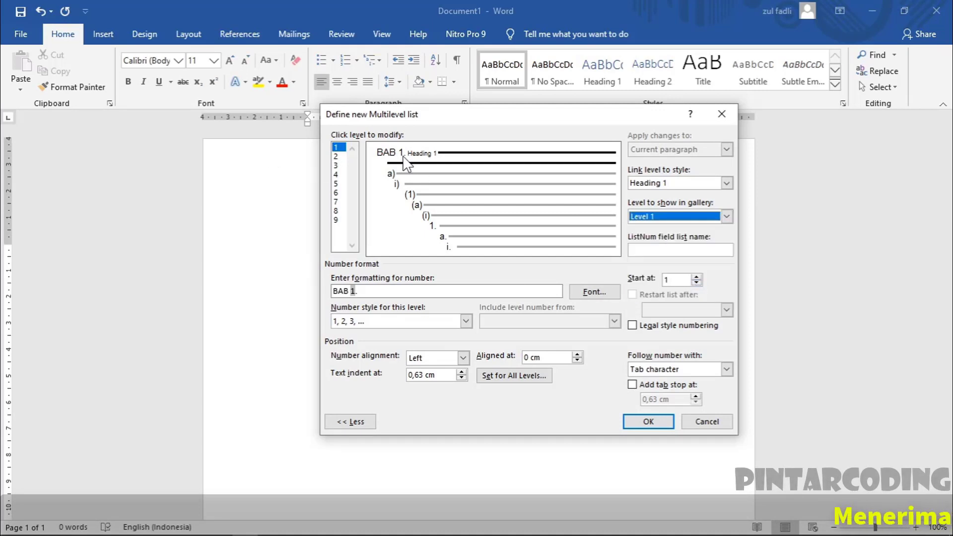
{"action": "left_click", "coordinate": [696, 277]}
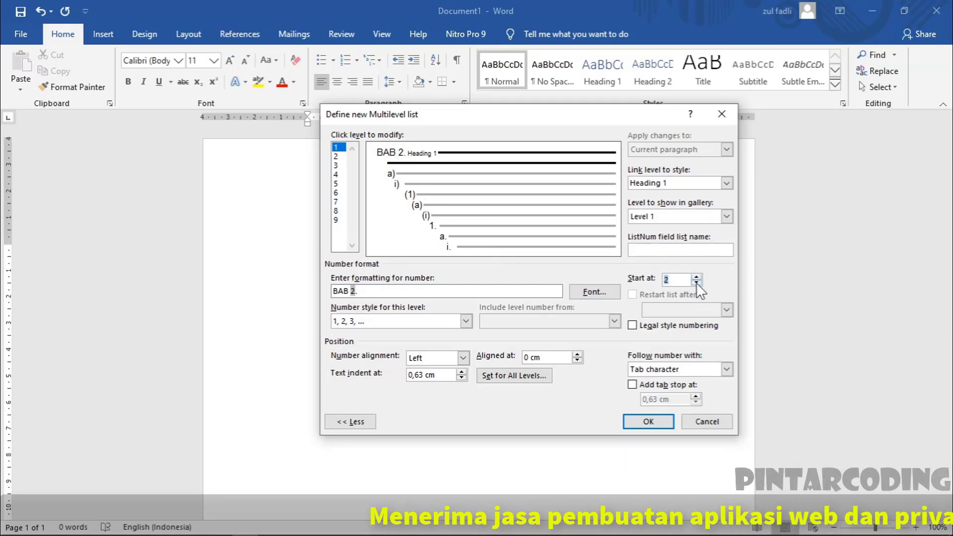
{"action": "left_click", "coordinate": [696, 282]}
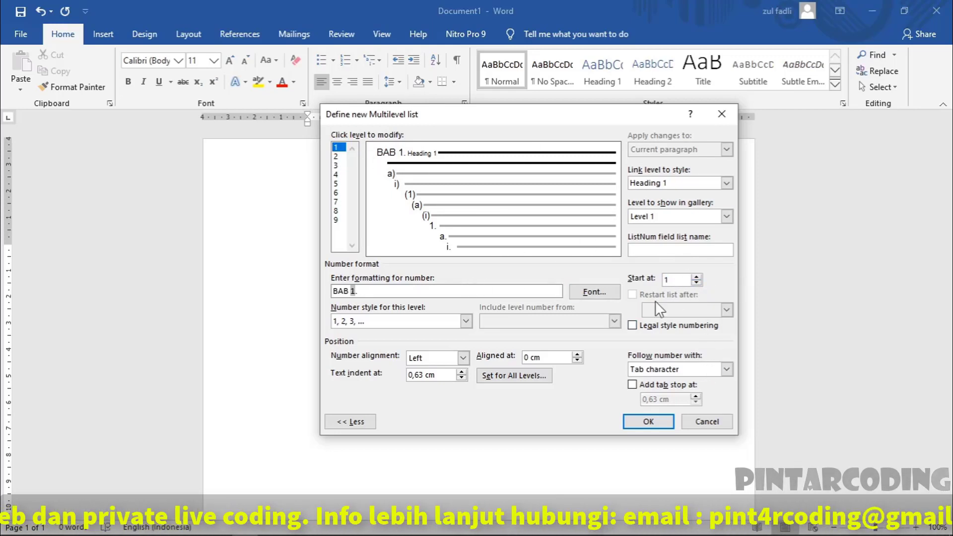
Step: Set Follow number with to Nothing for the 'BAB 1.' level
{"action": "left_click", "coordinate": [701, 368]}
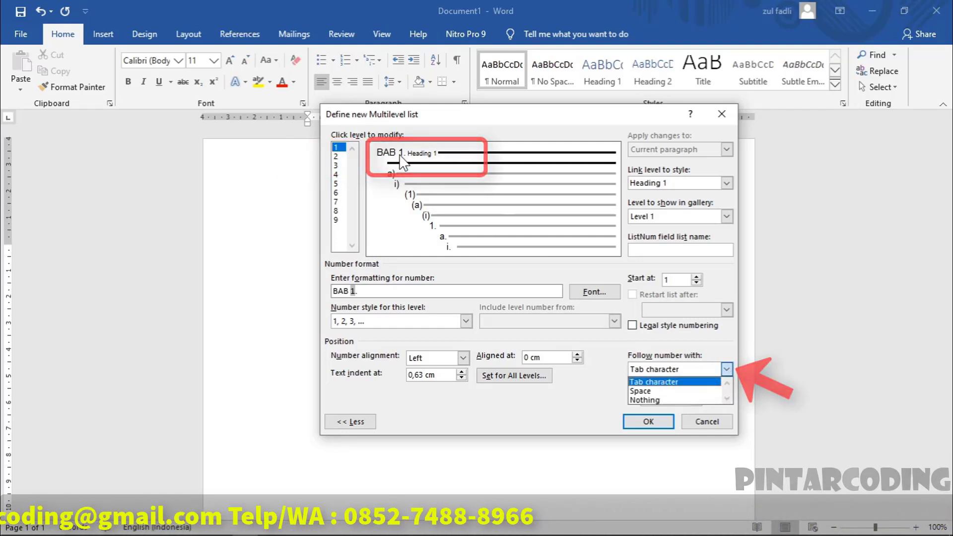
{"action": "left_click", "coordinate": [660, 382]}
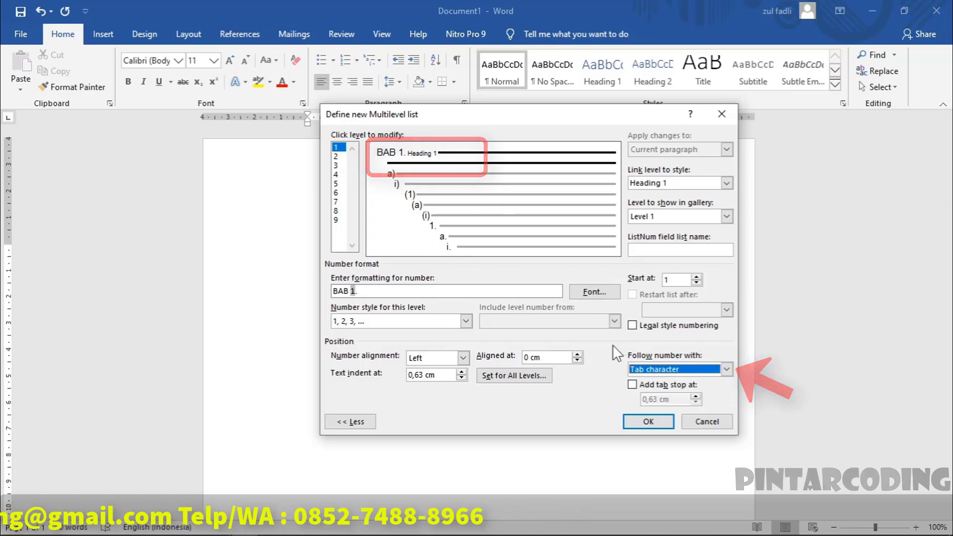
{"action": "left_click", "coordinate": [683, 370]}
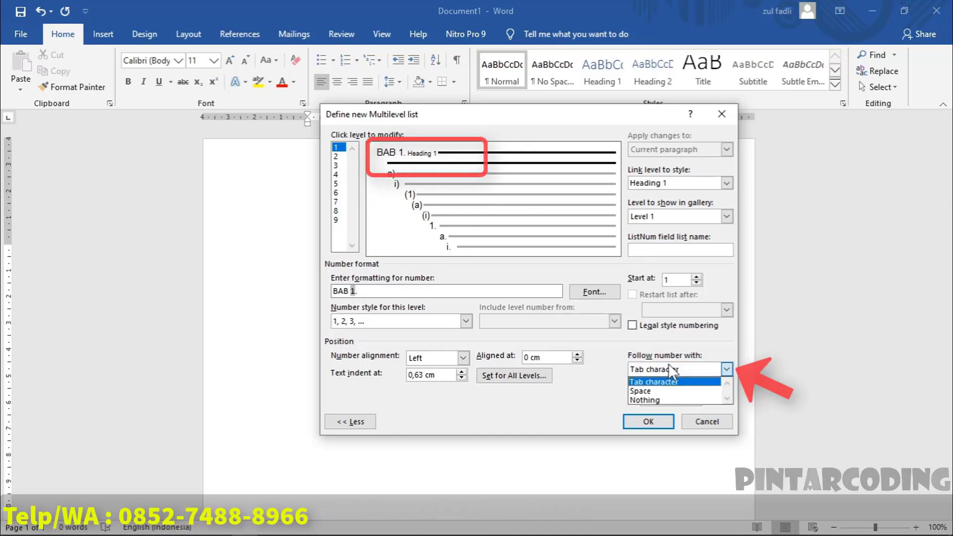
{"action": "left_click", "coordinate": [661, 391]}
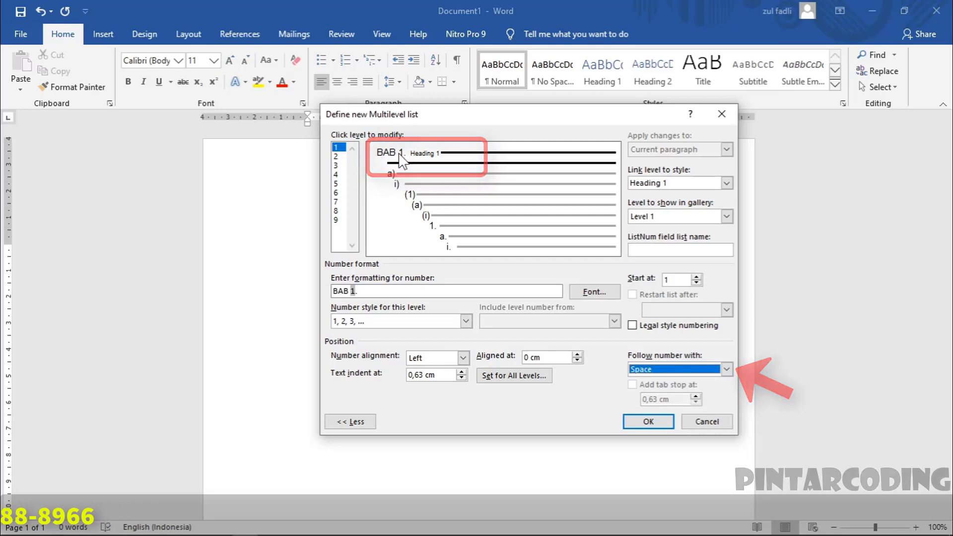
{"action": "left_click", "coordinate": [661, 374]}
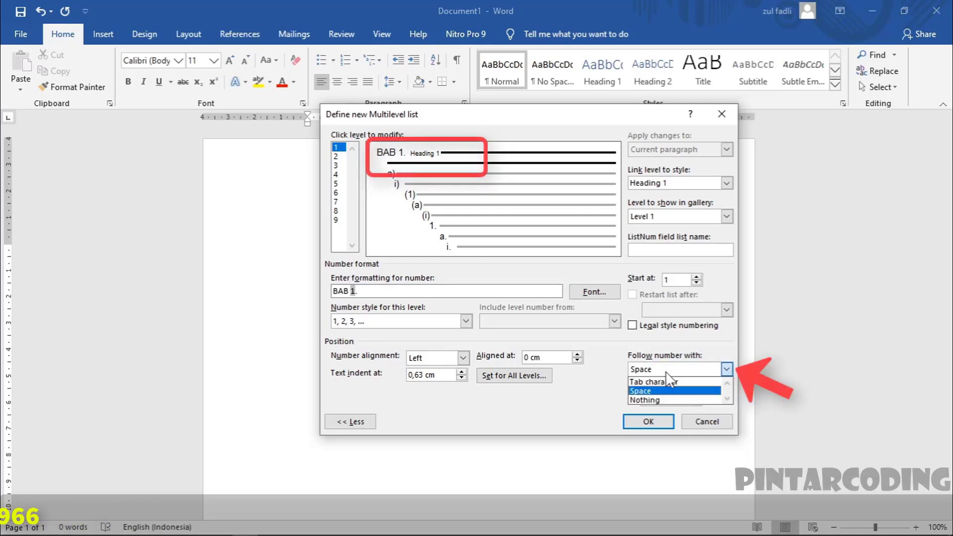
{"action": "left_click", "coordinate": [664, 400]}
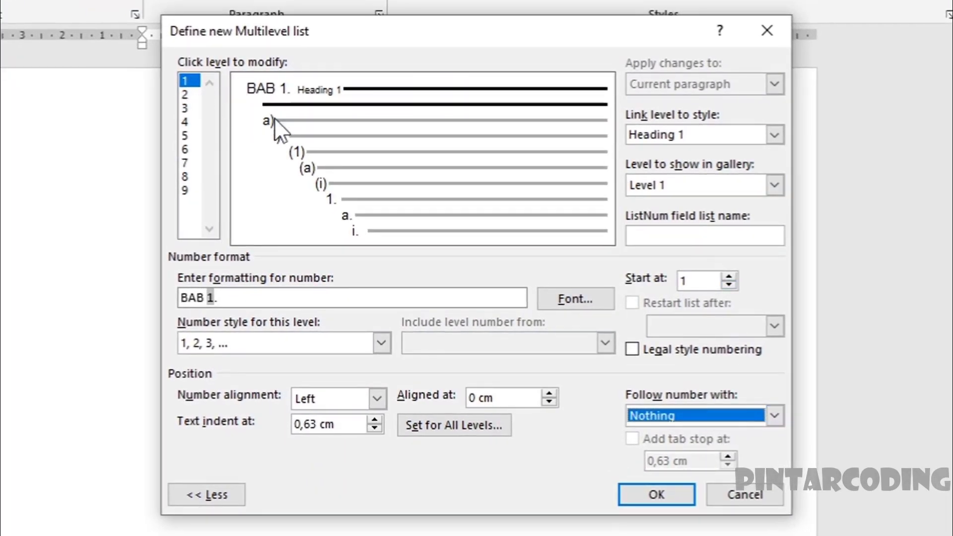
Step: Select level 2, switch it to 1, 2, 3 numbering, and end its format with a period
{"action": "left_click", "coordinate": [185, 94]}
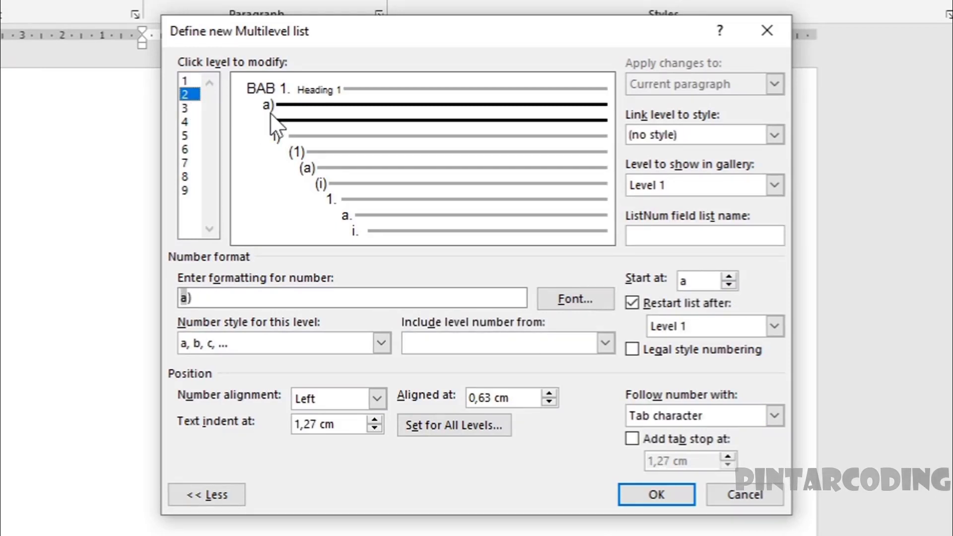
{"action": "left_click", "coordinate": [308, 342]}
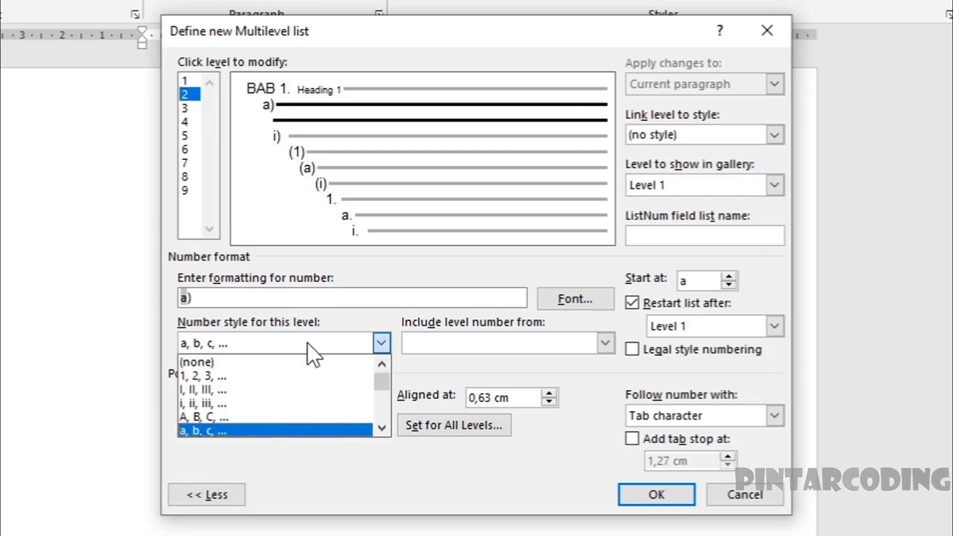
{"action": "left_click", "coordinate": [255, 378]}
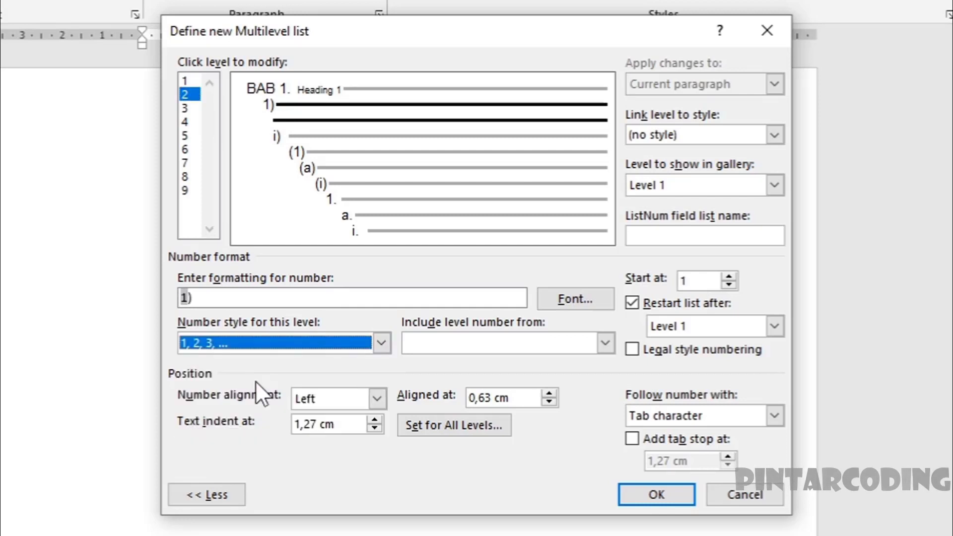
{"action": "left_click", "coordinate": [221, 300]}
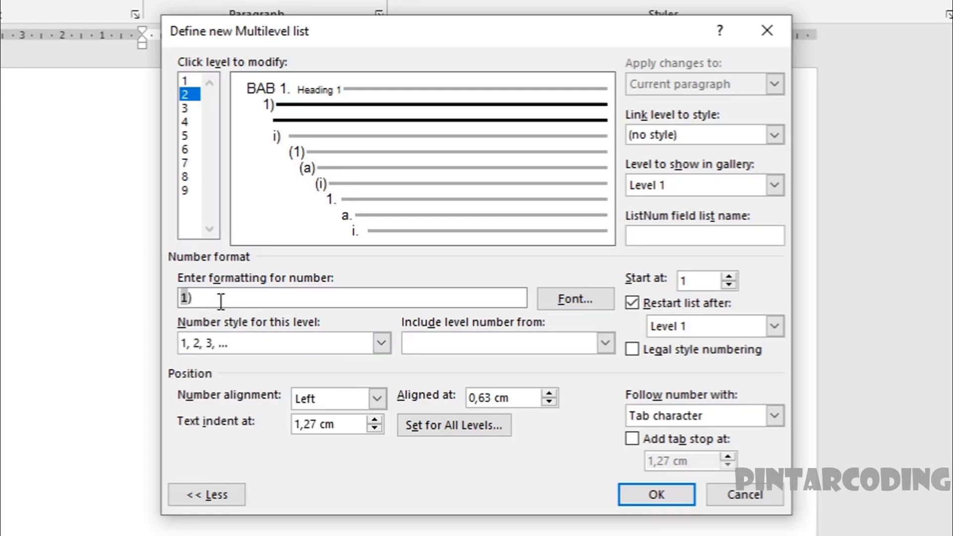
{"action": "key", "text": "BackSpace"}
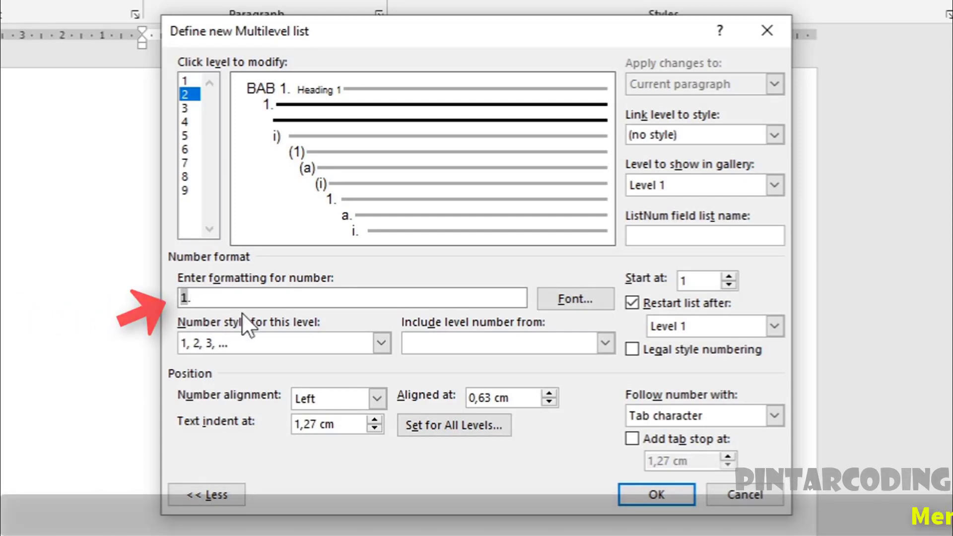
{"action": "type", "text": "."}
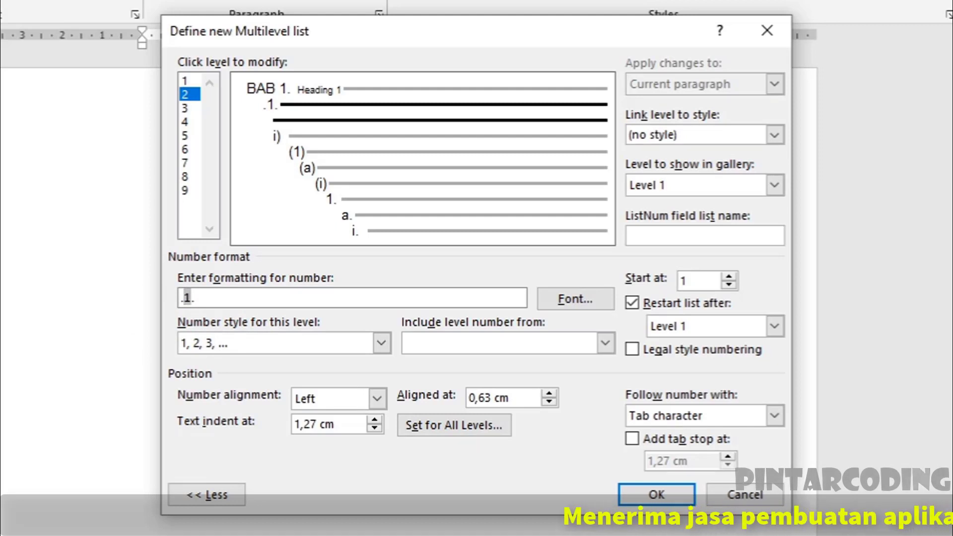
{"action": "key", "text": "BackSpace"}
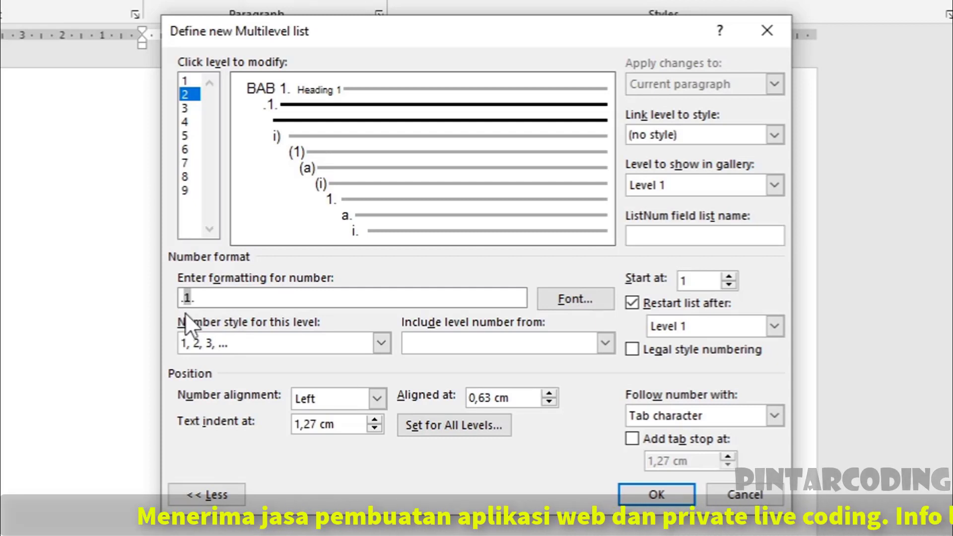
{"action": "type", "text": "."}
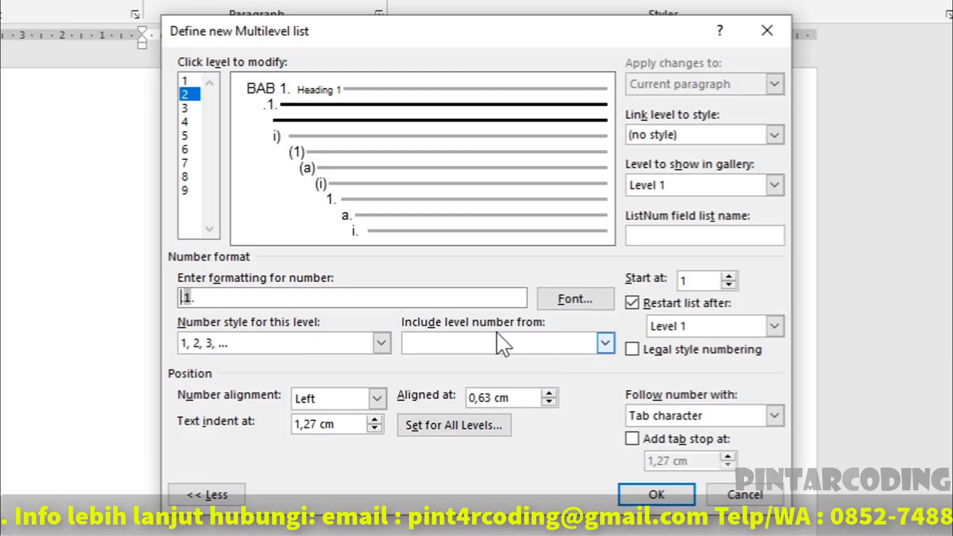
Step: Include the Level 1 number so level 2 reads '1.1.'
{"action": "left_click", "coordinate": [566, 352]}
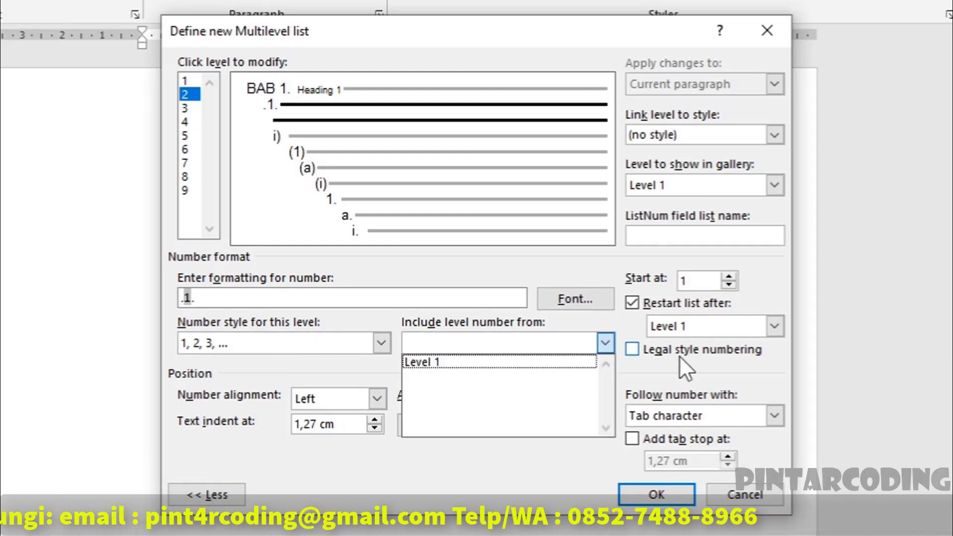
{"action": "left_click", "coordinate": [498, 362]}
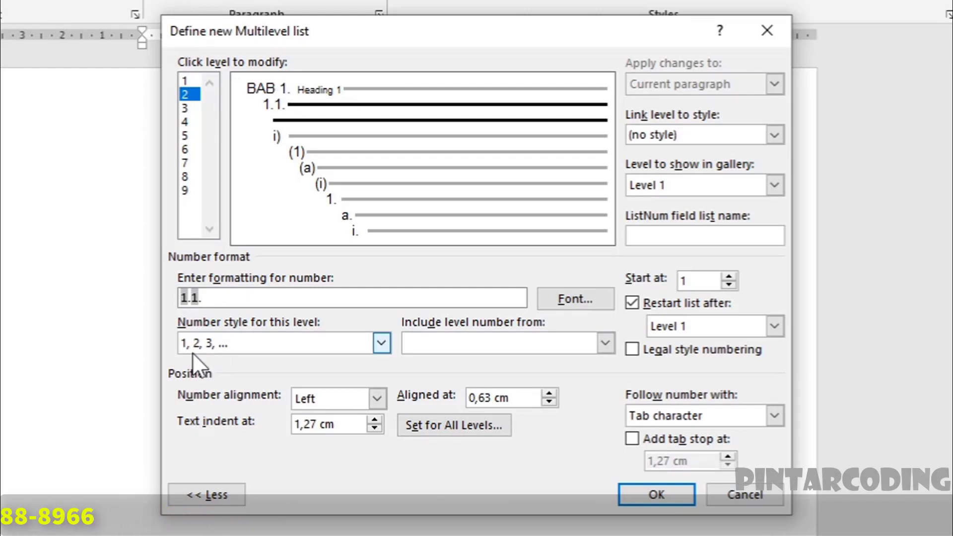
{"action": "left_click", "coordinate": [188, 304]}
{"action": "left_click", "coordinate": [204, 305]}
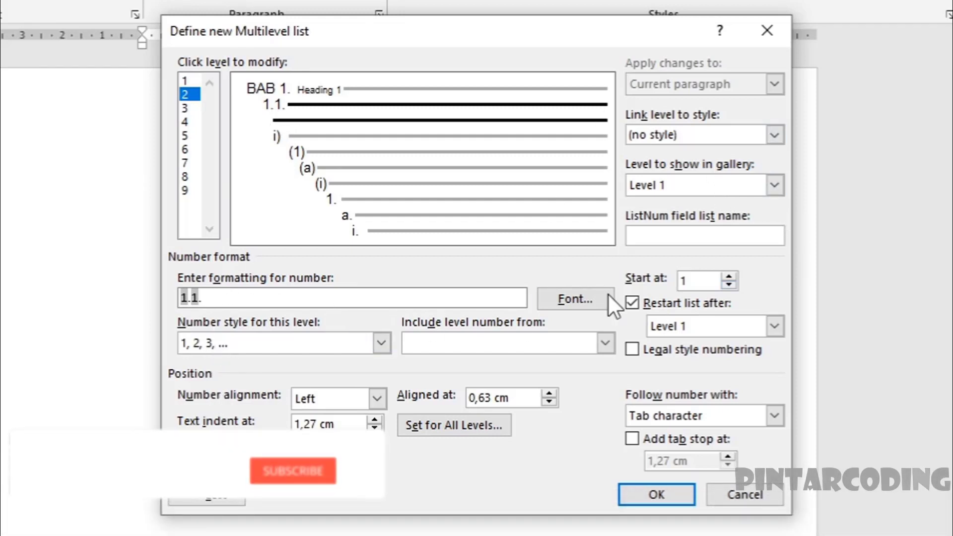
Step: Link level 2 to the Heading 2 style and show it as Level 2 in the gallery
{"action": "left_click", "coordinate": [776, 138]}
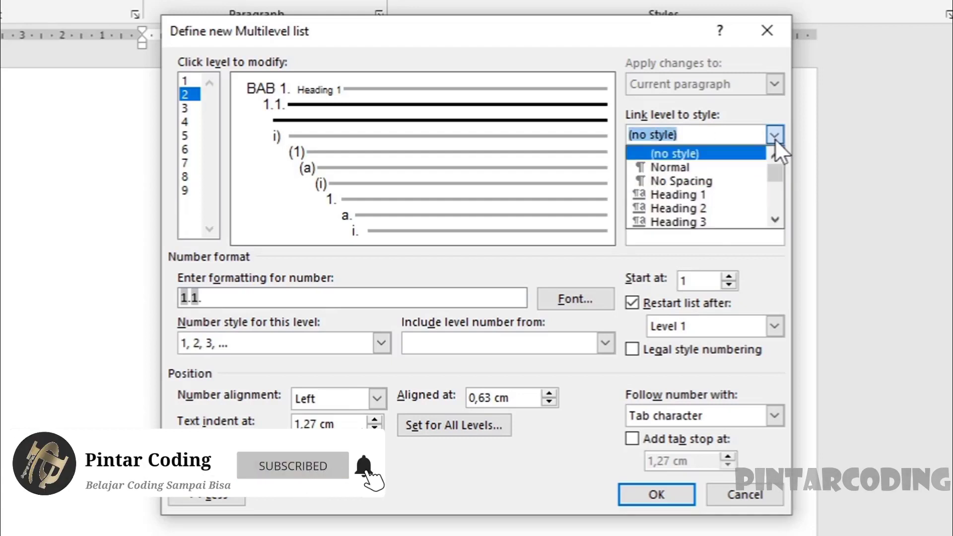
{"action": "left_click", "coordinate": [736, 206]}
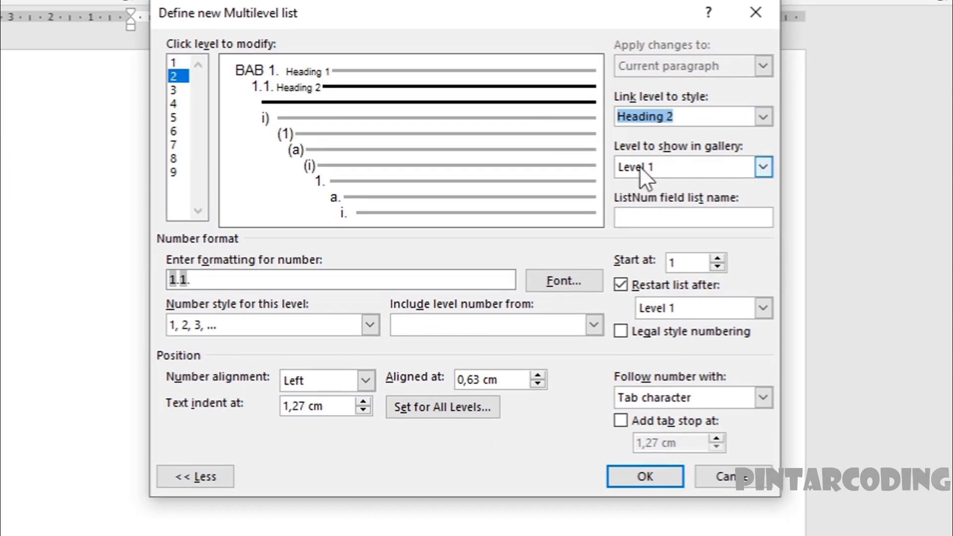
{"action": "left_click", "coordinate": [684, 168]}
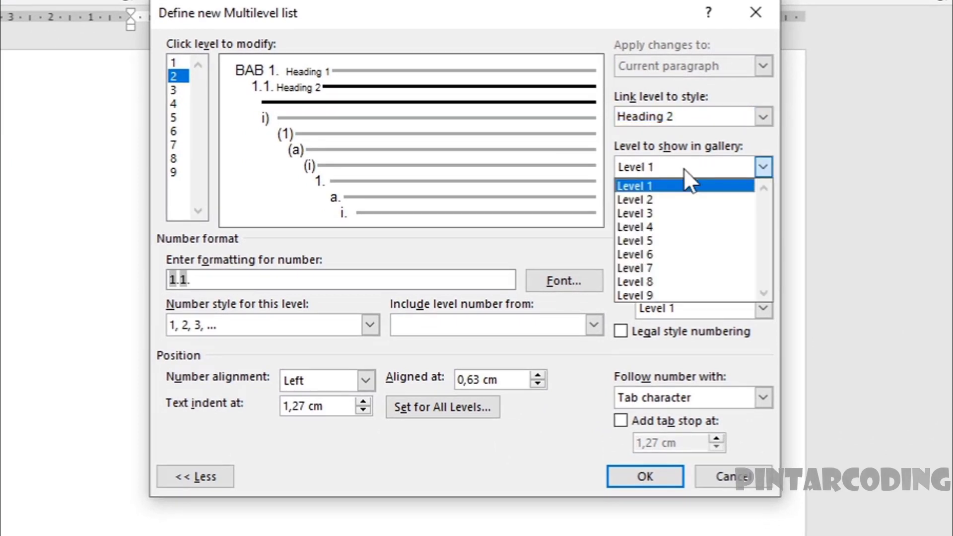
{"action": "left_click", "coordinate": [671, 200]}
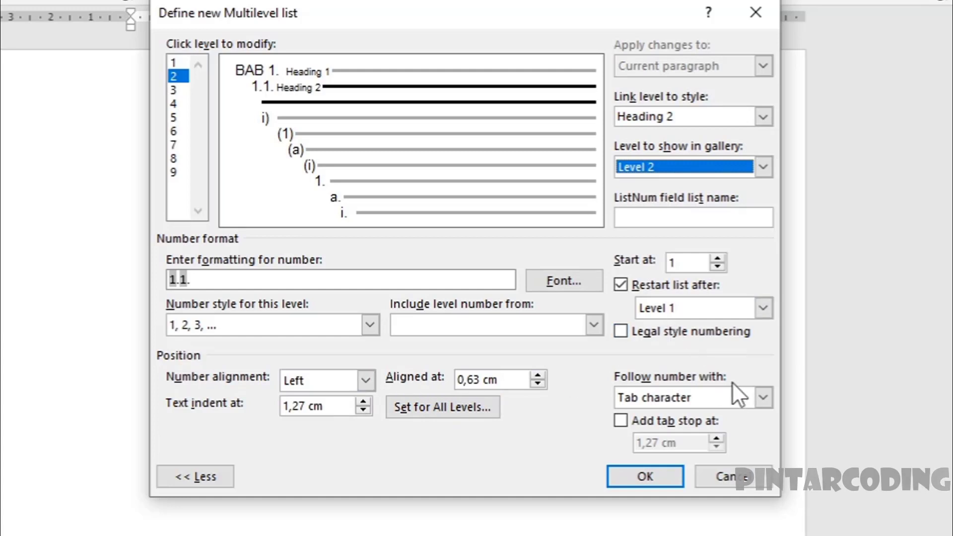
Step: Follow the level 2 number with nothing instead of a tab
{"action": "left_click", "coordinate": [723, 400]}
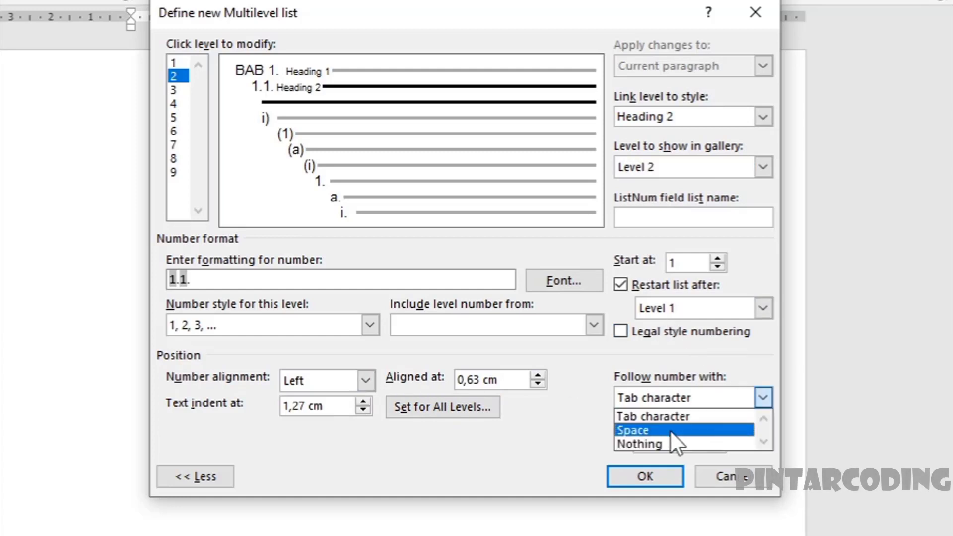
{"action": "left_click", "coordinate": [666, 443]}
{"action": "key", "text": "shift+Tab"}
{"action": "key", "text": "shift+Tab"}
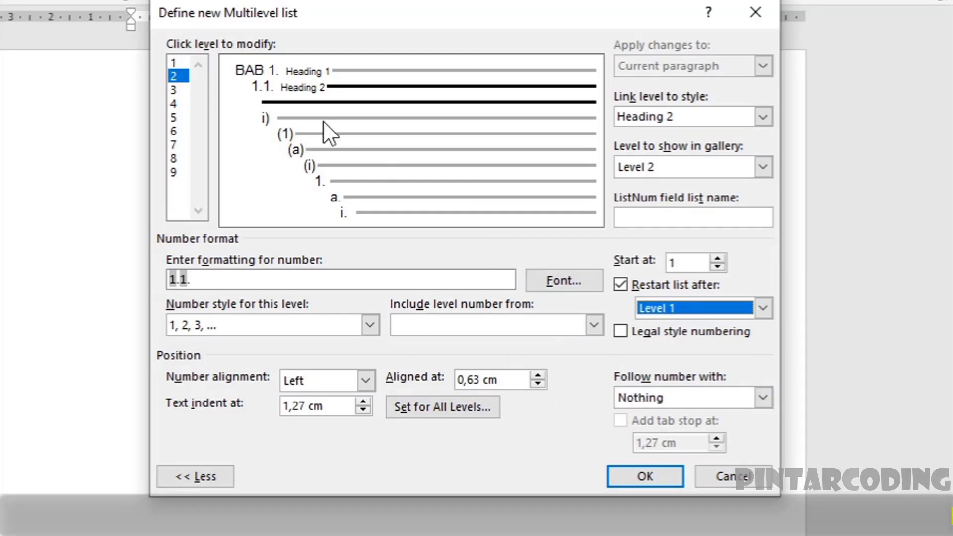
{"action": "left_click", "coordinate": [173, 90]}
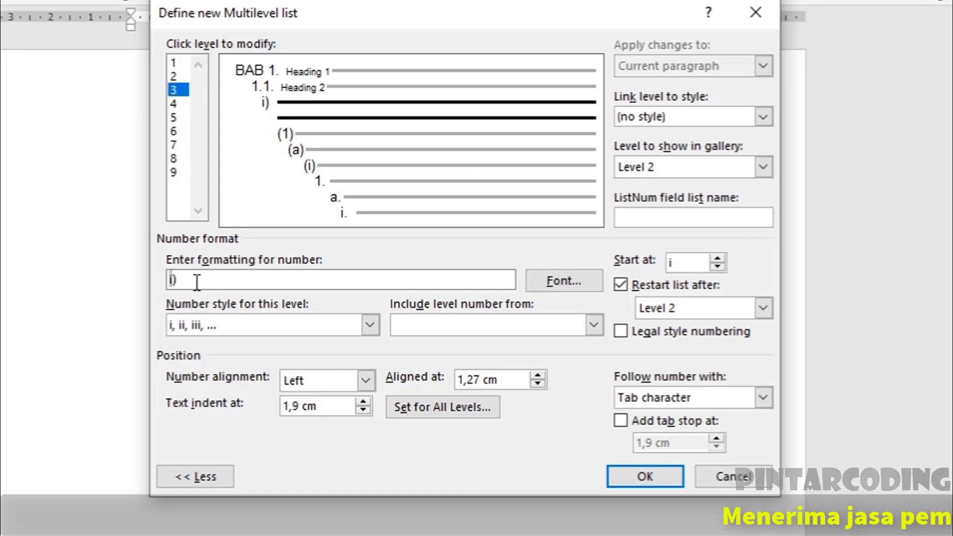
Step: Give level 3 the 1, 2, 3 number style and punctuate its format with periods
{"action": "left_click", "coordinate": [273, 325]}
{"action": "left_click", "coordinate": [199, 358]}
{"action": "left_click", "coordinate": [270, 330]}
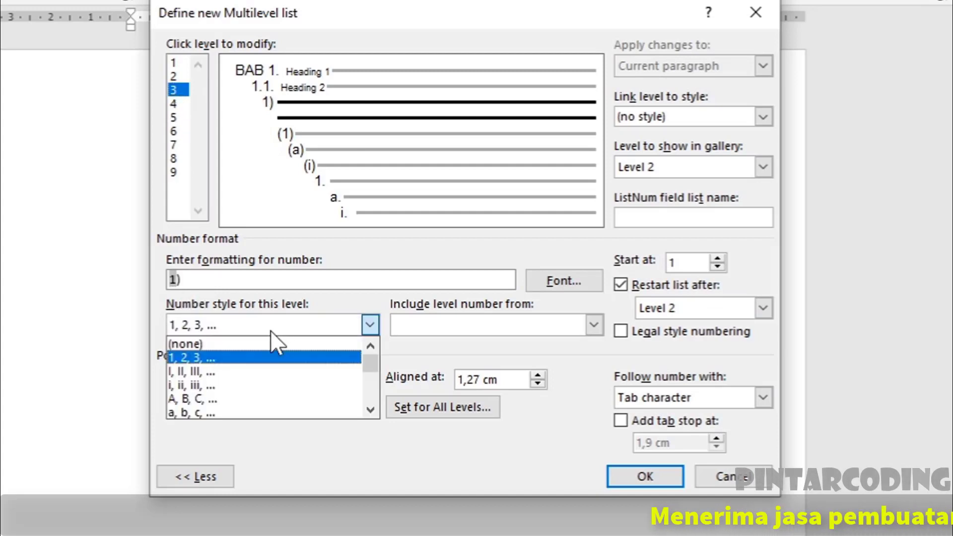
{"action": "left_click", "coordinate": [229, 358]}
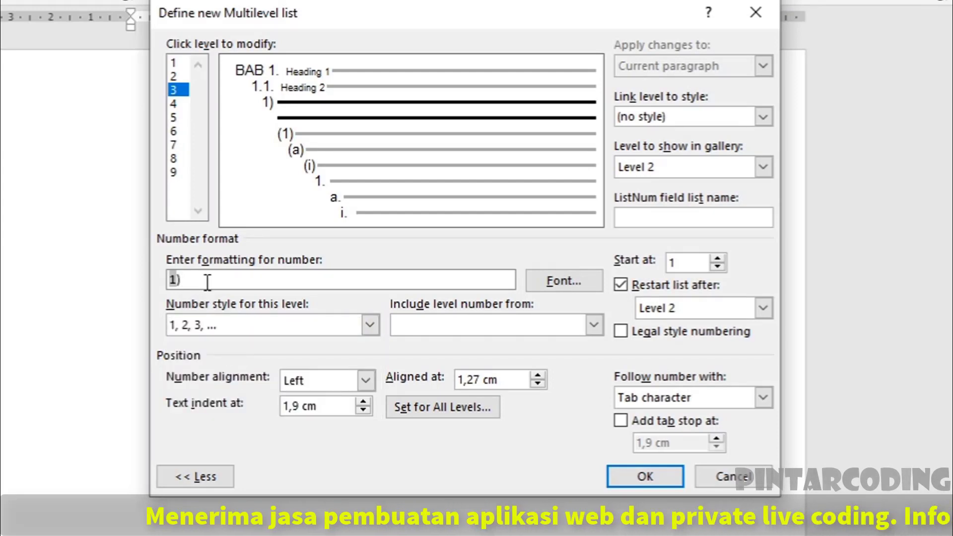
{"action": "left_click", "coordinate": [207, 282]}
{"action": "key", "text": "BackSpace"}
{"action": "type", "text": "."}
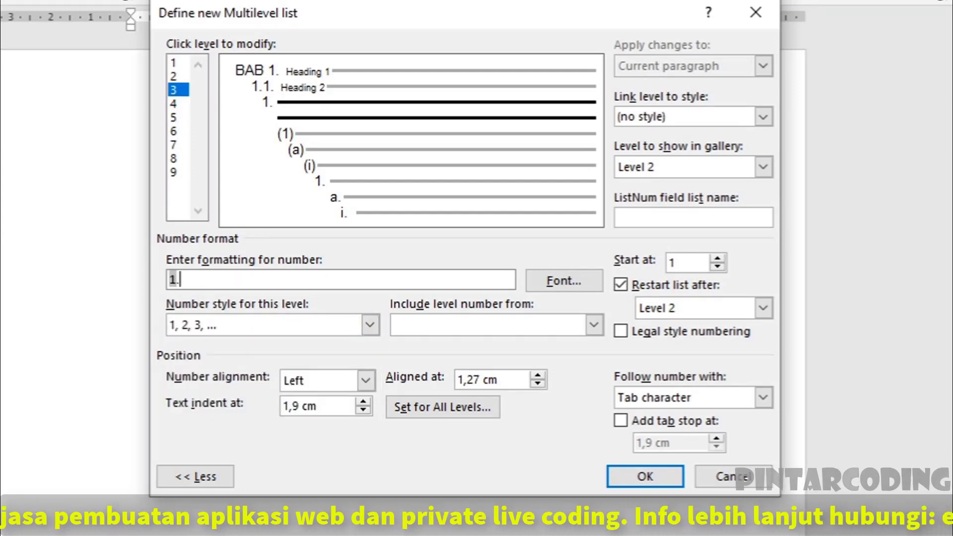
{"action": "key", "text": "Left"}
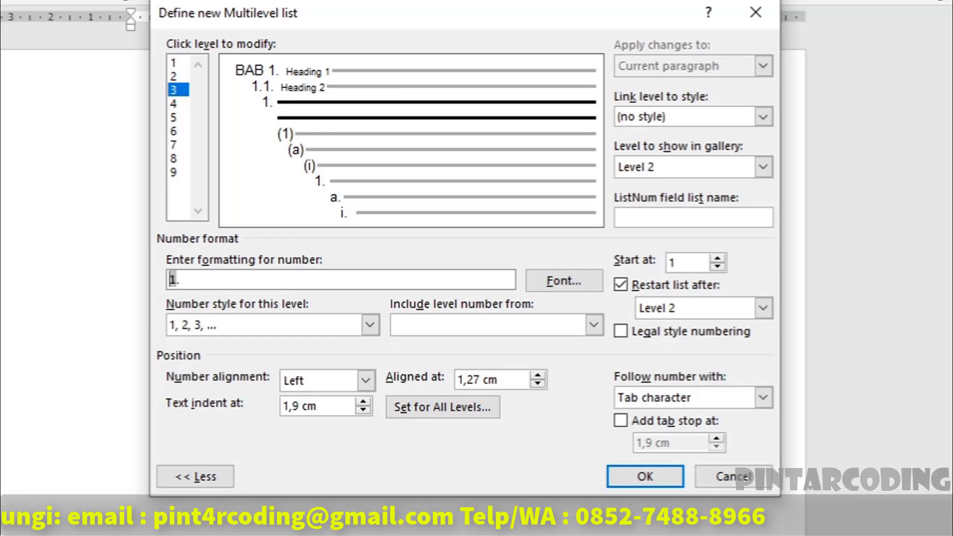
{"action": "type", "text": "."}
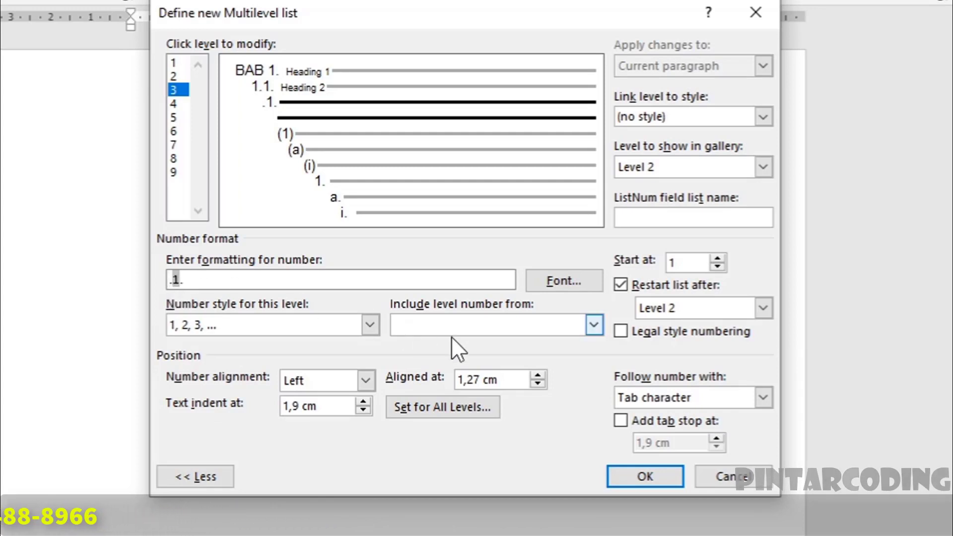
Step: Include the Level 2 and Level 1 numbers so level 3 reads '1.1.1.'
{"action": "left_click", "coordinate": [558, 323]}
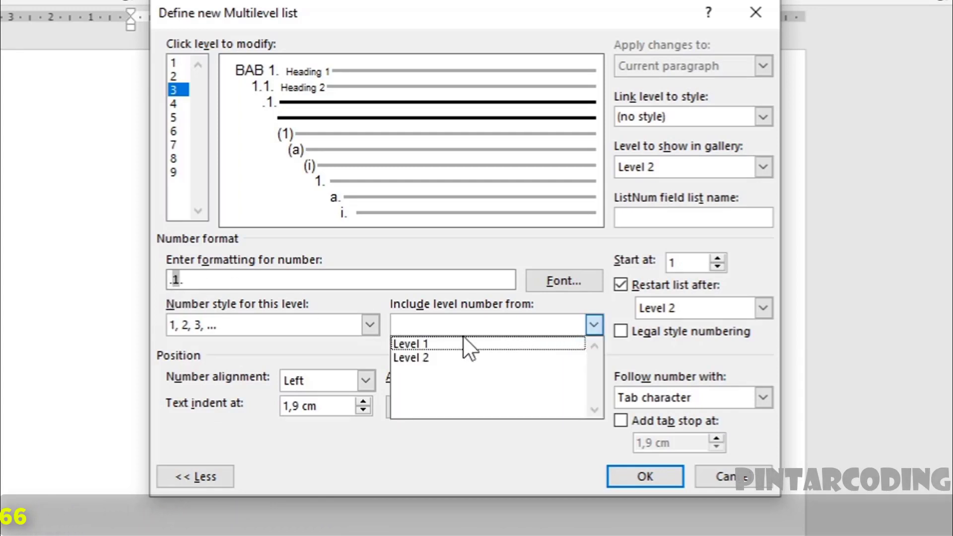
{"action": "left_click", "coordinate": [422, 356]}
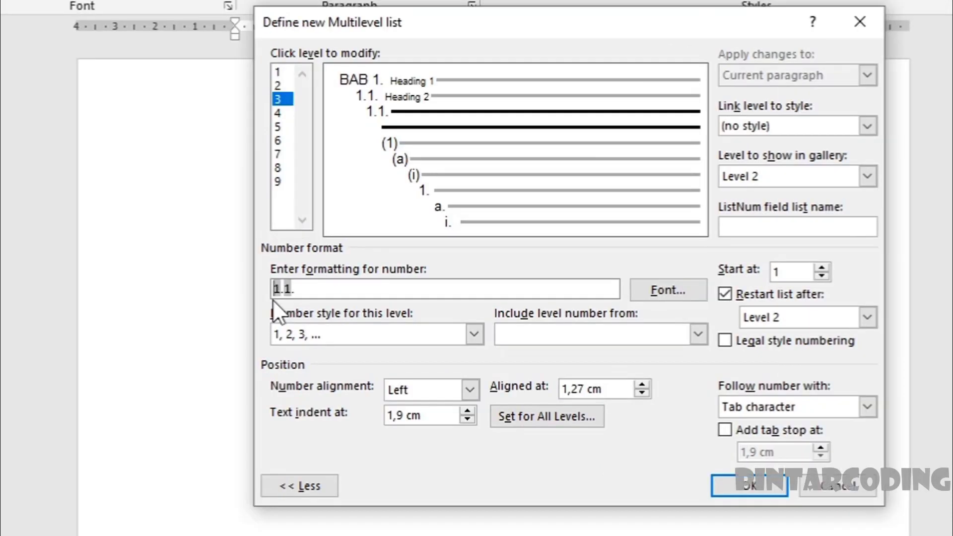
{"action": "left_click", "coordinate": [560, 333]}
{"action": "left_click", "coordinate": [548, 353]}
{"action": "left_click", "coordinate": [868, 132]}
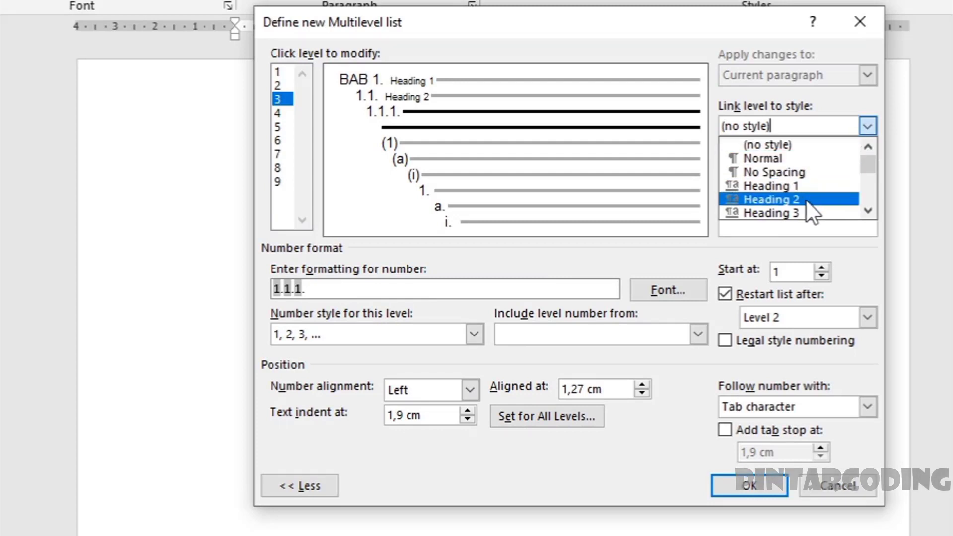
Step: Link the 1.1.1. level to Heading 3, show it as gallery Level 3, followed by nothing
{"action": "left_click", "coordinate": [791, 209]}
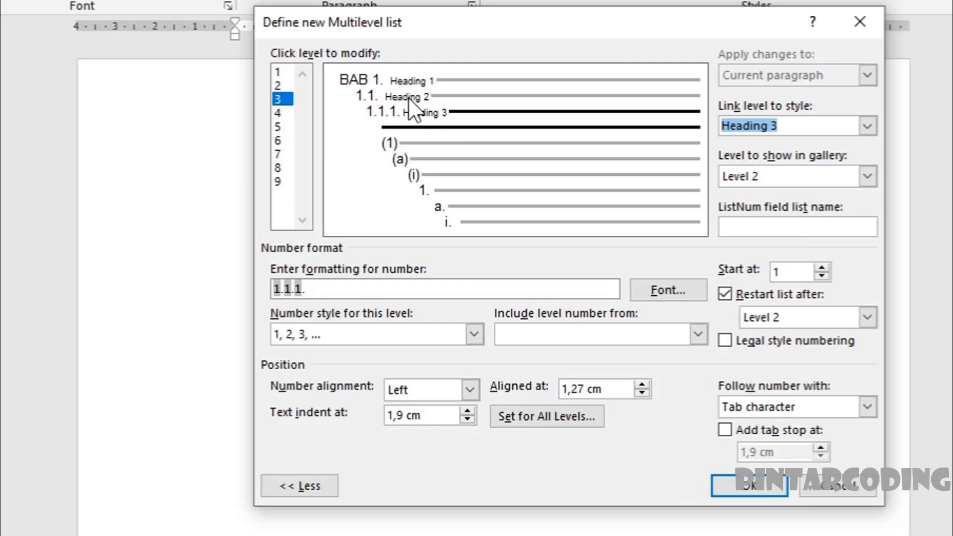
{"action": "left_click", "coordinate": [866, 177]}
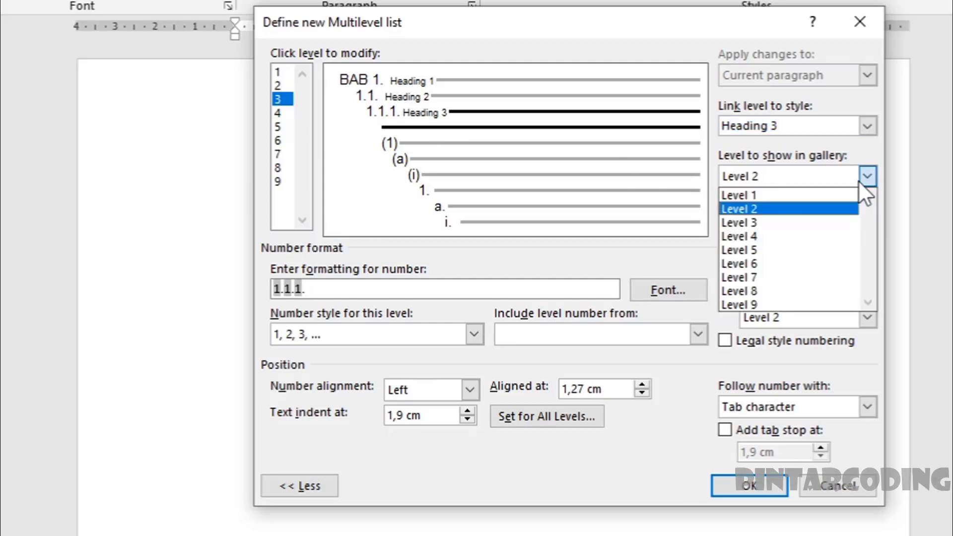
{"action": "left_click", "coordinate": [785, 218]}
{"action": "left_click", "coordinate": [802, 408]}
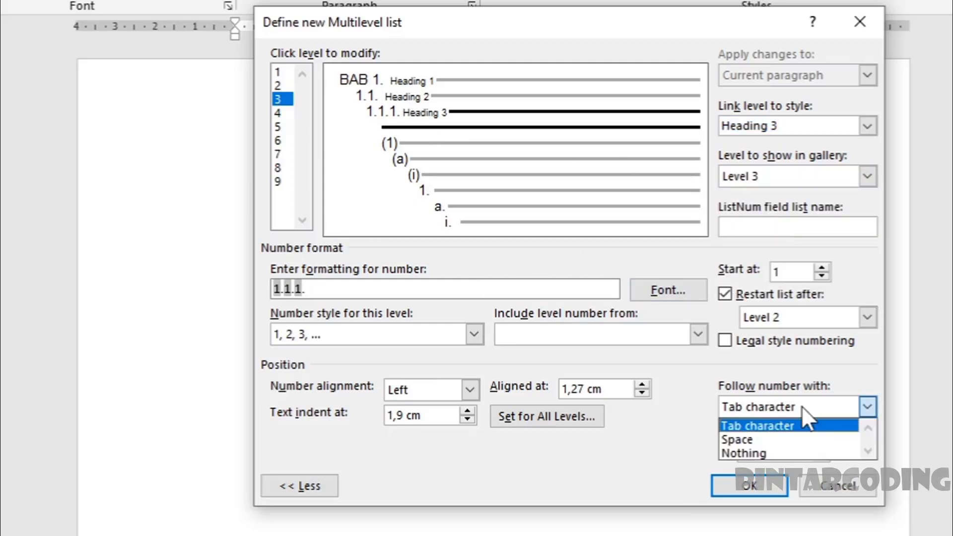
{"action": "left_click", "coordinate": [761, 452]}
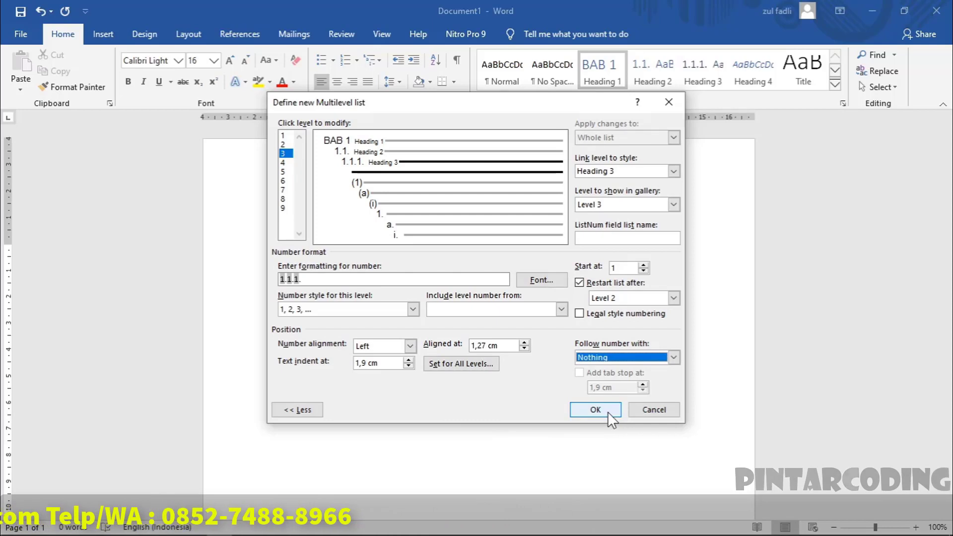
Step: Apply the new multilevel list and turn the first line into a Heading 1 numbered BAB 1
{"action": "left_click", "coordinate": [610, 413]}
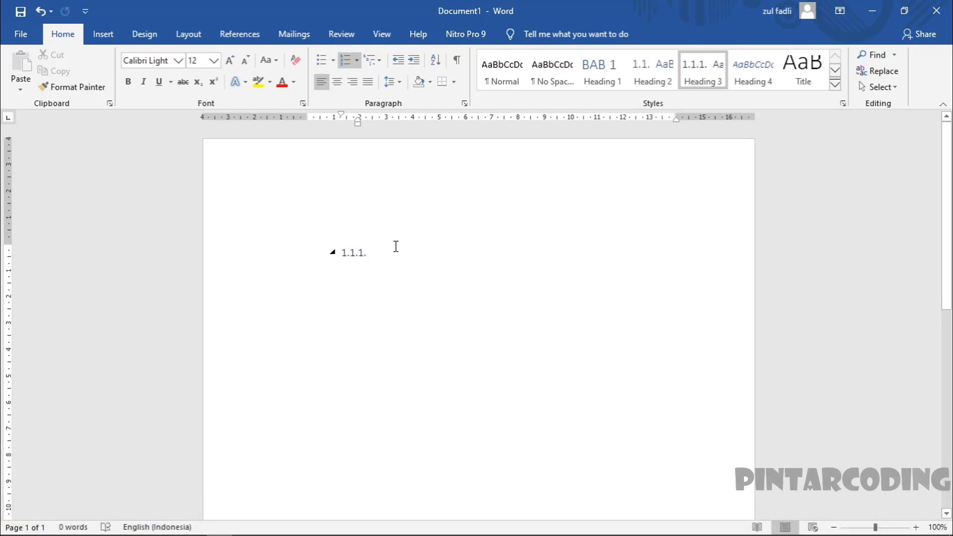
{"action": "mouse_move", "coordinate": [357, 253]}
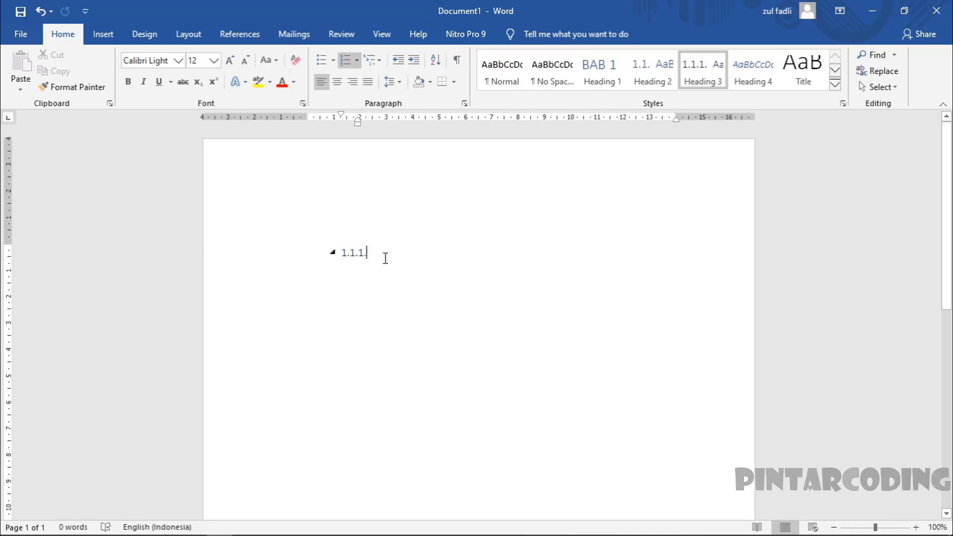
{"action": "key", "text": "BackSpace"}
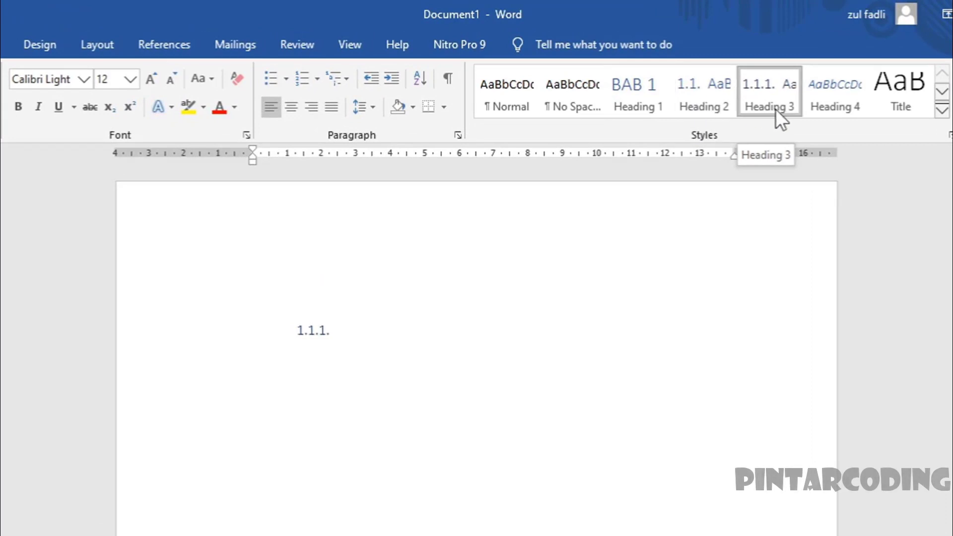
{"action": "left_click", "coordinate": [638, 104]}
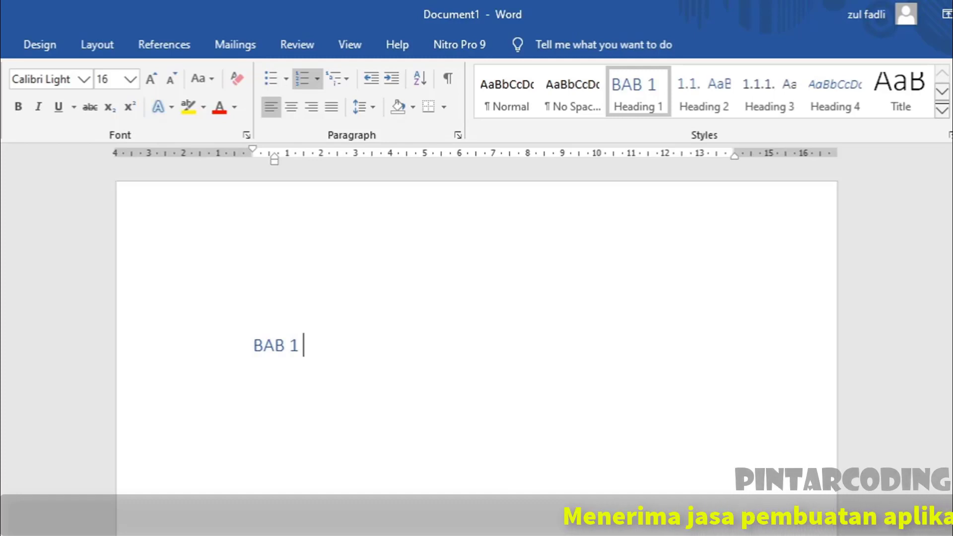
Step: Write Heading 1 chapters BAB 1 PENDAHULUAN and BAB 2 LANDASAN TEORI
{"action": "type", "text": "PENDA"}
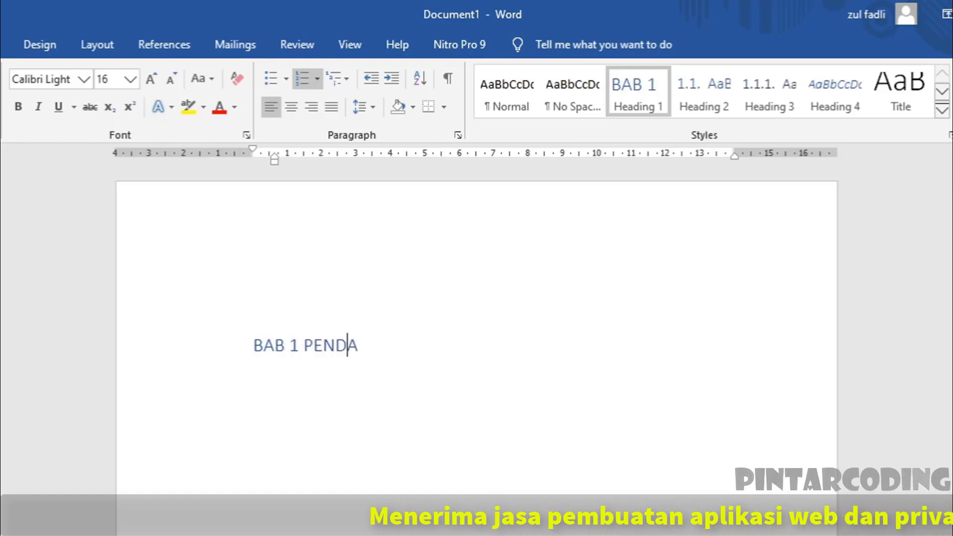
{"action": "type", "text": "HULUAN"}
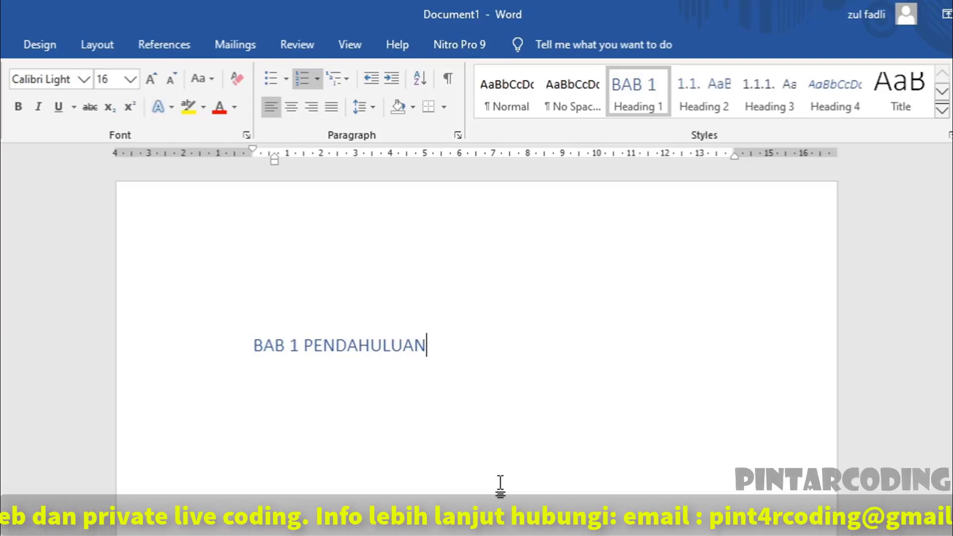
{"action": "key", "text": "Return"}
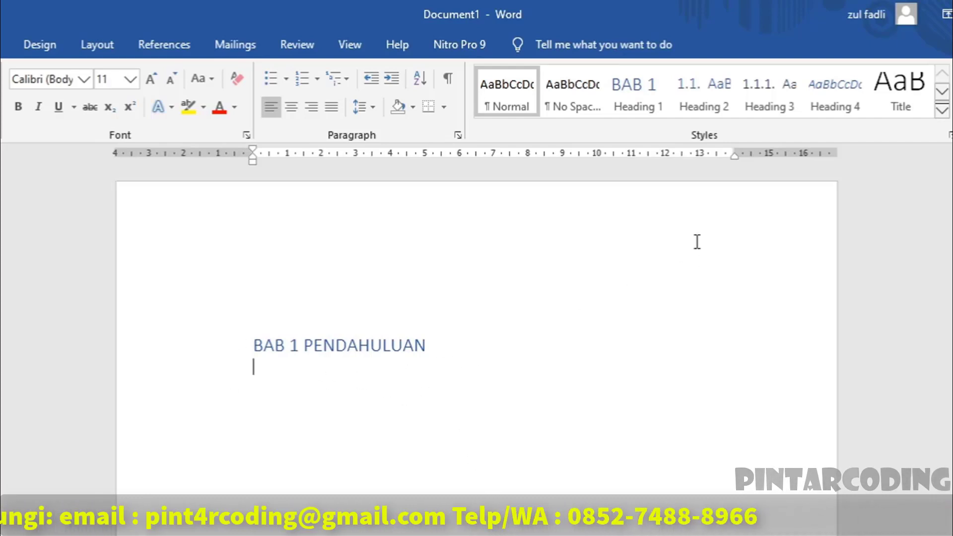
{"action": "left_click", "coordinate": [636, 107]}
{"action": "type", "text": "BAB 2 LANDAS"}
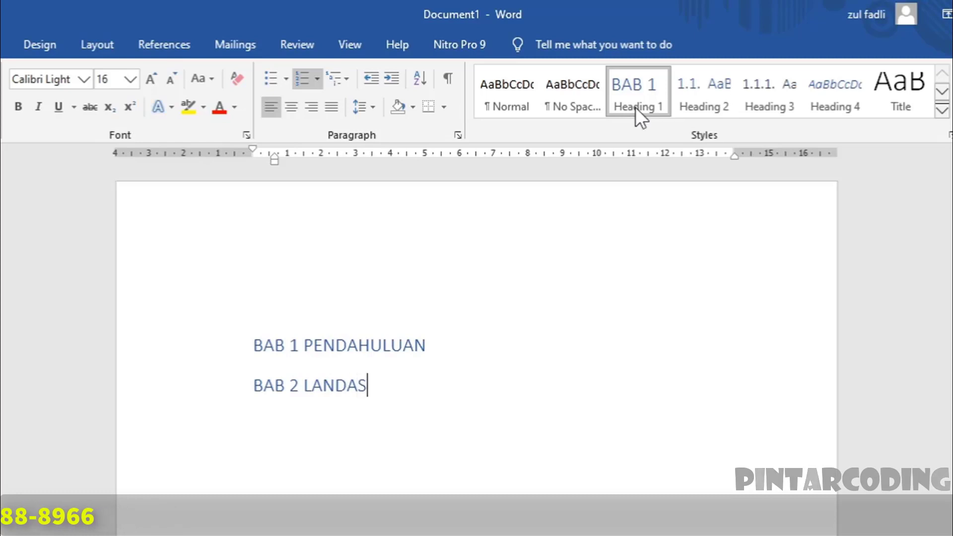
{"action": "type", "text": "AN TEORI"}
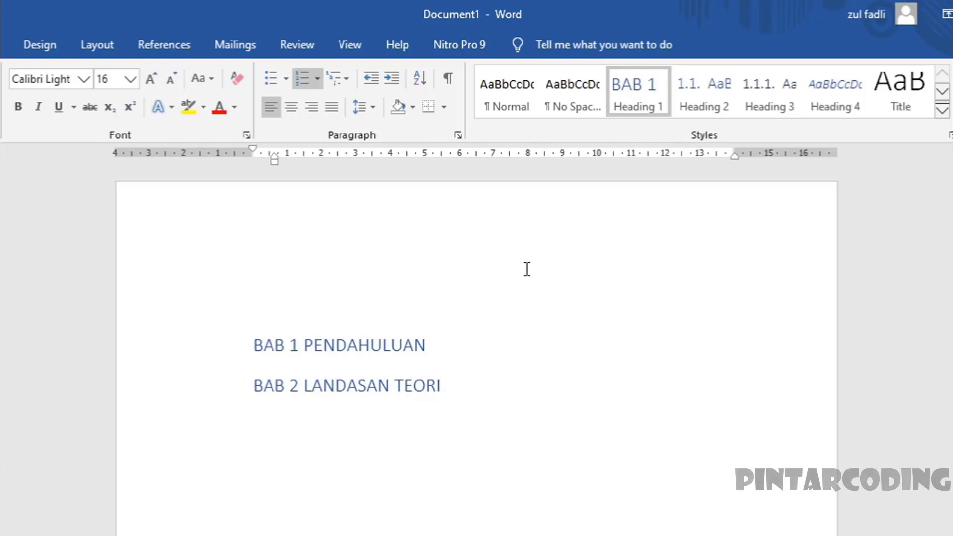
Step: Set the Heading 1 style font to Times New Roman at 16 pt
{"action": "right_click", "coordinate": [658, 105]}
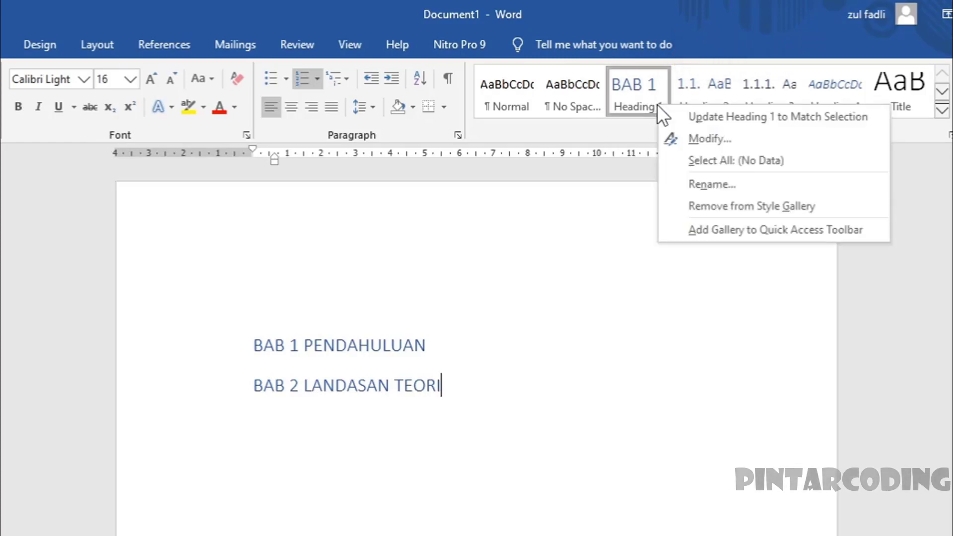
{"action": "left_click", "coordinate": [693, 138]}
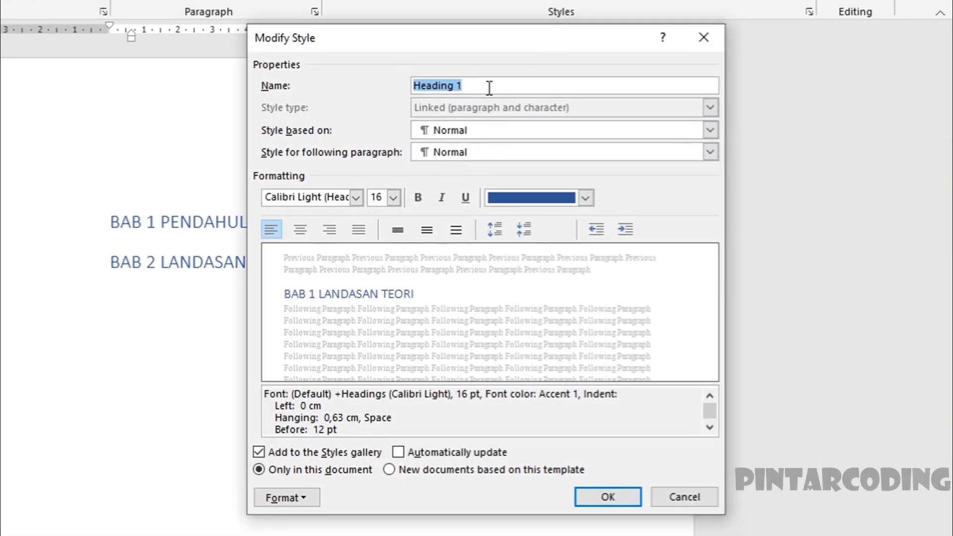
{"action": "left_click", "coordinate": [489, 88]}
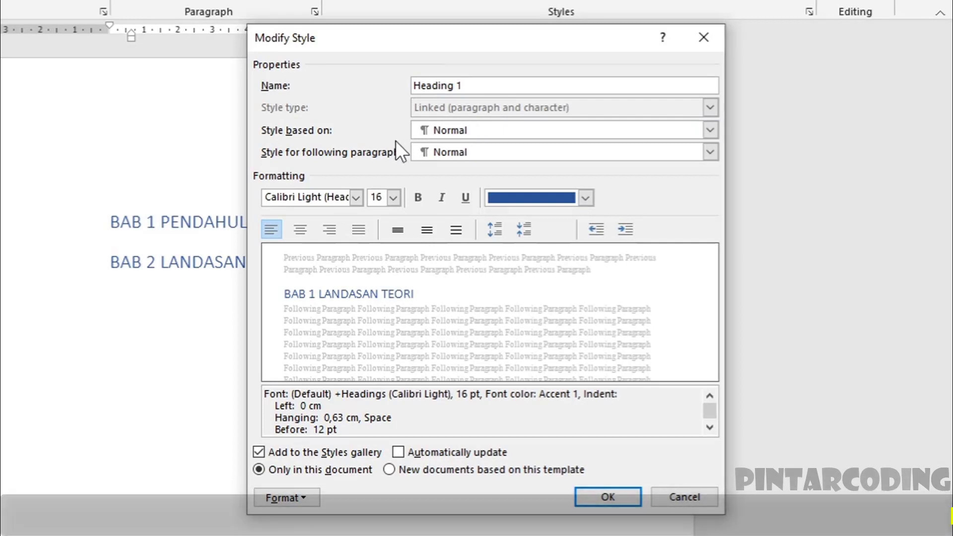
{"action": "left_click", "coordinate": [355, 197]}
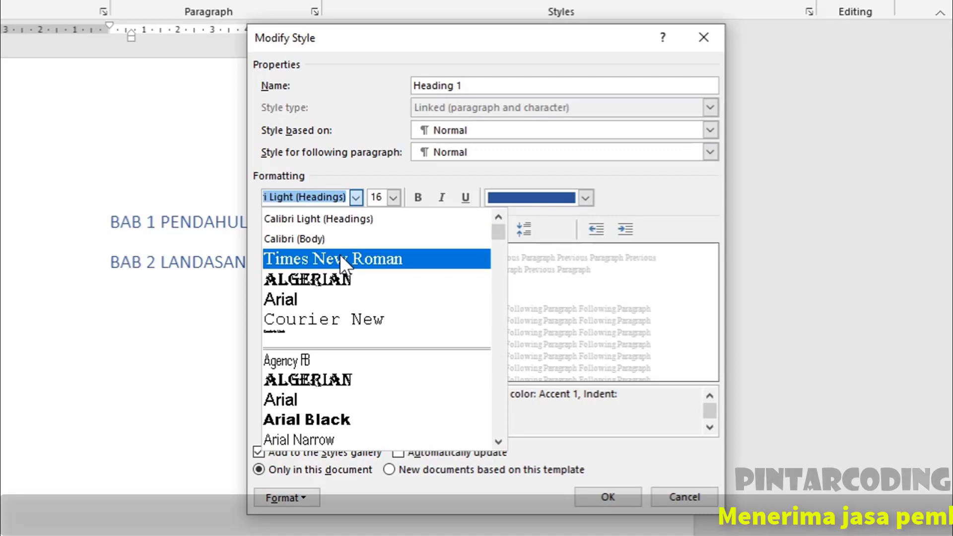
{"action": "left_click", "coordinate": [339, 259]}
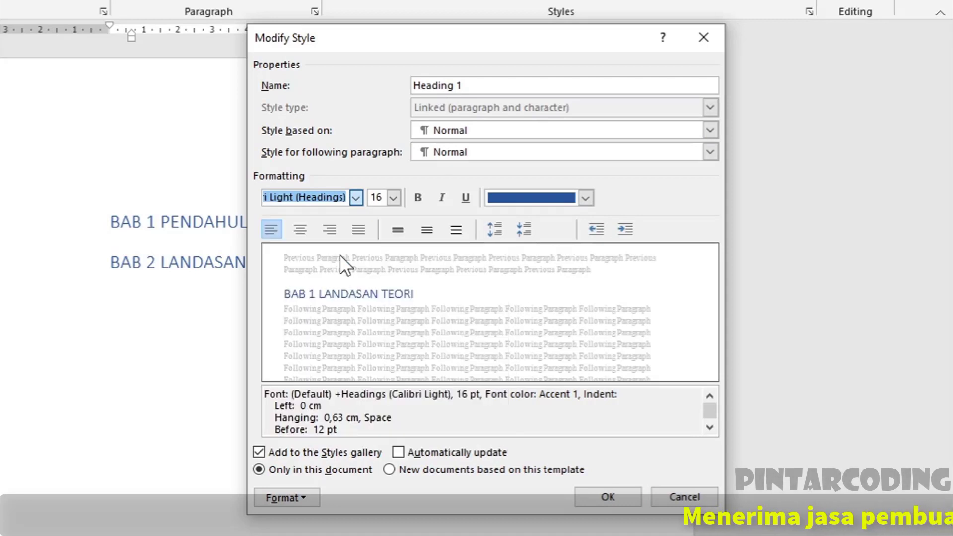
{"action": "left_click", "coordinate": [393, 199]}
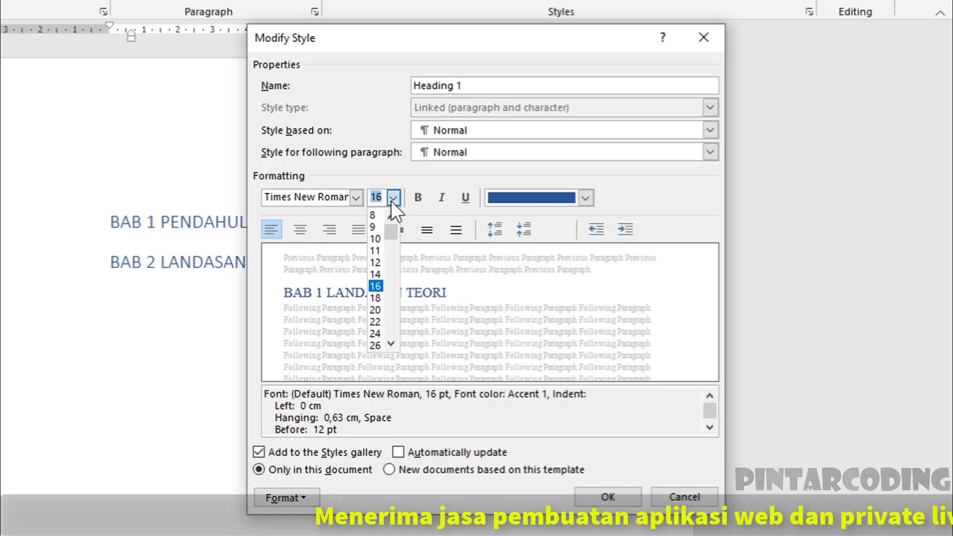
{"action": "left_click", "coordinate": [376, 286]}
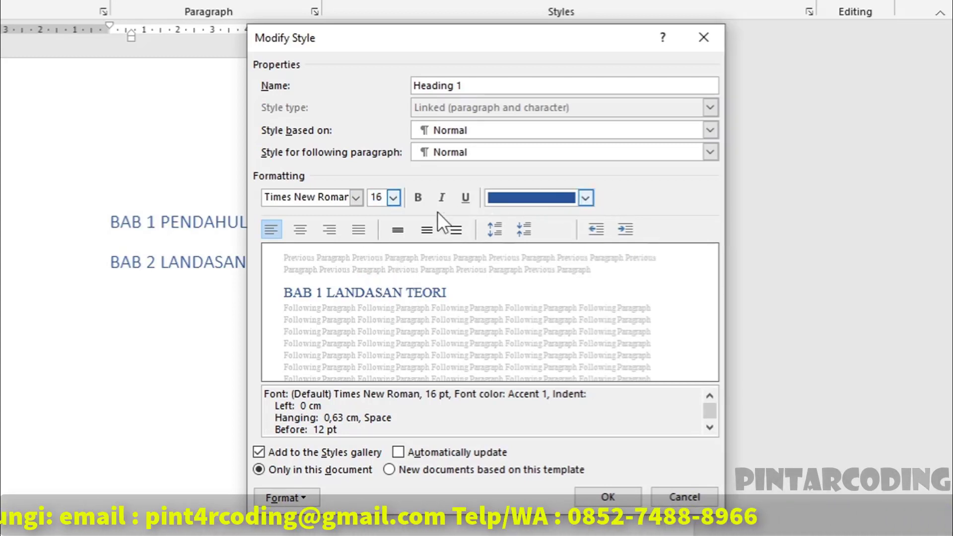
Step: Make Heading 1 bold, black and centred, then apply the style
{"action": "left_click", "coordinate": [419, 200]}
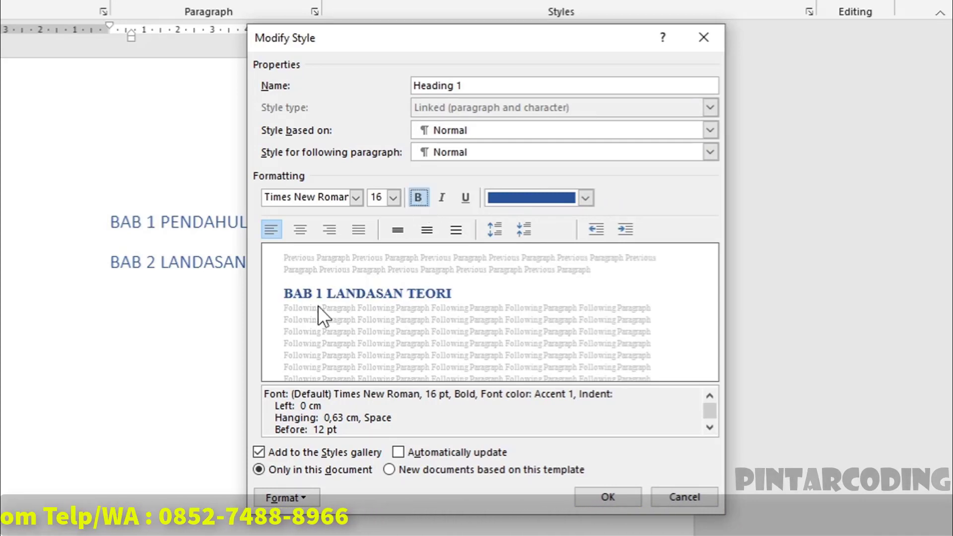
{"action": "left_click", "coordinate": [587, 199]}
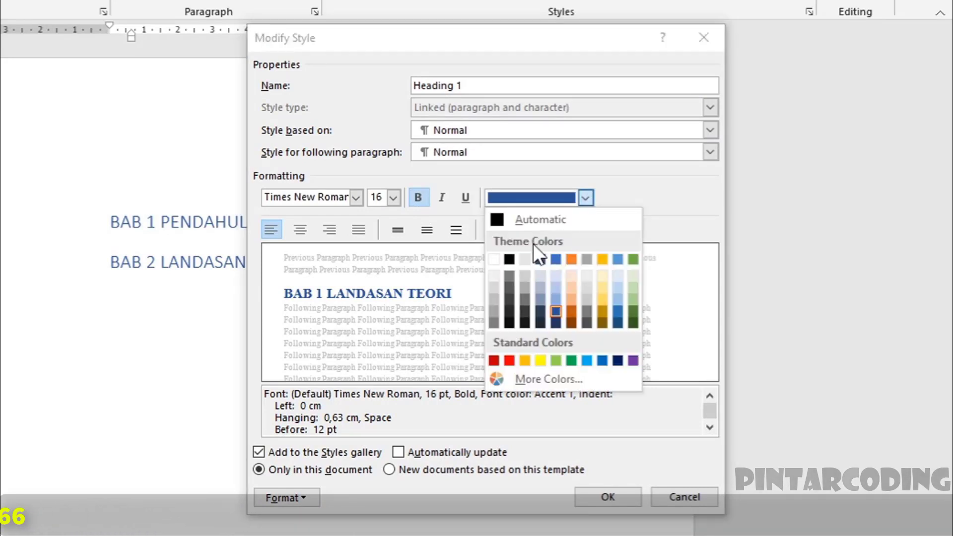
{"action": "left_click", "coordinate": [512, 259]}
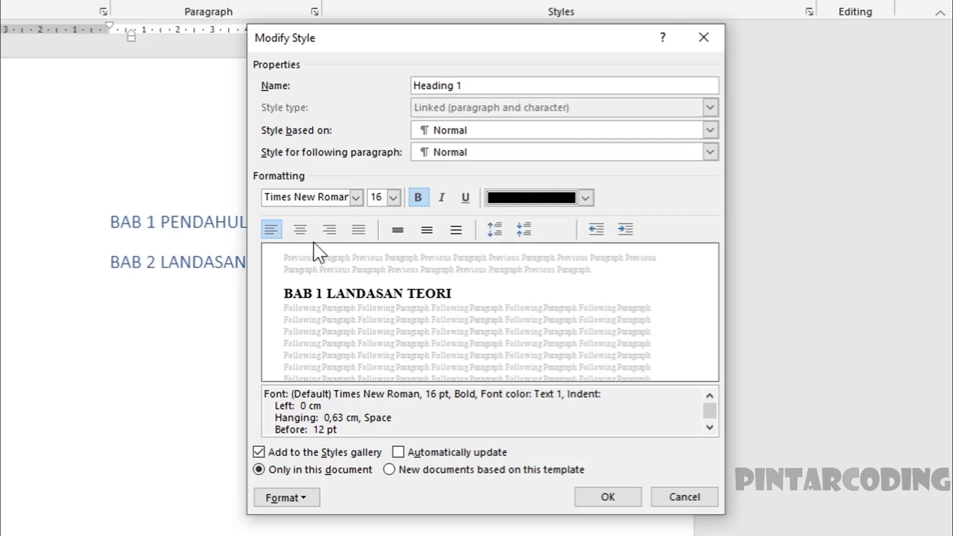
{"action": "left_click", "coordinate": [301, 229]}
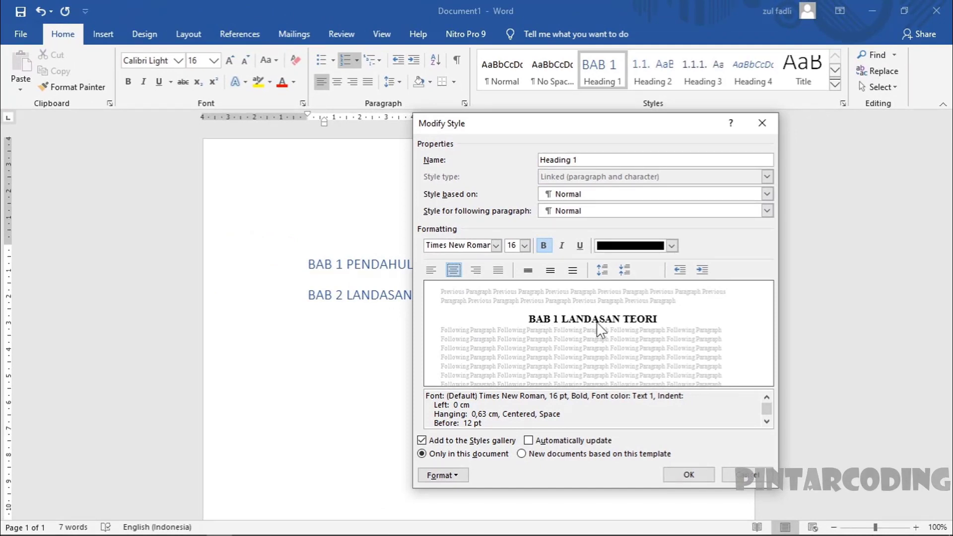
{"action": "left_click", "coordinate": [689, 474]}
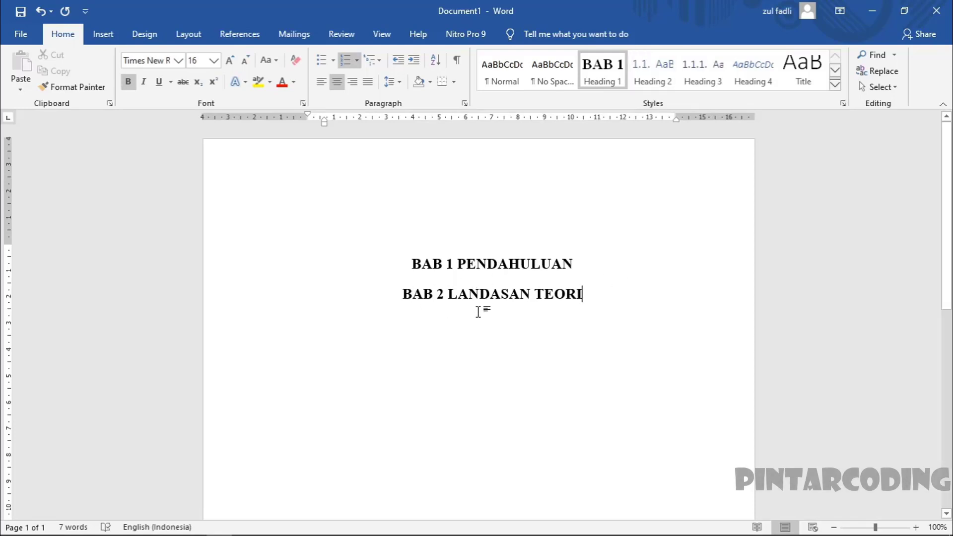
{"action": "mouse_move", "coordinate": [522, 294]}
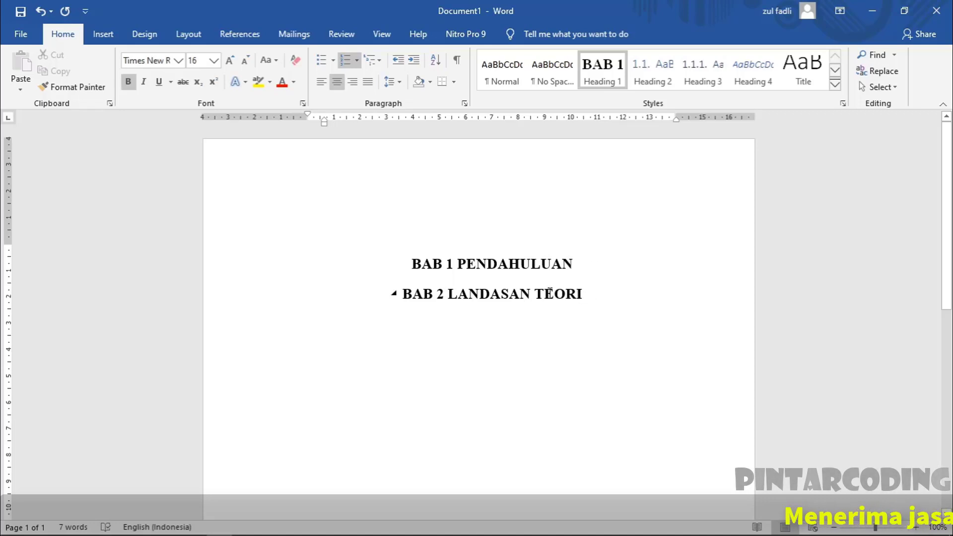
{"action": "left_click", "coordinate": [587, 263]}
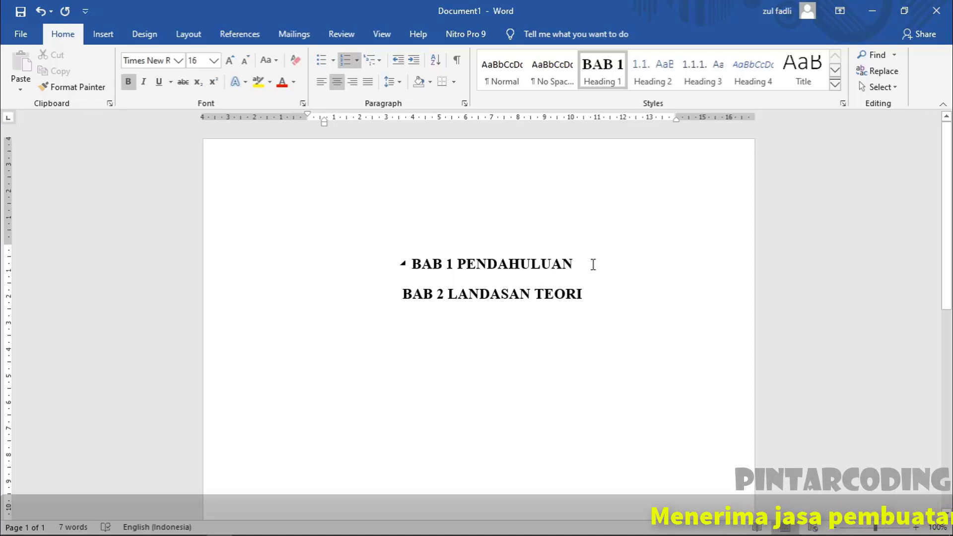
Step: Add Heading 2 subheadings 1.1. LATAR BELAKANG and 1.2. RUMUSAN MASALAH under BAB 1
{"action": "key", "text": "Return"}
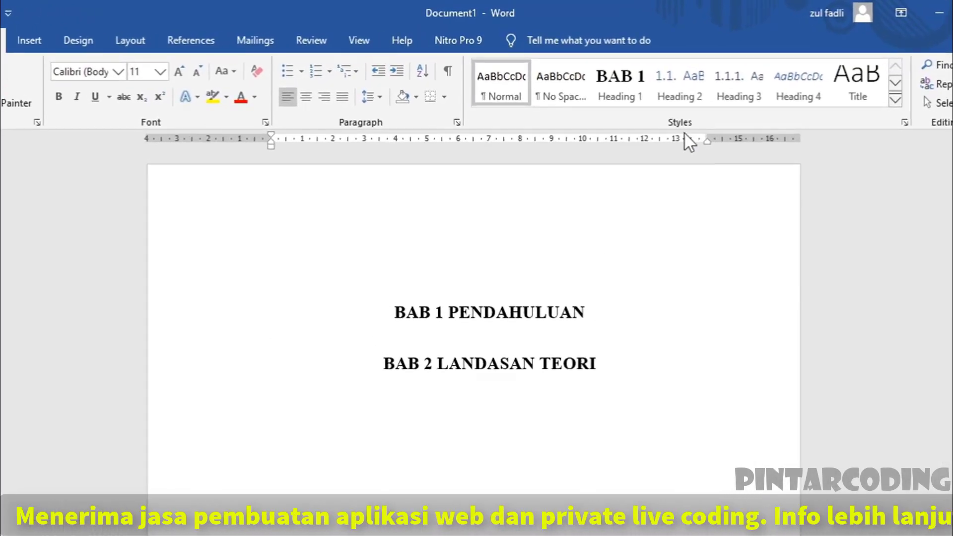
{"action": "left_click", "coordinate": [675, 95]}
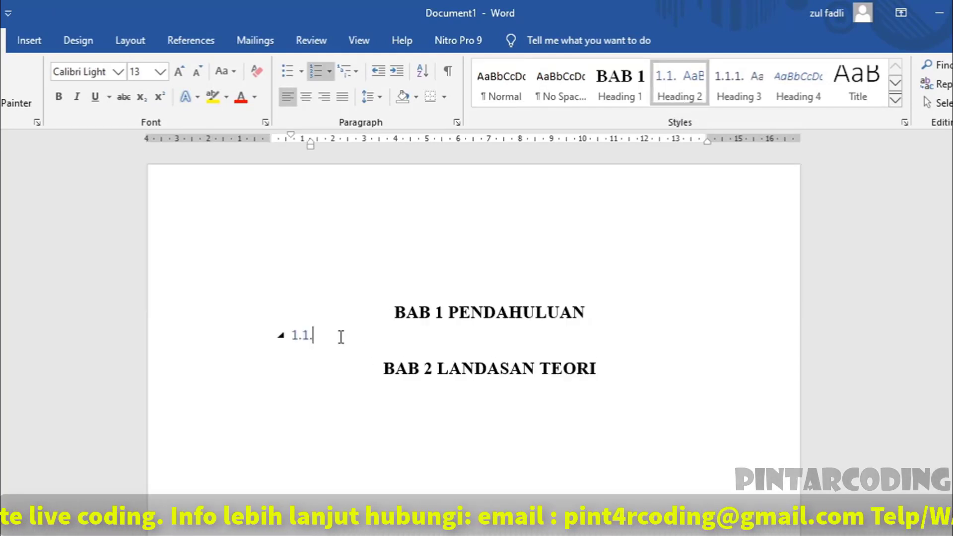
{"action": "mouse_move", "coordinate": [301, 335]}
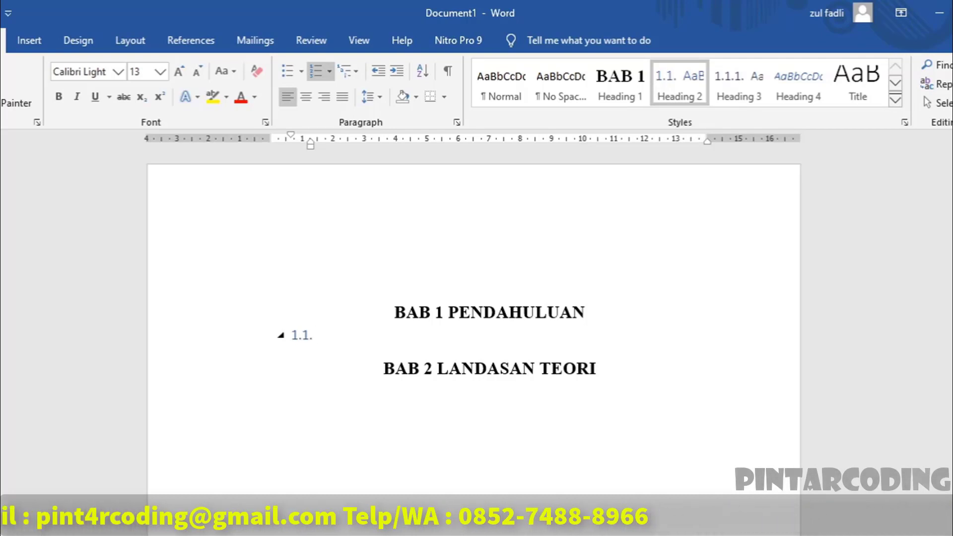
{"action": "type", "text": "LA"}
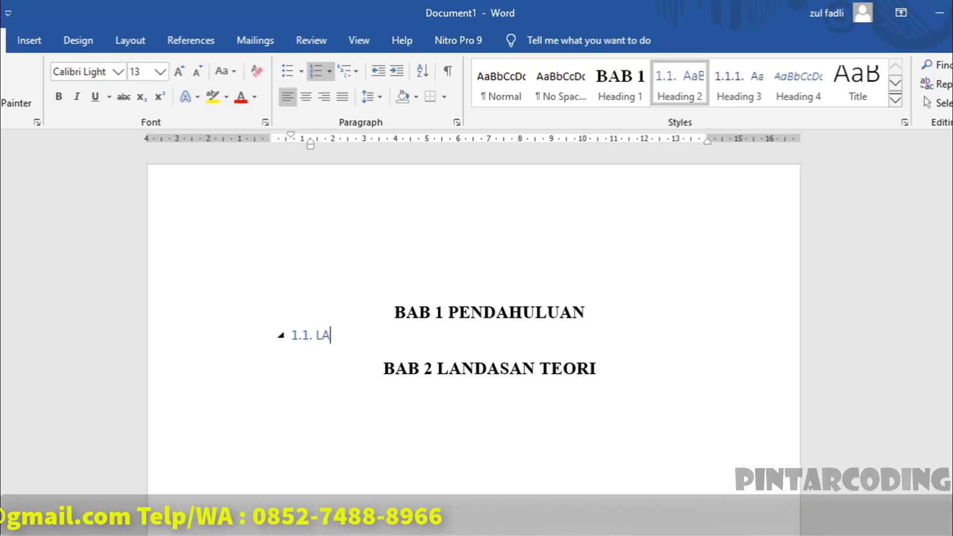
{"action": "type", "text": "TAR BEL"}
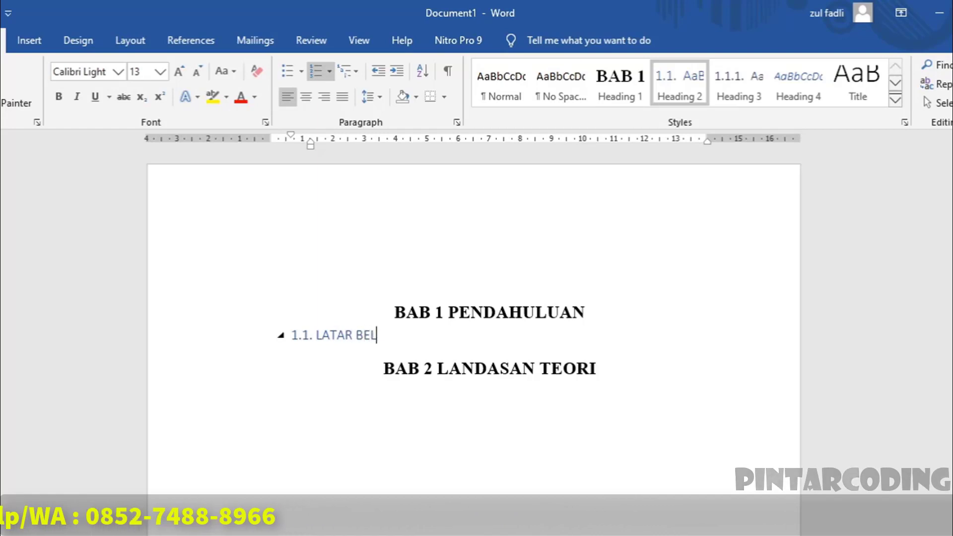
{"action": "type", "text": "AKANG"}
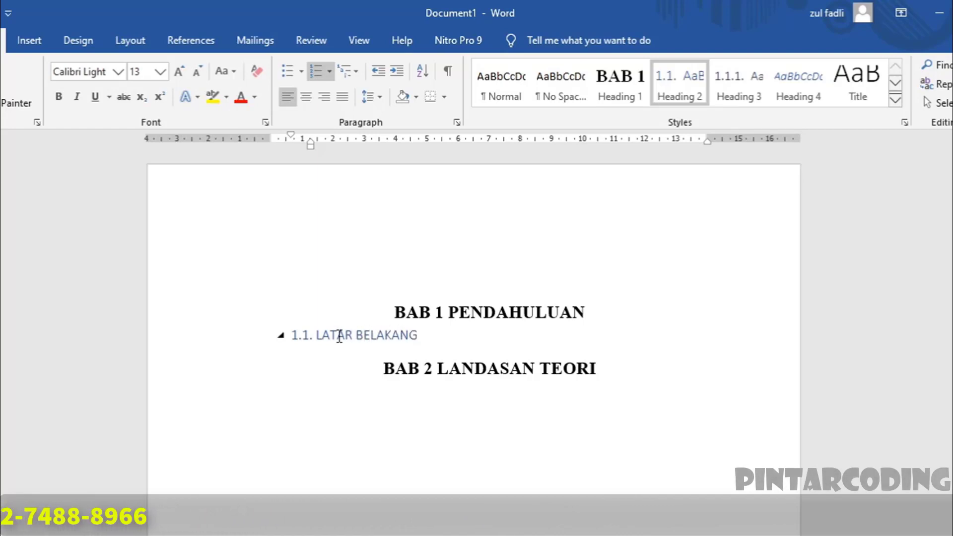
{"action": "key", "text": "Return"}
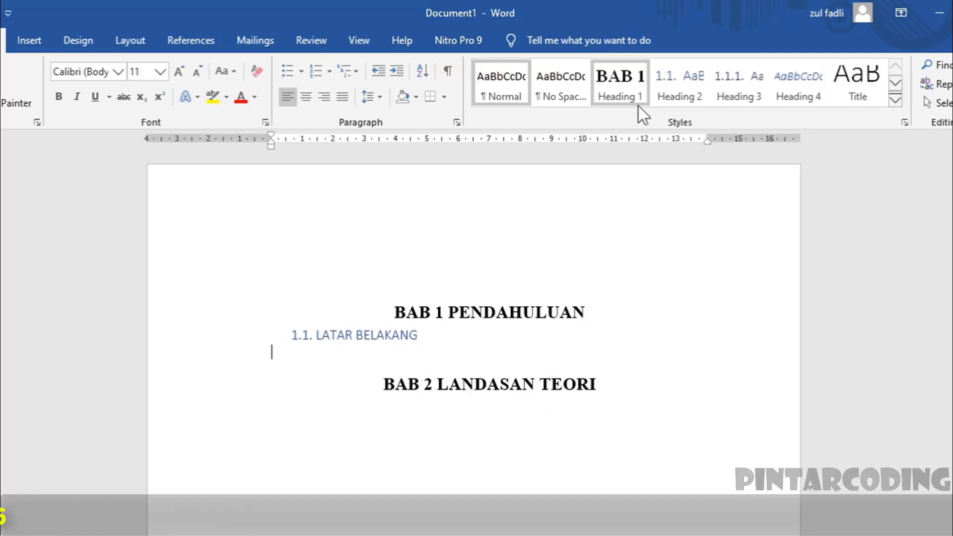
{"action": "left_click", "coordinate": [677, 100]}
{"action": "type", "text": "RUMUSAN MASALAH"}
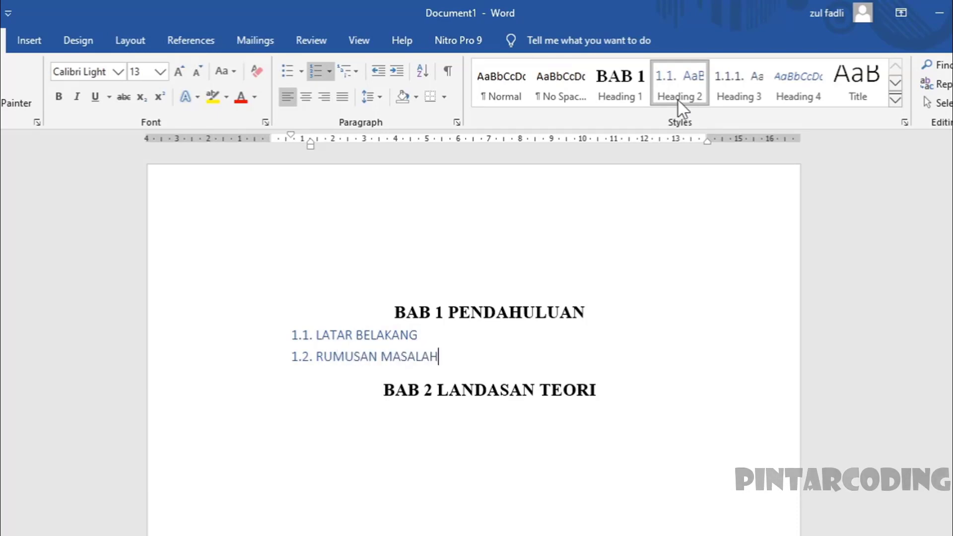
Step: Add empty subheadings 1.3. and 1.4., with a blank plain line after 1.3
{"action": "key", "text": "Return"}
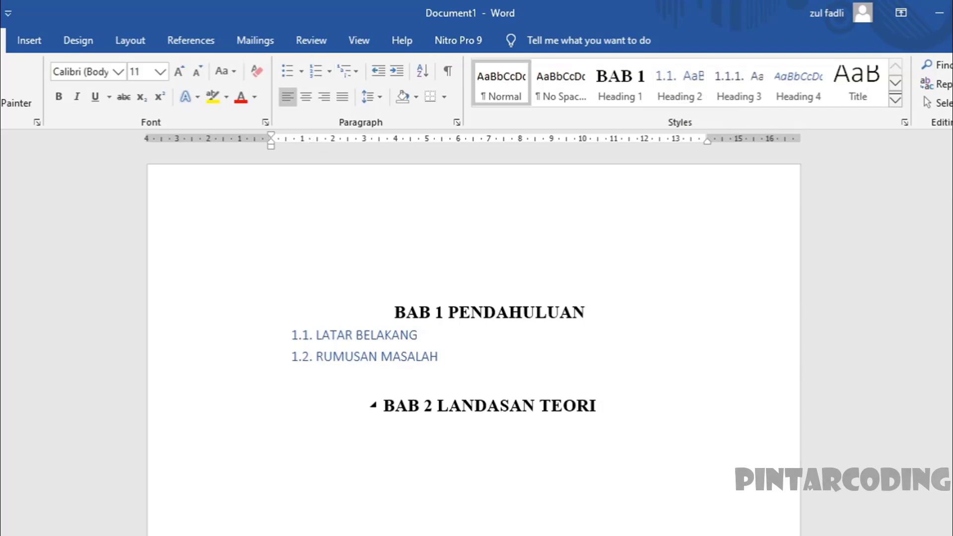
{"action": "left_click", "coordinate": [669, 97]}
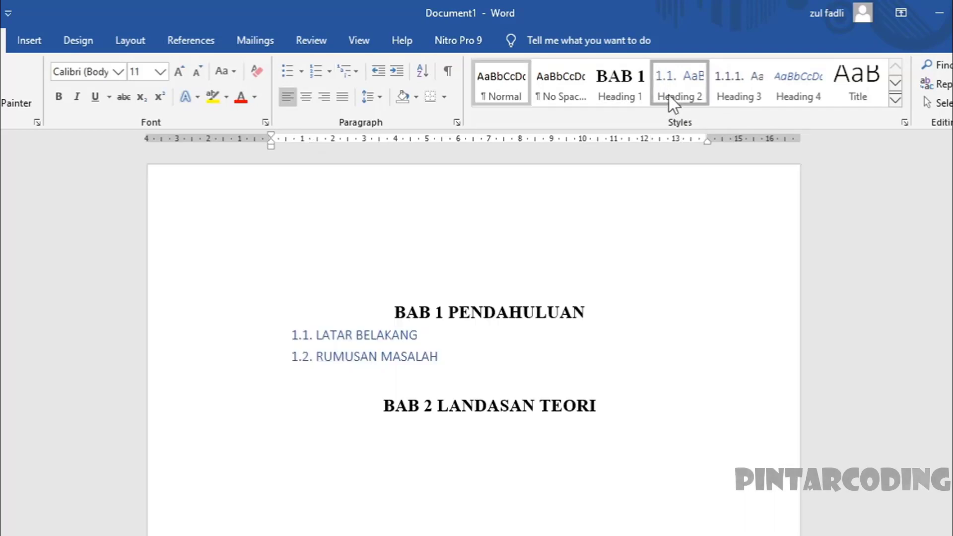
{"action": "left_click", "coordinate": [668, 95]}
{"action": "key", "text": "Return"}
{"action": "left_click", "coordinate": [669, 95]}
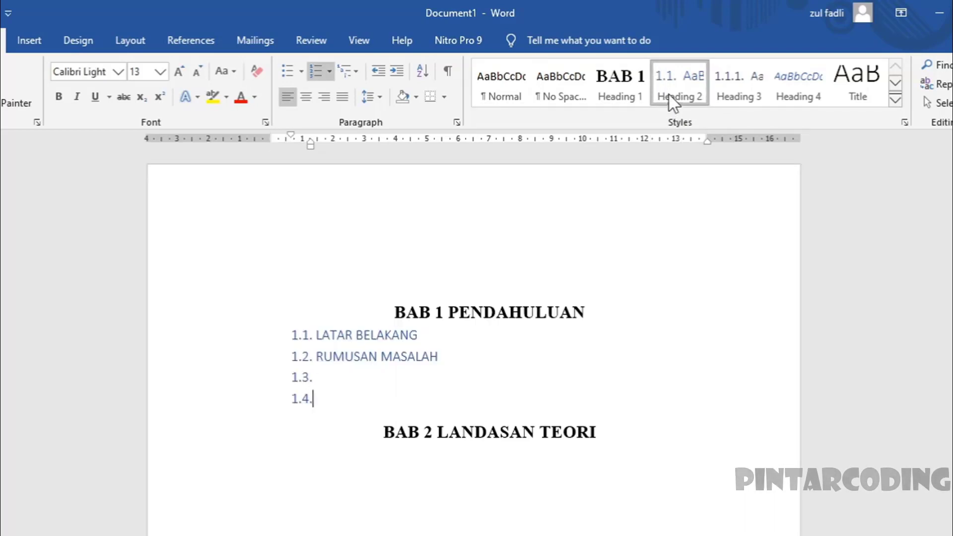
{"action": "mouse_move", "coordinate": [302, 377]}
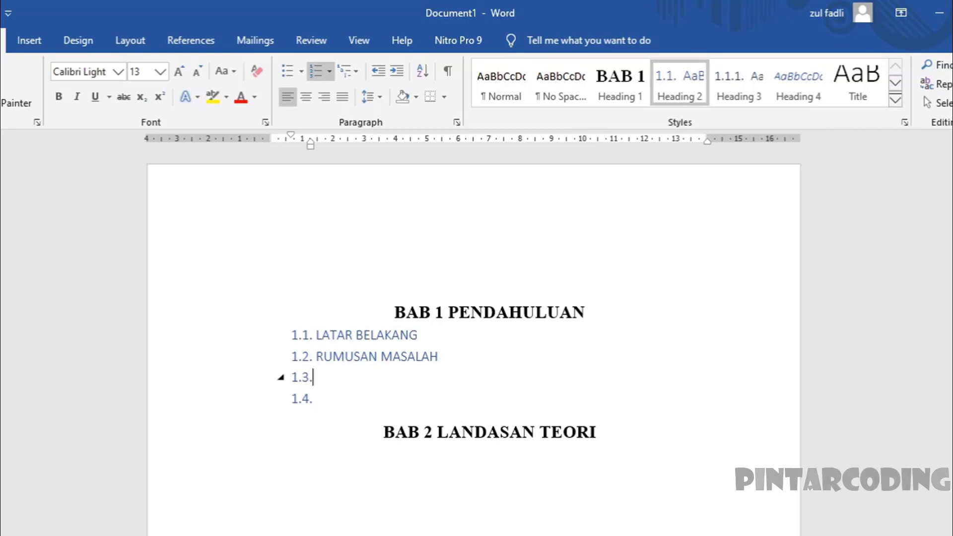
{"action": "key", "text": "Return"}
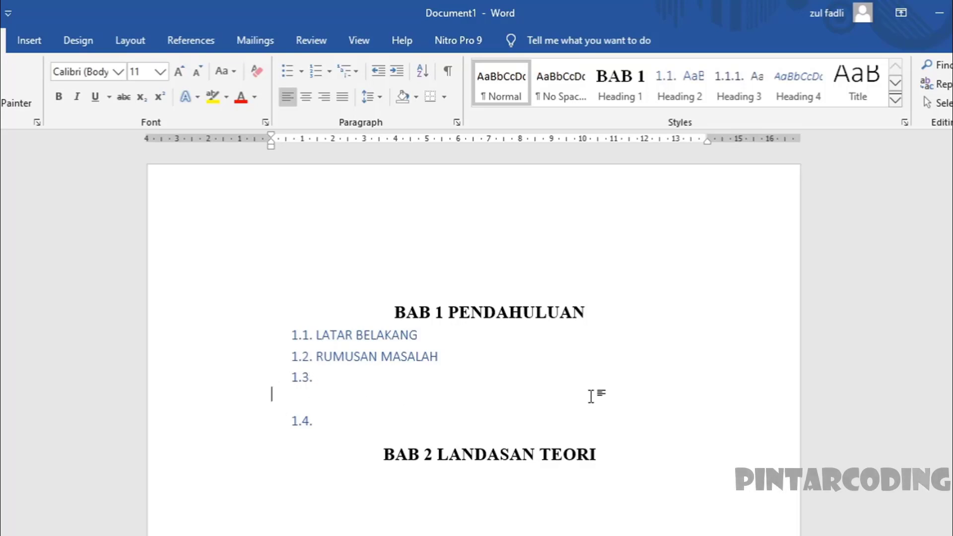
Step: Add empty Heading 3 lines 1.3.1. and 1.3.2. under 1.3., and 1.4.1. under 1.4
{"action": "left_click", "coordinate": [737, 99]}
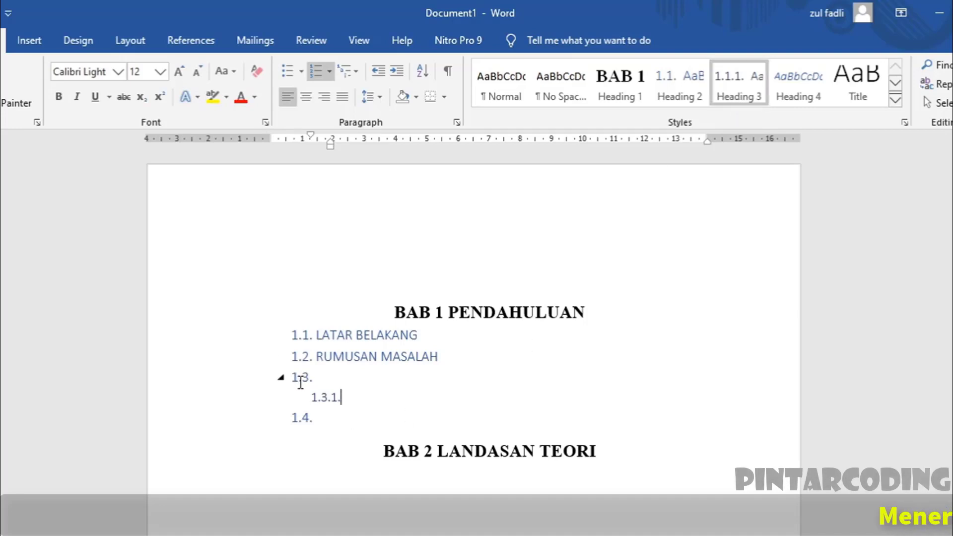
{"action": "left_click", "coordinate": [334, 422]}
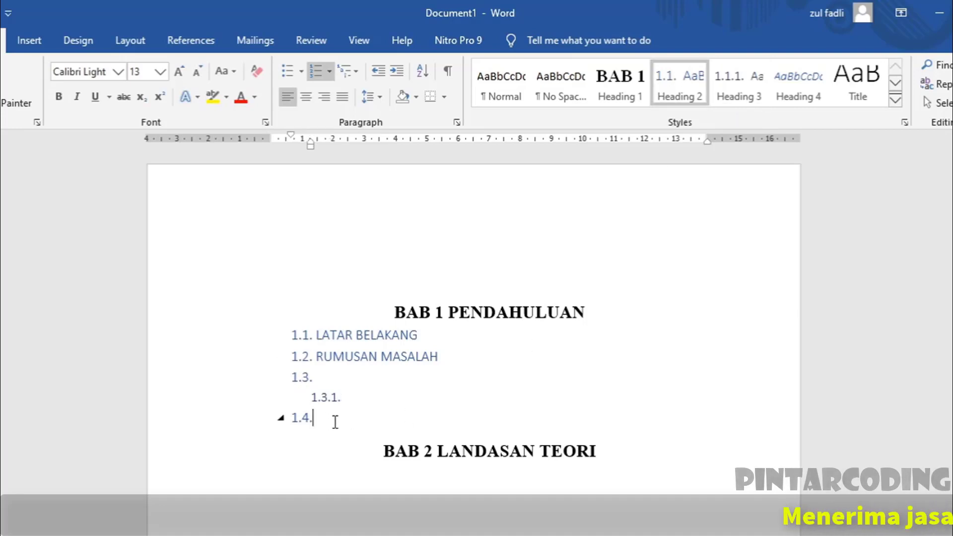
{"action": "key", "text": "Return"}
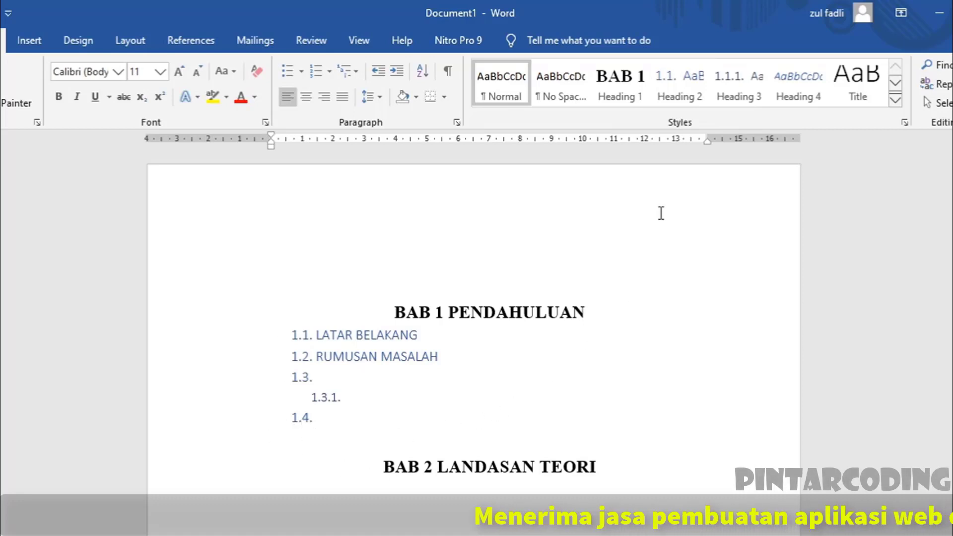
{"action": "left_click", "coordinate": [746, 93]}
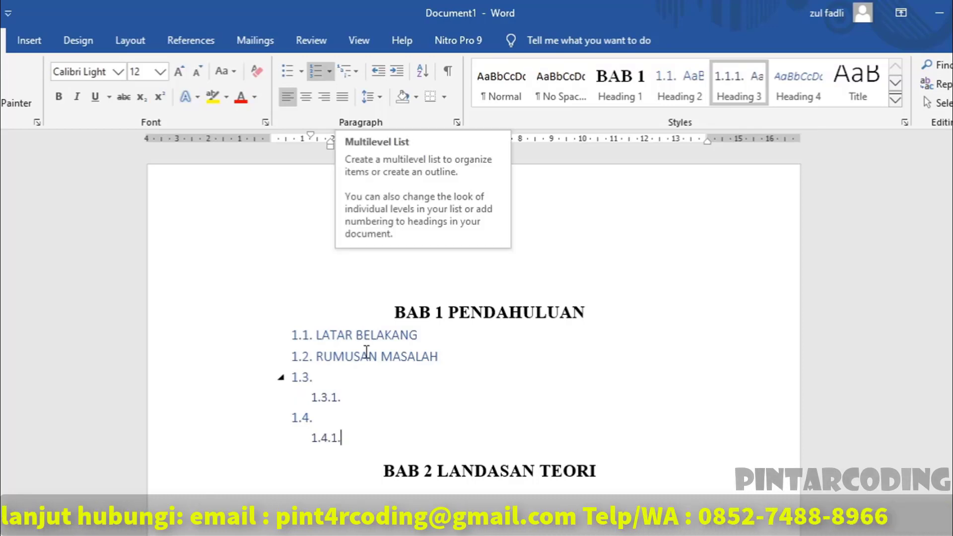
{"action": "mouse_move", "coordinate": [328, 398]}
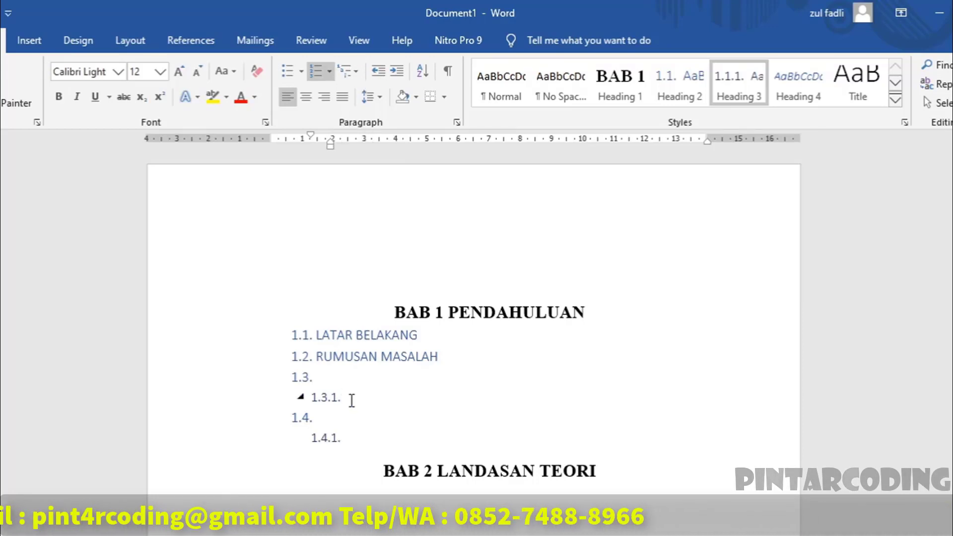
{"action": "key", "text": "Return"}
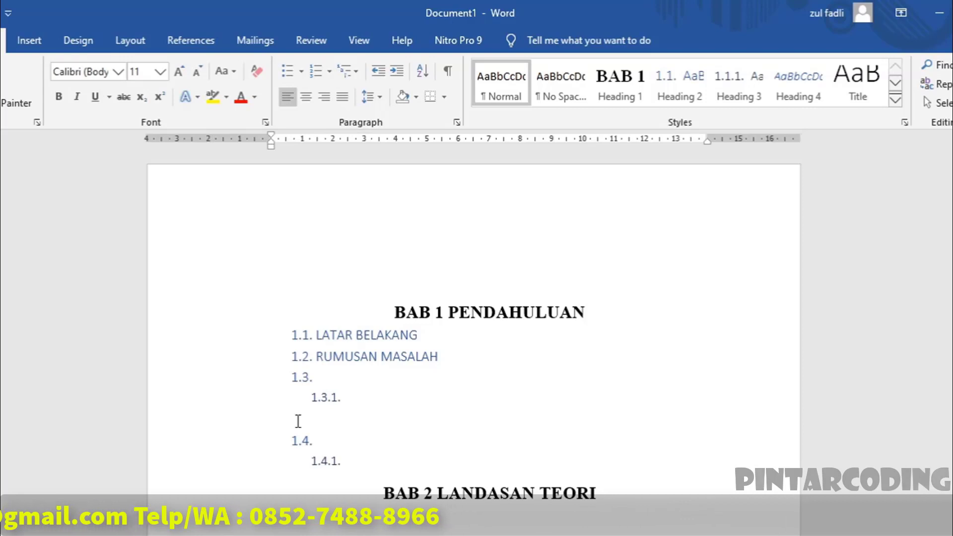
{"action": "left_click", "coordinate": [739, 85]}
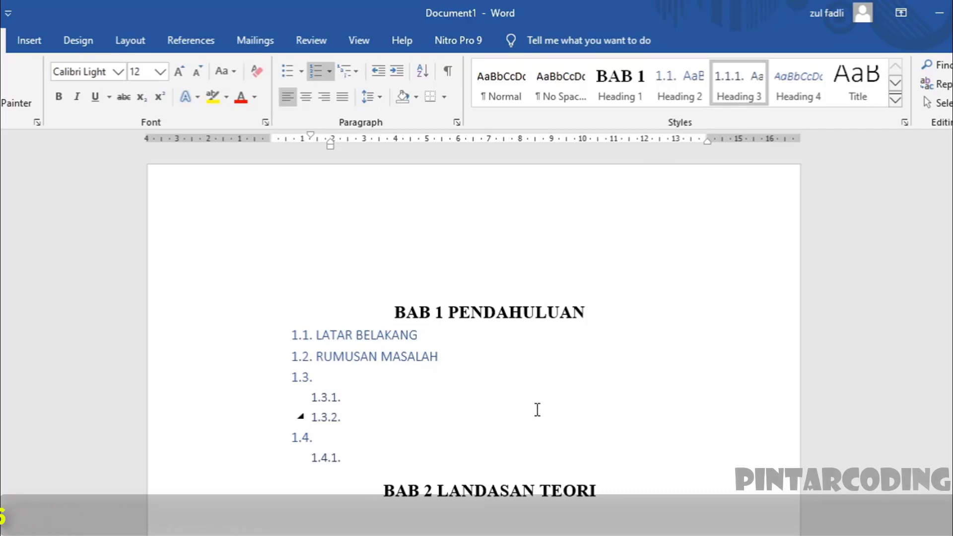
{"action": "scroll", "coordinate": [390, 398], "scroll_direction": "down", "scroll_amount": 1}
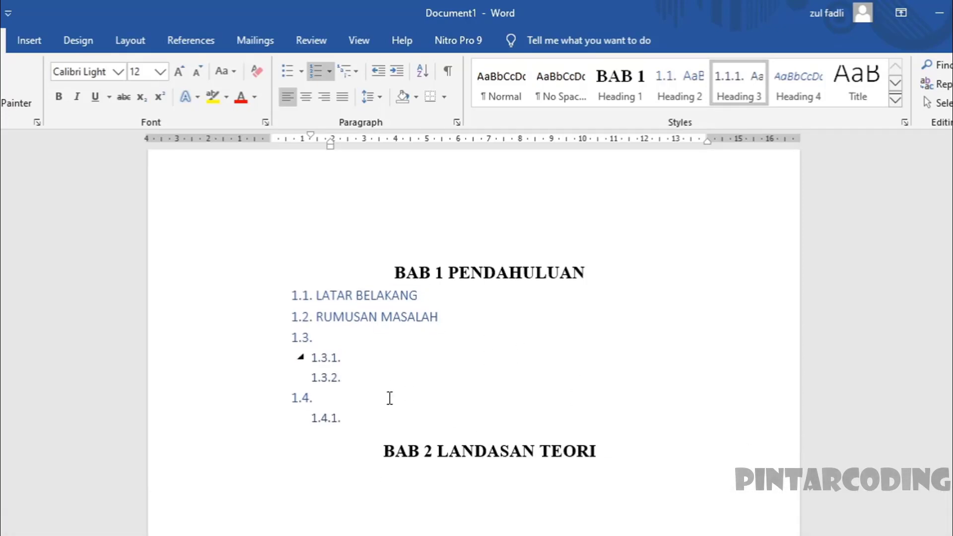
{"action": "left_click", "coordinate": [447, 317]}
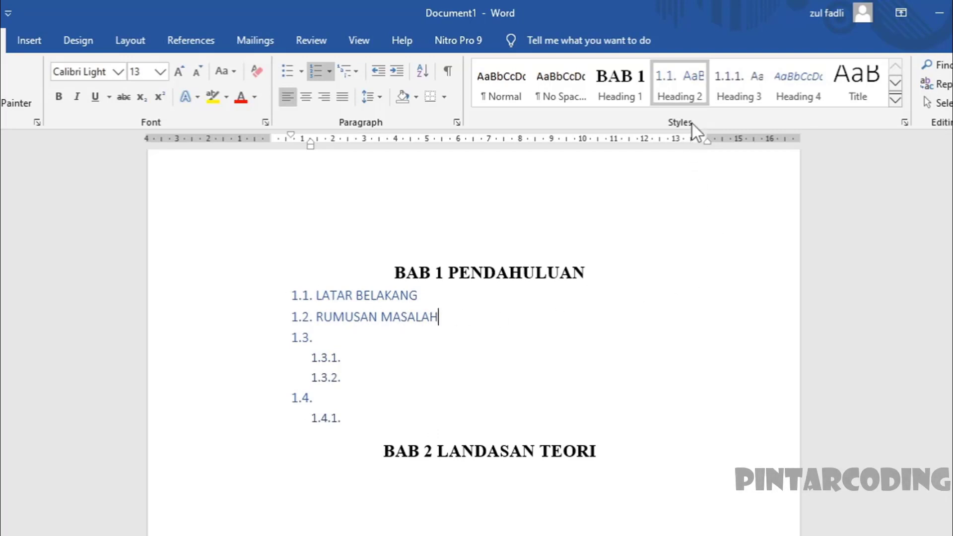
Step: Modify Heading 2 to Times New Roman 14 pt, bold, black, with no left indent
{"action": "right_click", "coordinate": [690, 90]}
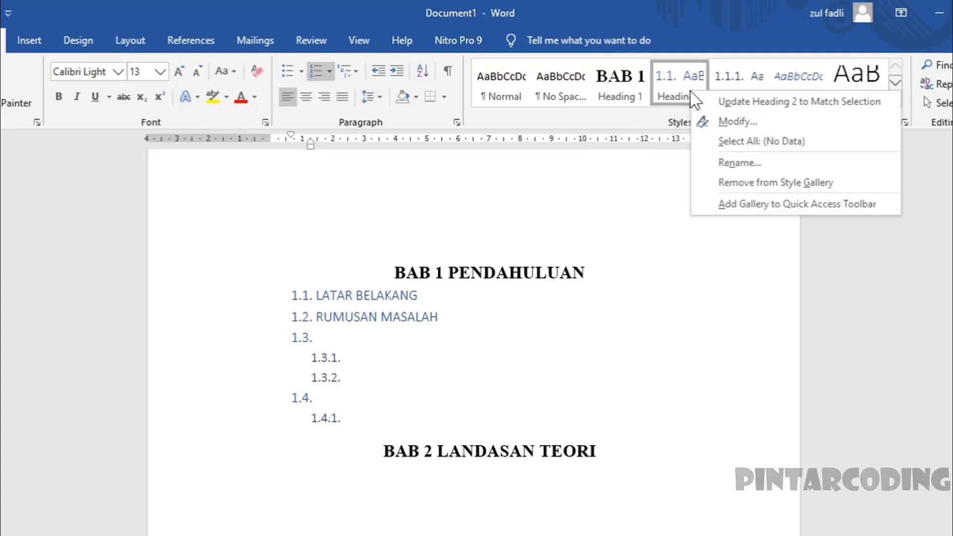
{"action": "left_click", "coordinate": [729, 121]}
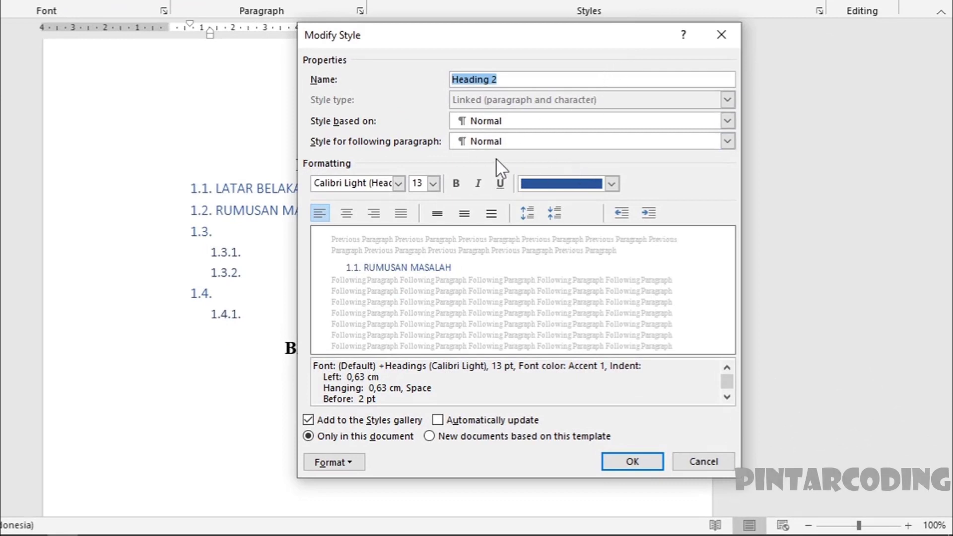
{"action": "left_click", "coordinate": [399, 184]}
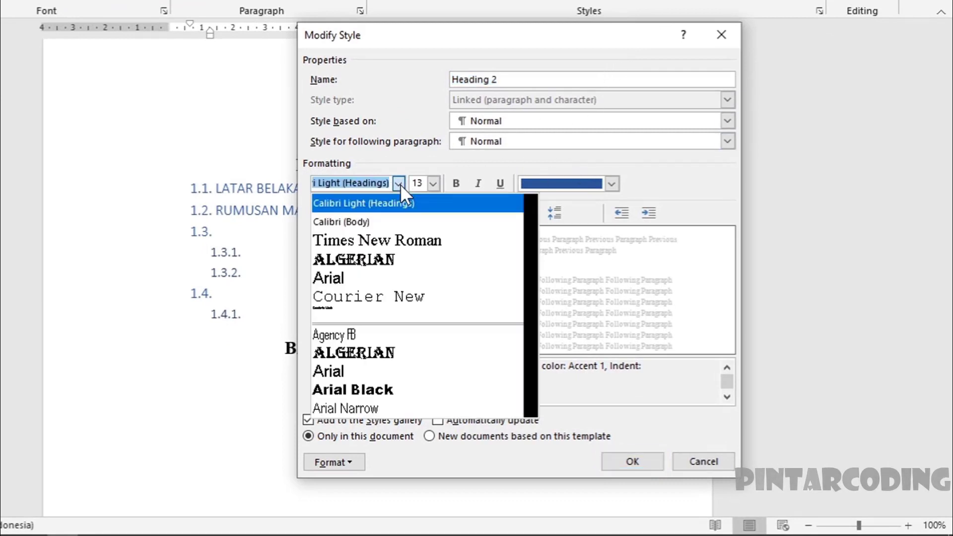
{"action": "left_click", "coordinate": [385, 242]}
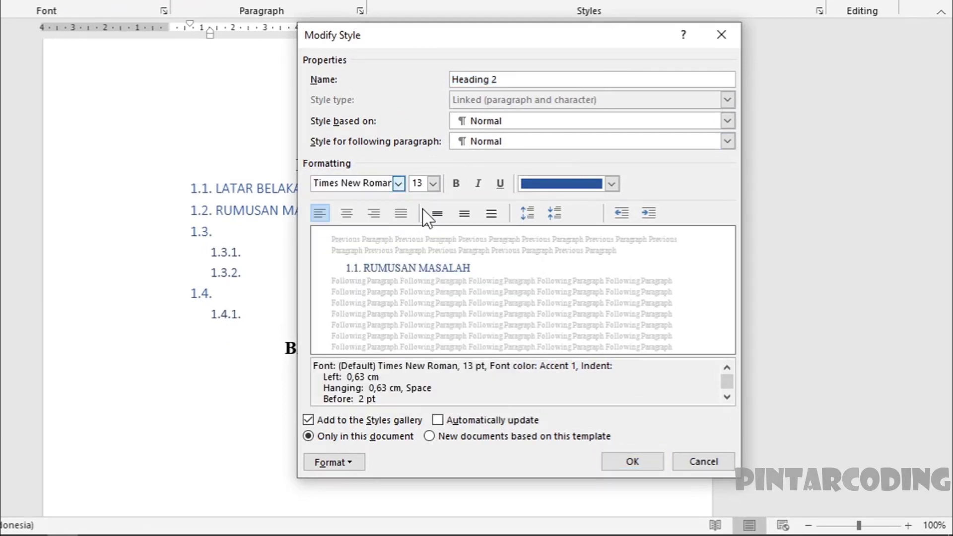
{"action": "left_click", "coordinate": [433, 183]}
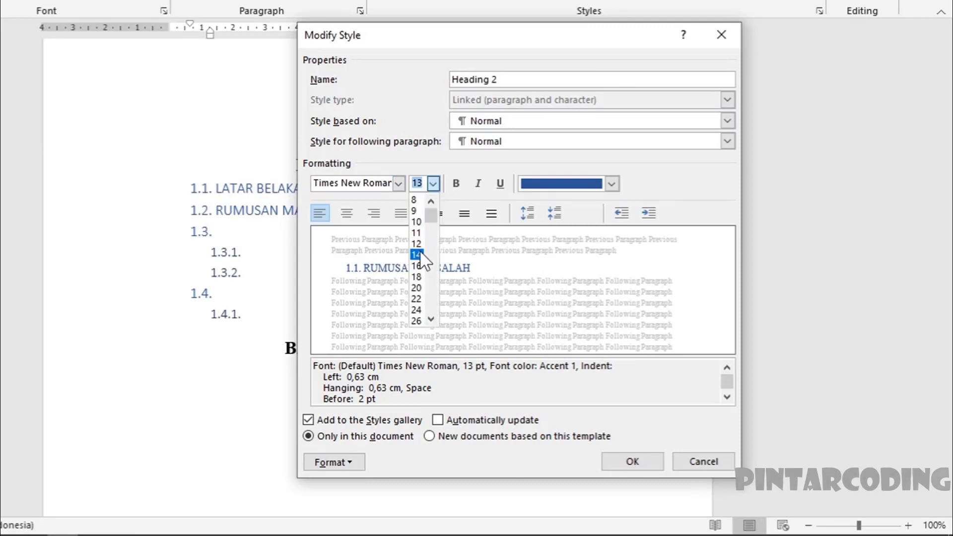
{"action": "left_click", "coordinate": [417, 255]}
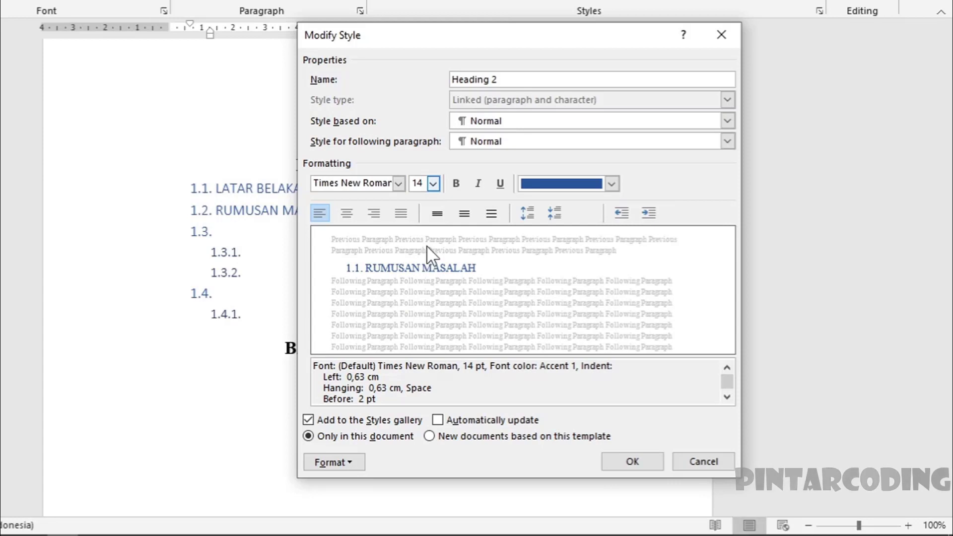
{"action": "left_click", "coordinate": [459, 185]}
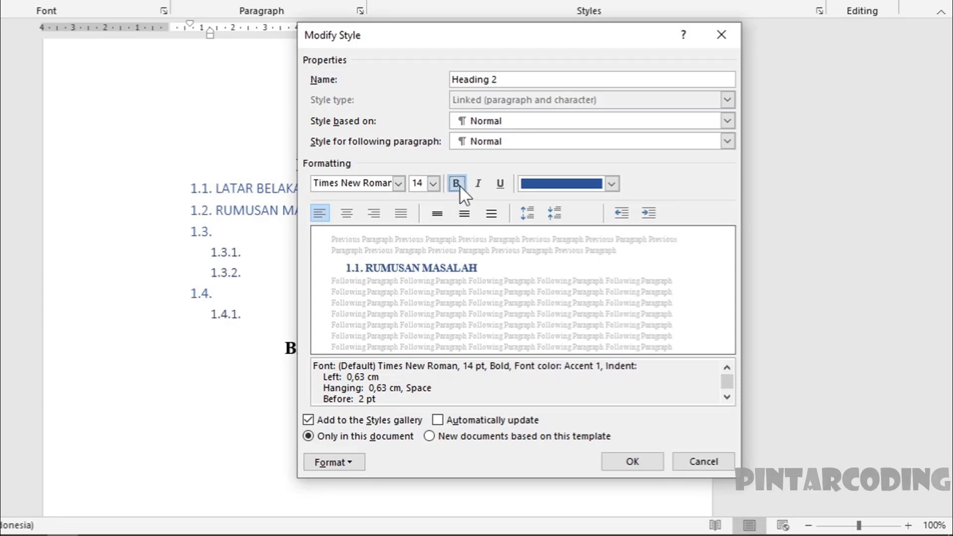
{"action": "left_click", "coordinate": [612, 184]}
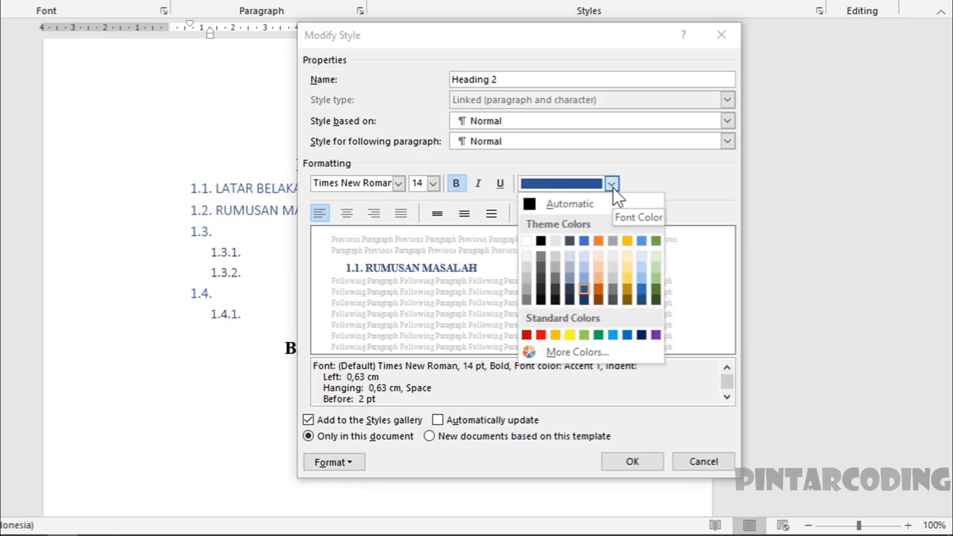
{"action": "left_click", "coordinate": [541, 240]}
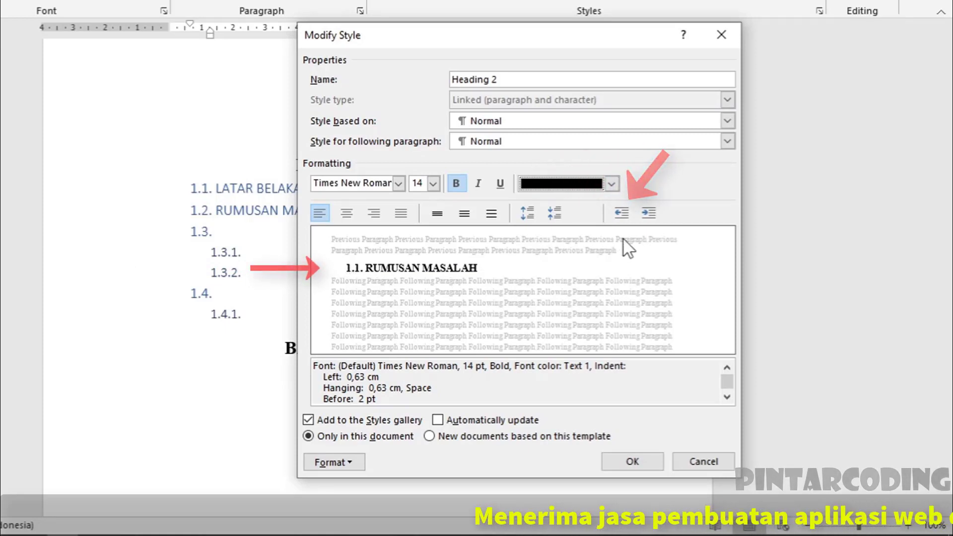
{"action": "left_click", "coordinate": [623, 214]}
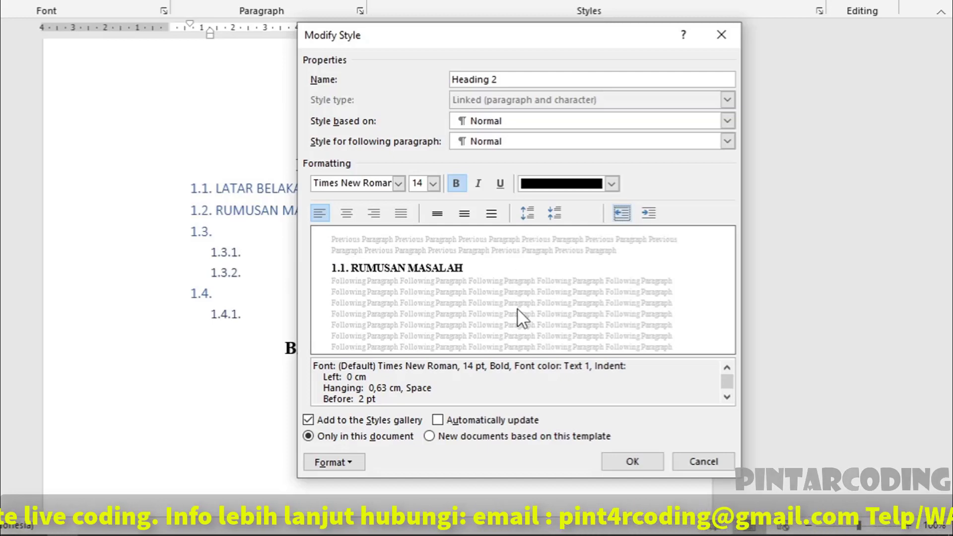
{"action": "left_click", "coordinate": [637, 455]}
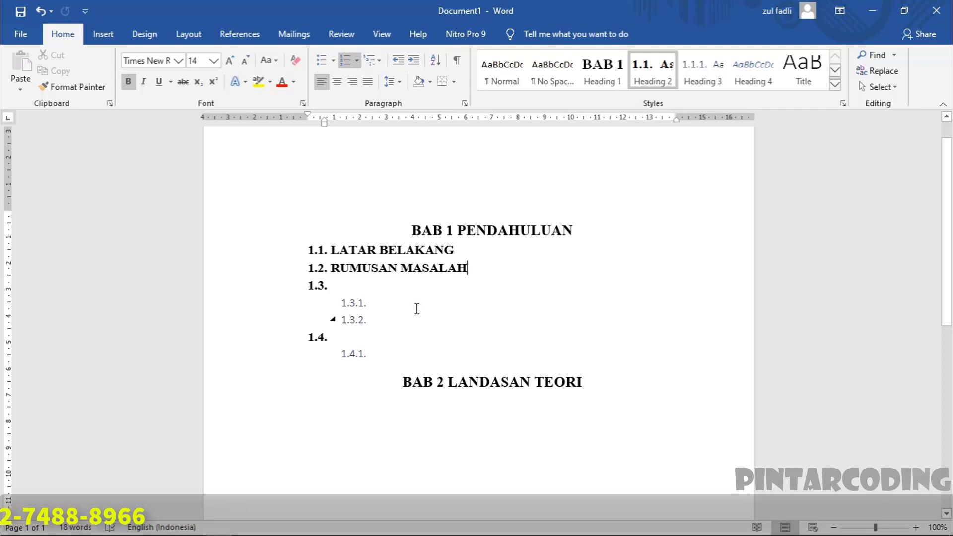
Step: Modify Heading 3 to Times New Roman bold black, keeping its 1,27 cm indent
{"action": "left_click", "coordinate": [371, 305]}
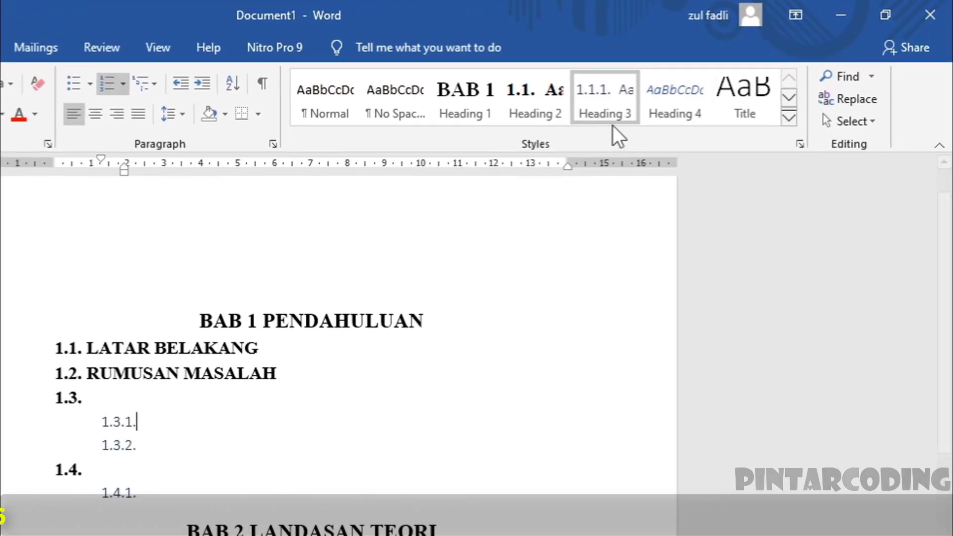
{"action": "right_click", "coordinate": [614, 108]}
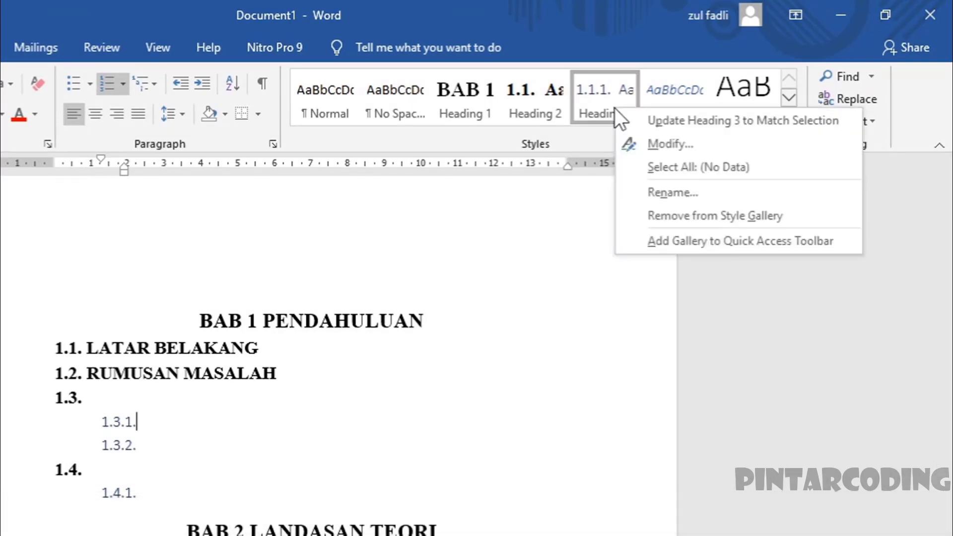
{"action": "left_click", "coordinate": [651, 145]}
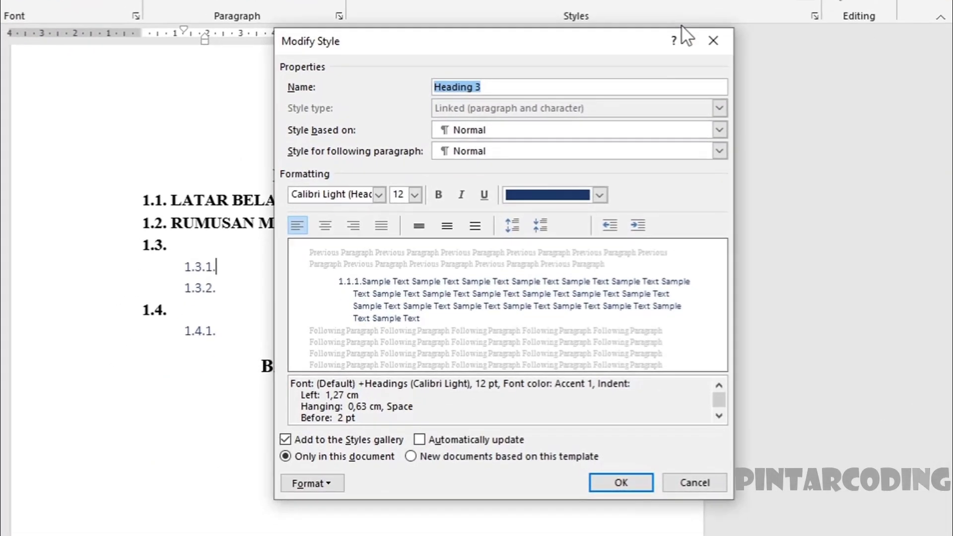
{"action": "left_click", "coordinate": [382, 194]}
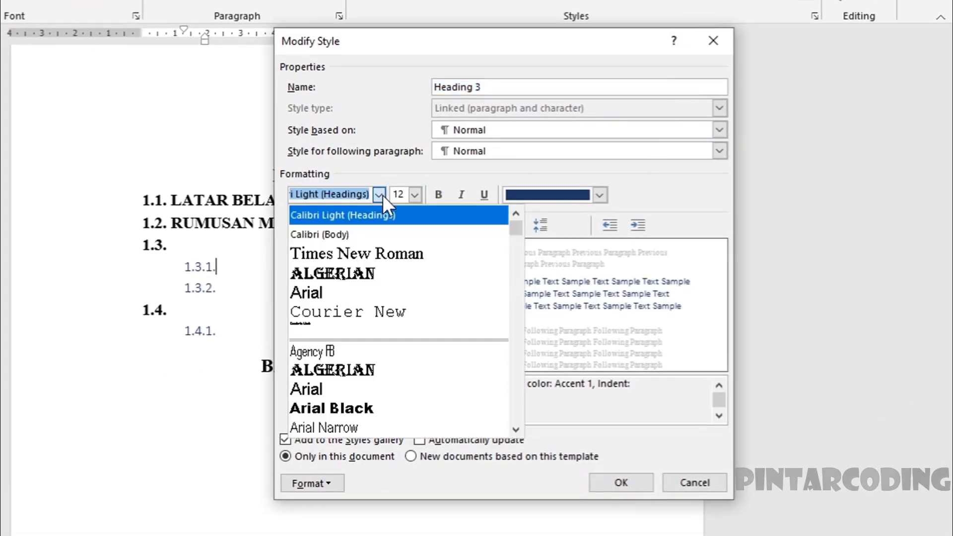
{"action": "left_click", "coordinate": [378, 252]}
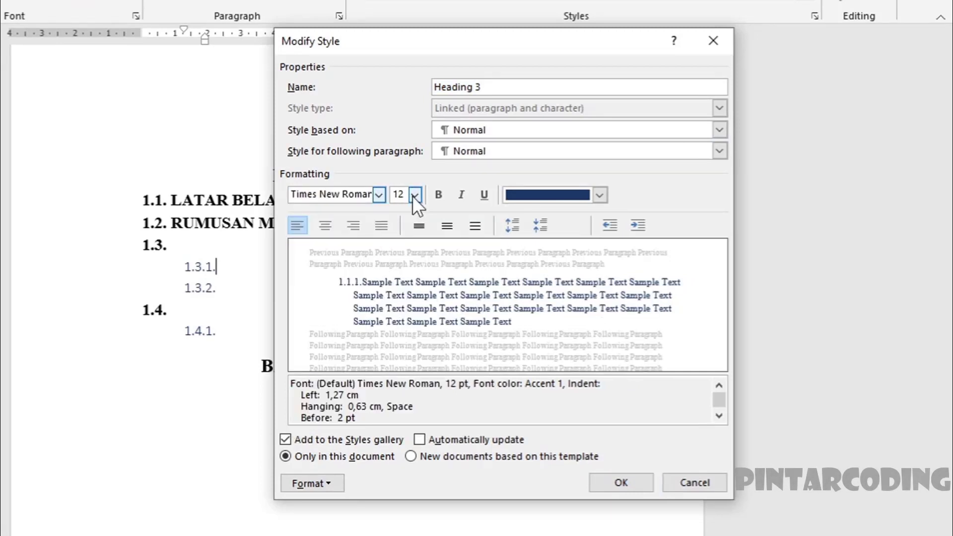
{"action": "left_click", "coordinate": [439, 198]}
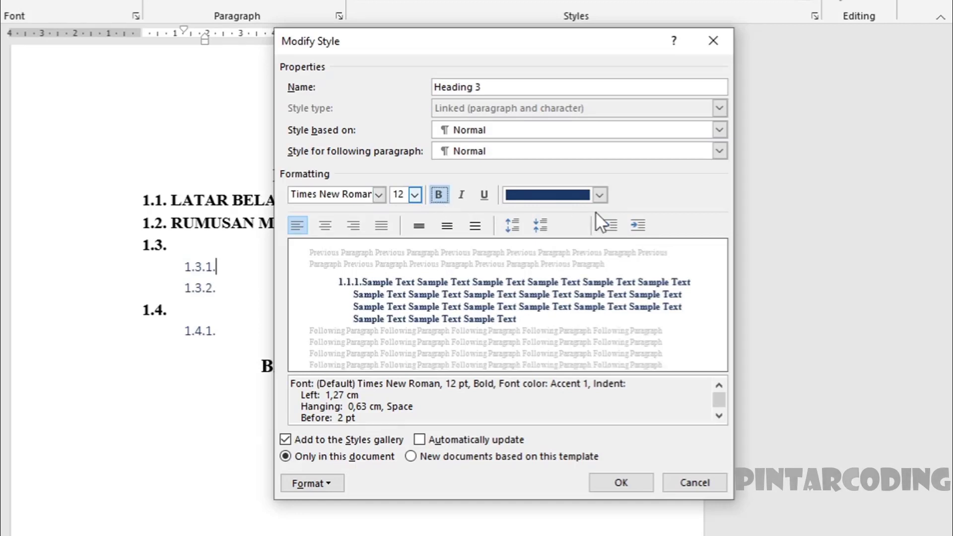
{"action": "left_click", "coordinate": [600, 195]}
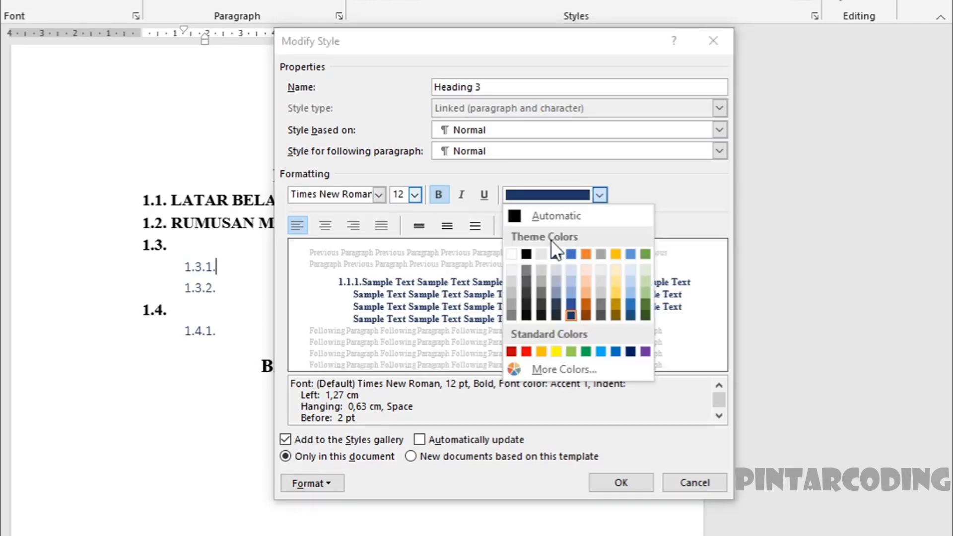
{"action": "left_click", "coordinate": [526, 254]}
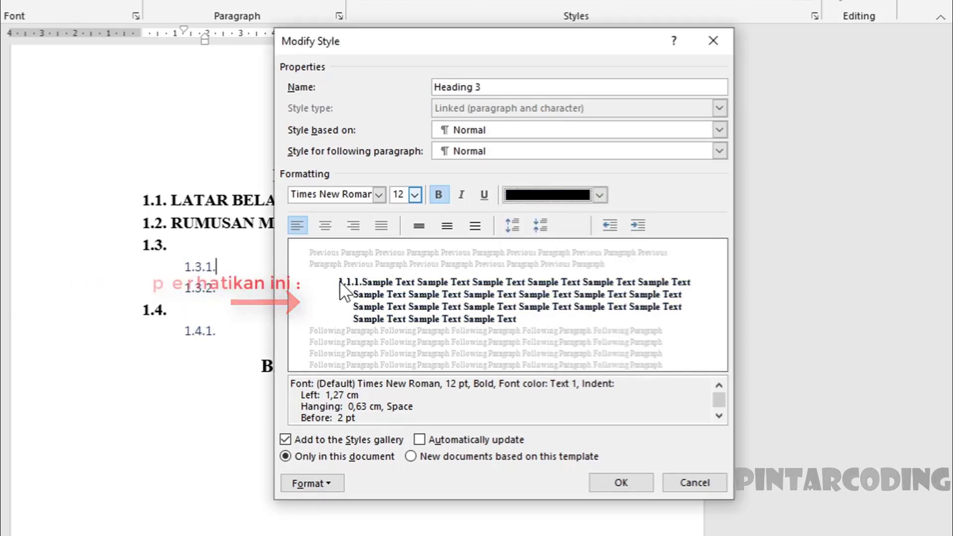
{"action": "left_click", "coordinate": [608, 226]}
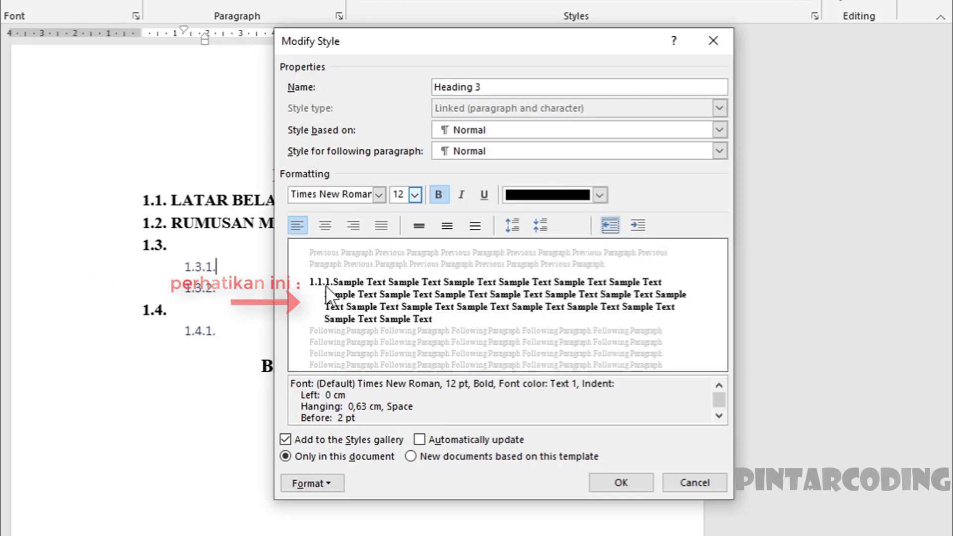
{"action": "left_click", "coordinate": [638, 225]}
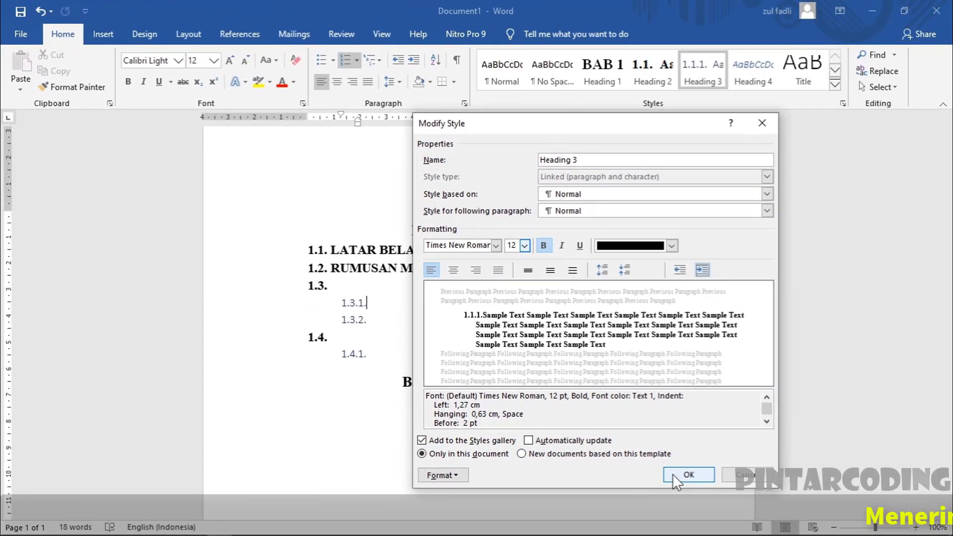
{"action": "left_click", "coordinate": [689, 474]}
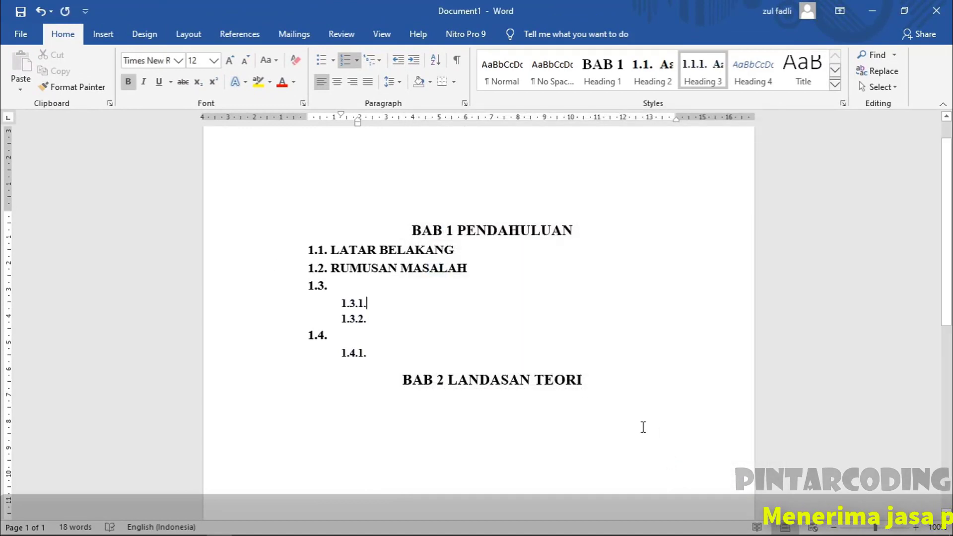
{"action": "mouse_move", "coordinate": [365, 319]}
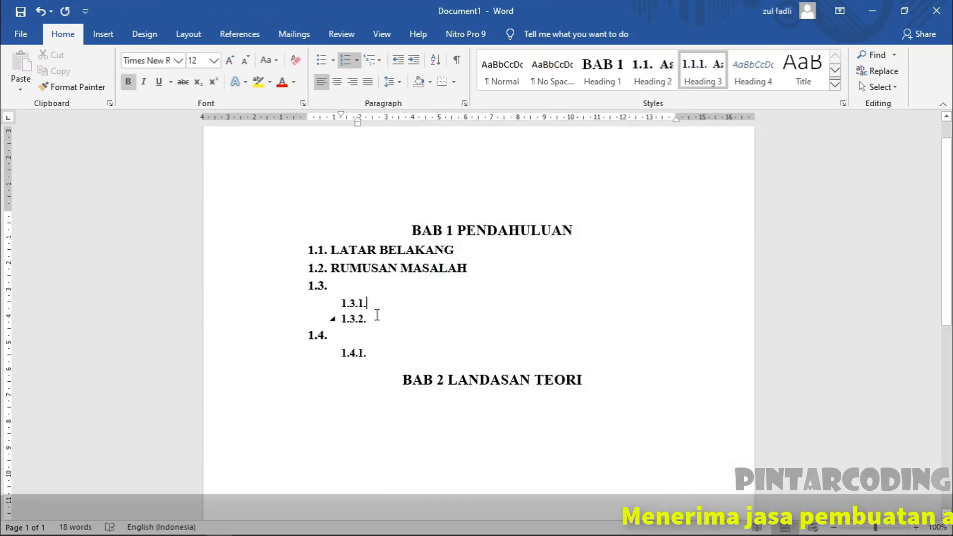
Step: Title subheading 1.3. 'MANFAAT DAN TUJUAN' and sub-subheading 1.3.1. 'MANFAAT'
{"action": "left_click", "coordinate": [419, 285]}
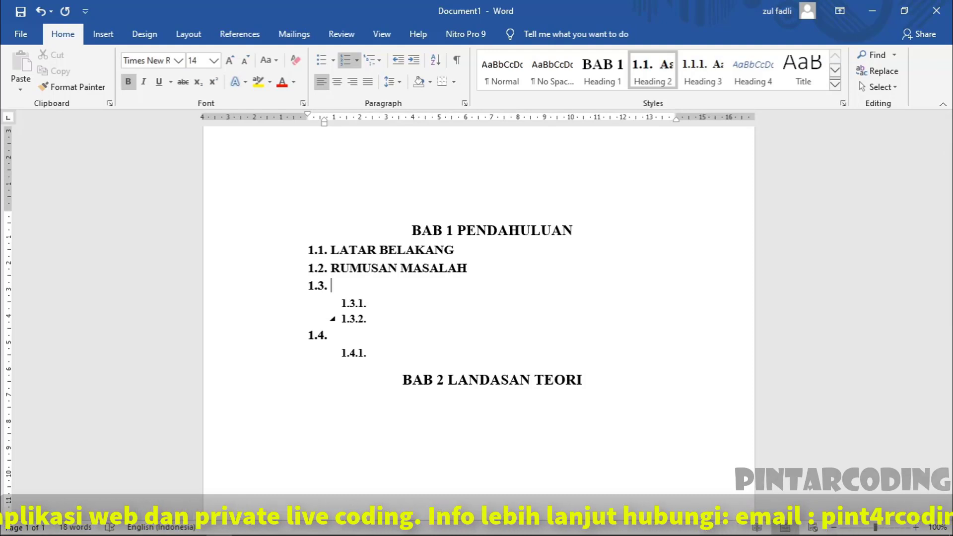
{"action": "type", "text": "MANFAAT "}
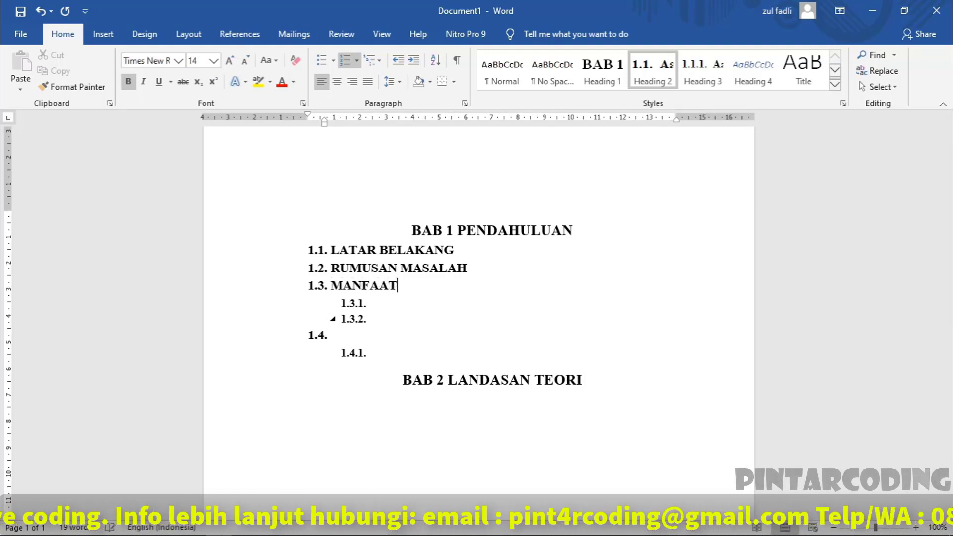
{"action": "type", "text": "DAN TU"}
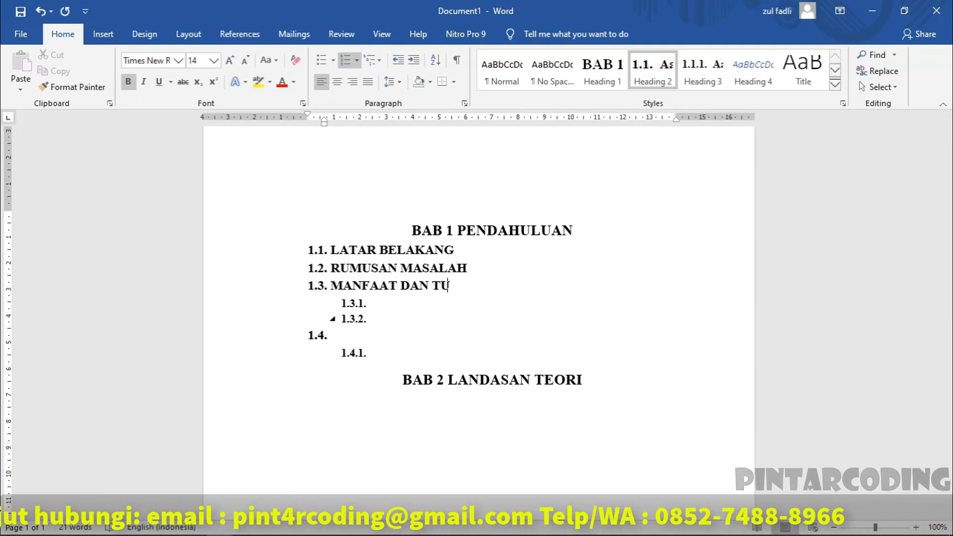
{"action": "type", "text": "JUAN"}
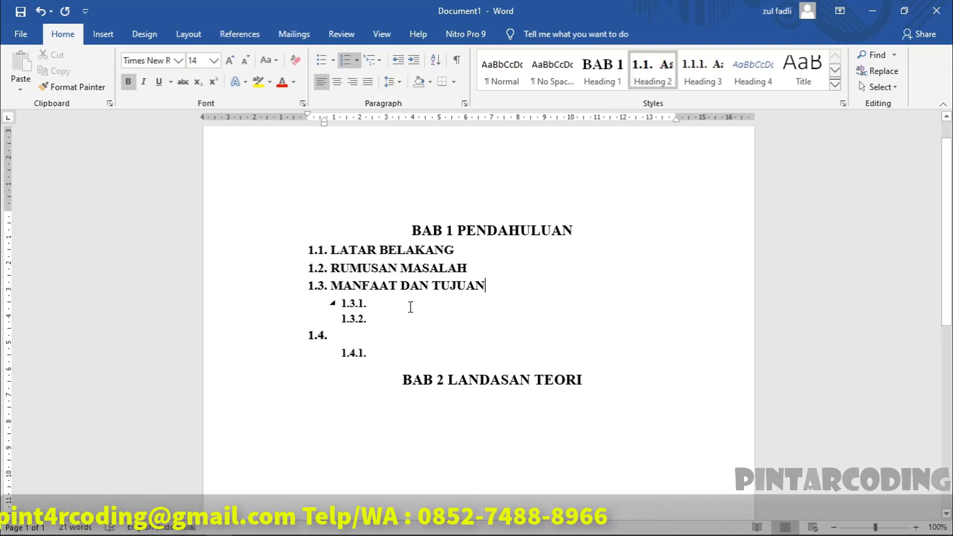
{"action": "left_click", "coordinate": [411, 304]}
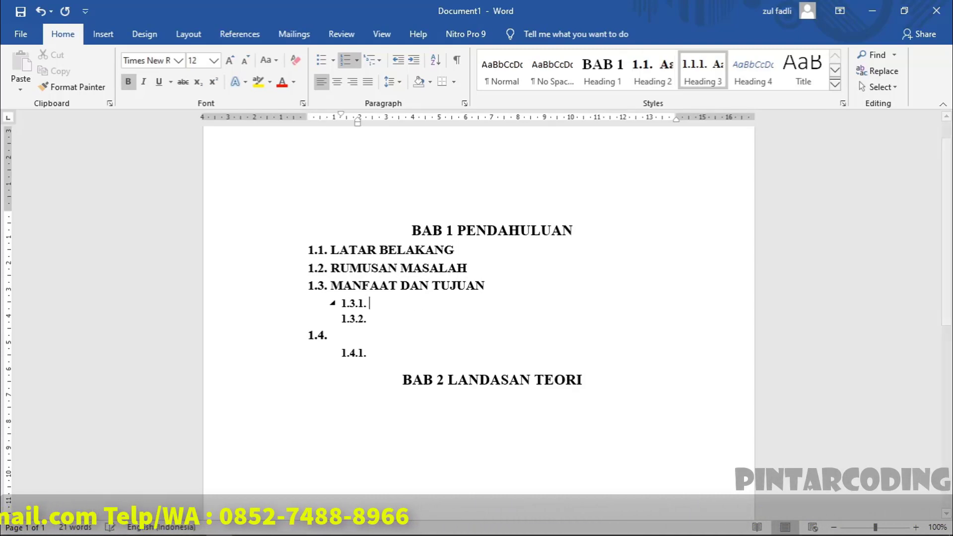
{"action": "type", "text": "MANFA"}
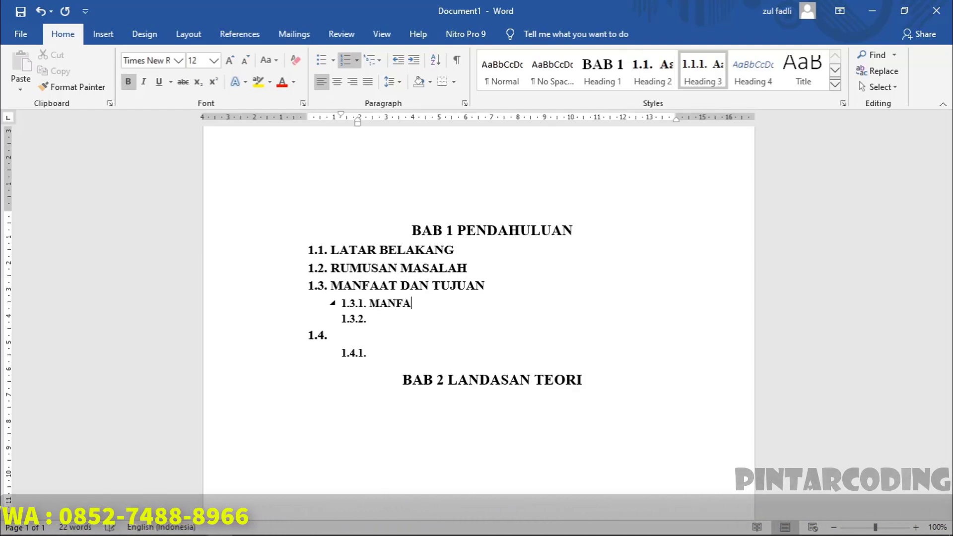
{"action": "type", "text": "AT"}
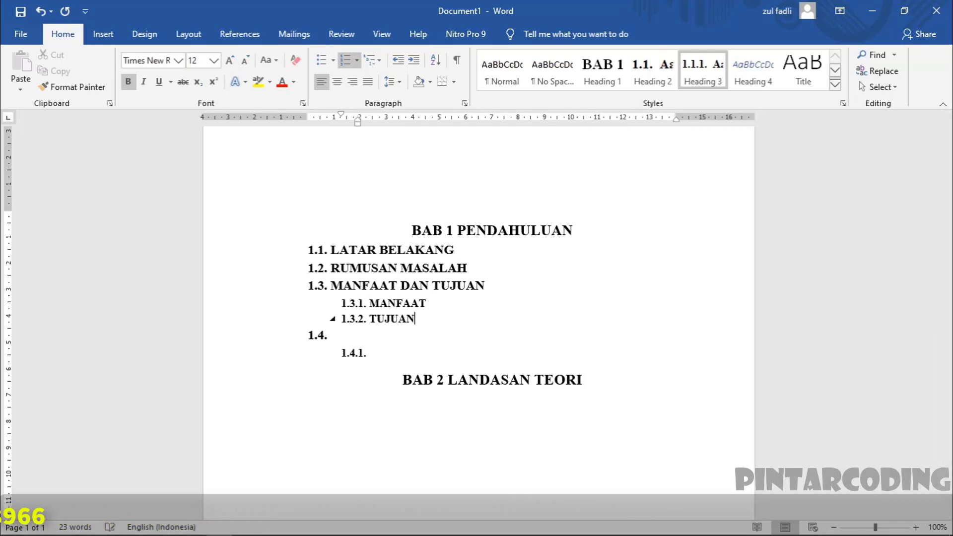
{"action": "mouse_move", "coordinate": [354, 353]}
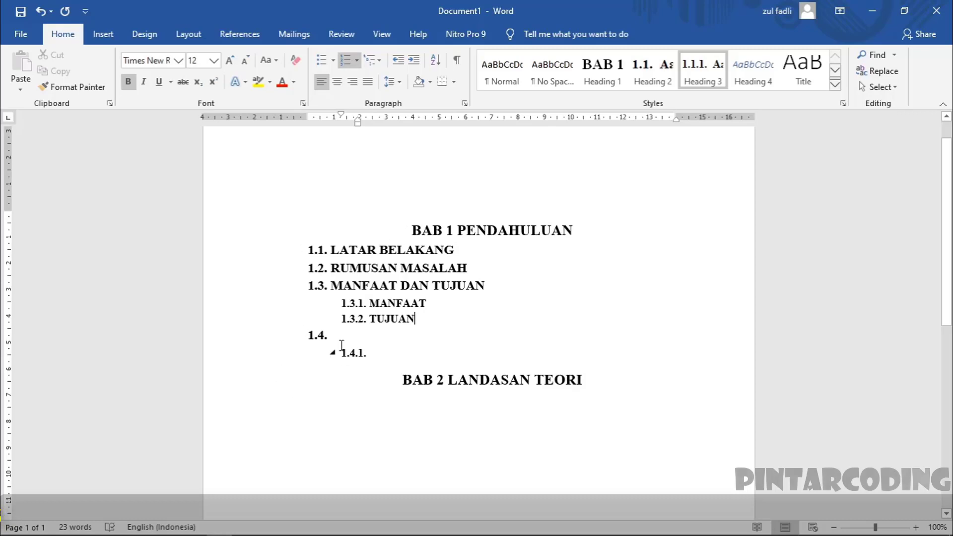
Step: Add an empty 1.4.2. sub-subheading and a blank plain line before BAB 2
{"action": "left_click", "coordinate": [444, 380]}
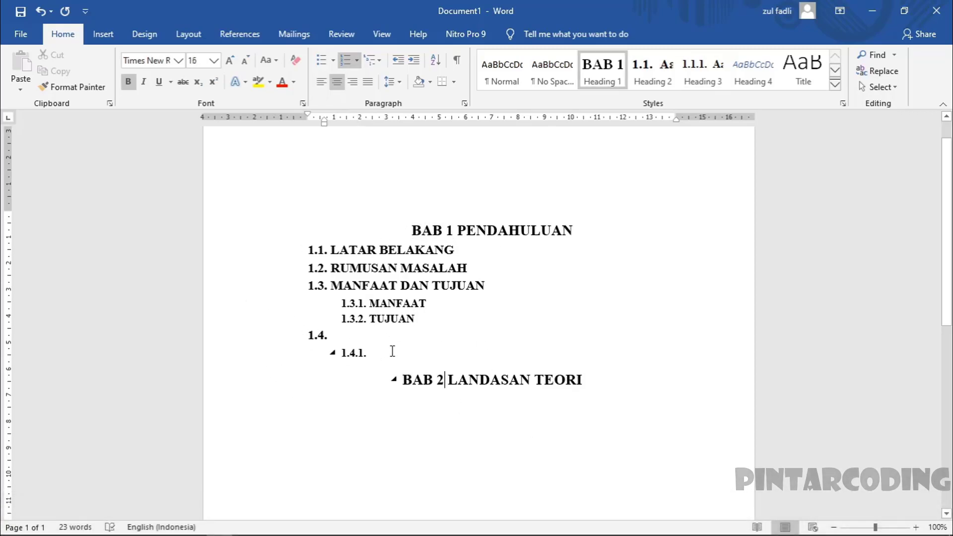
{"action": "left_click", "coordinate": [389, 355]}
{"action": "key", "text": "Return"}
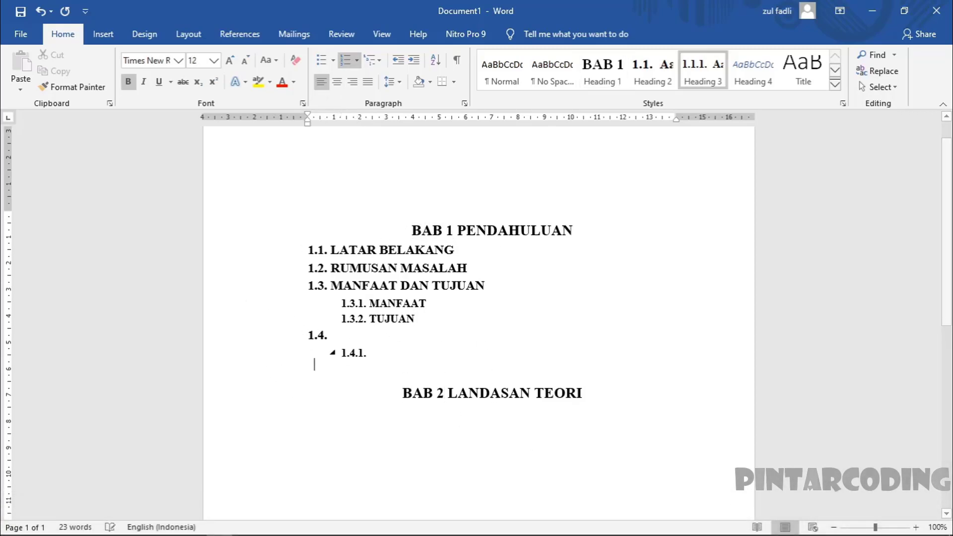
{"action": "left_click", "coordinate": [716, 81]}
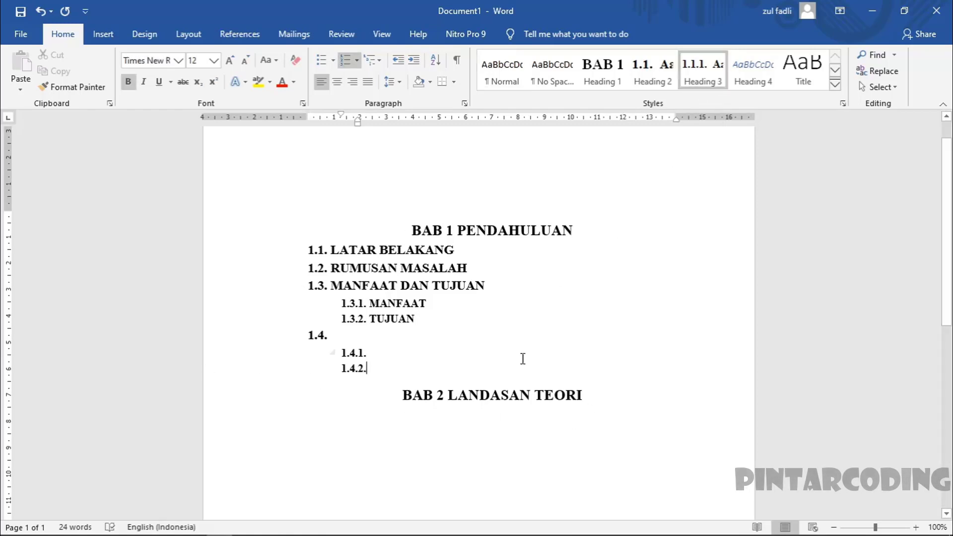
{"action": "left_click", "coordinate": [610, 400]}
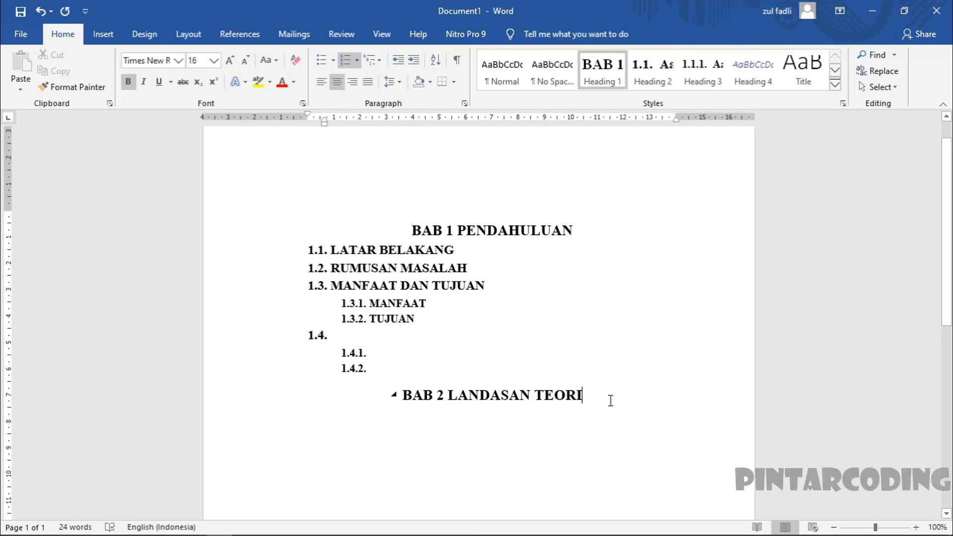
{"action": "left_click", "coordinate": [469, 374]}
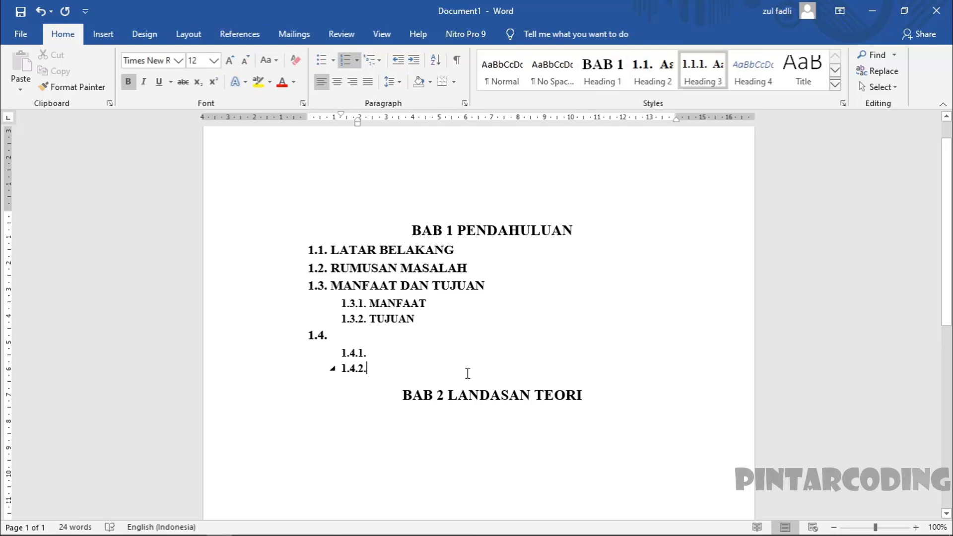
{"action": "key", "text": "Return"}
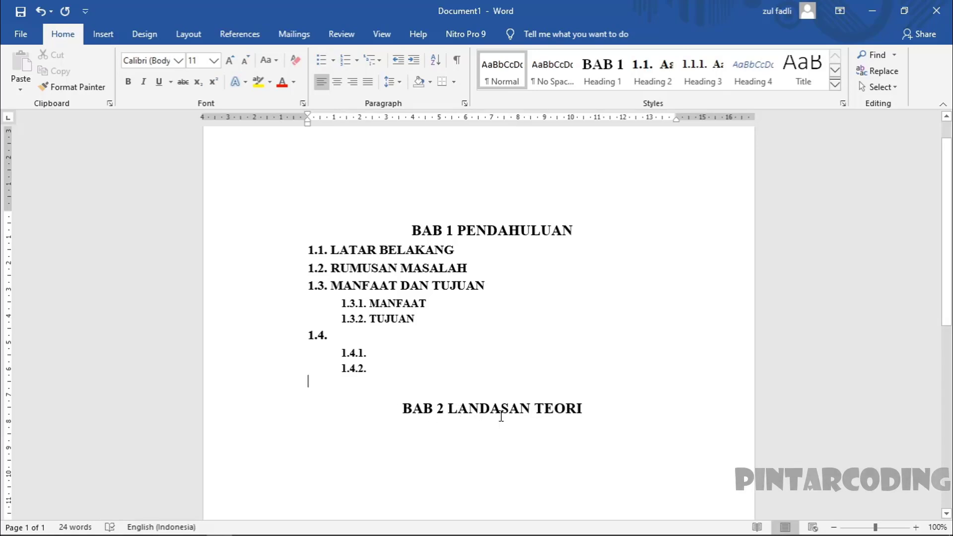
Step: Insert a page break before BAB 2 and delete the stray blank line above it
{"action": "left_click", "coordinate": [191, 35]}
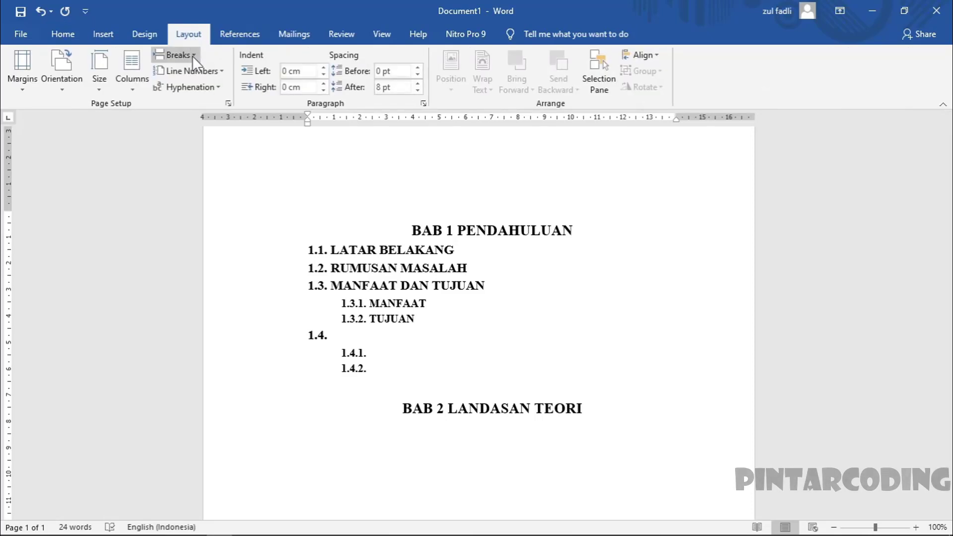
{"action": "left_click", "coordinate": [192, 55]}
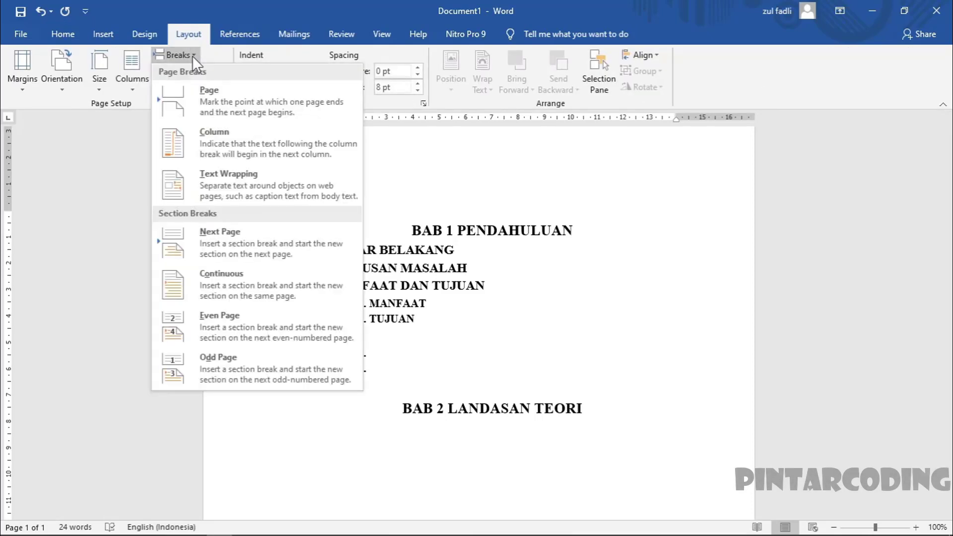
{"action": "left_click", "coordinate": [224, 105]}
{"action": "scroll", "coordinate": [496, 387], "scroll_direction": "down", "scroll_amount": 2}
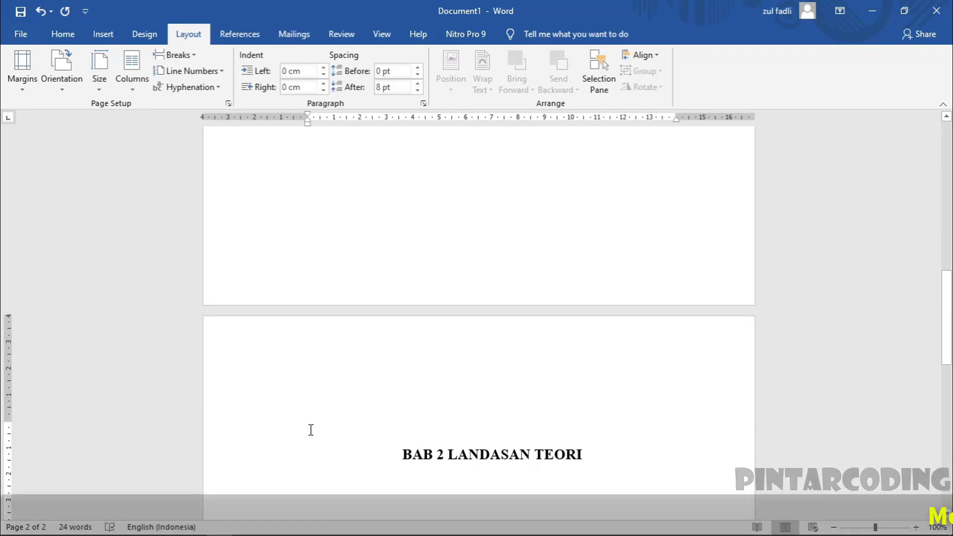
{"action": "right_click", "coordinate": [389, 437]}
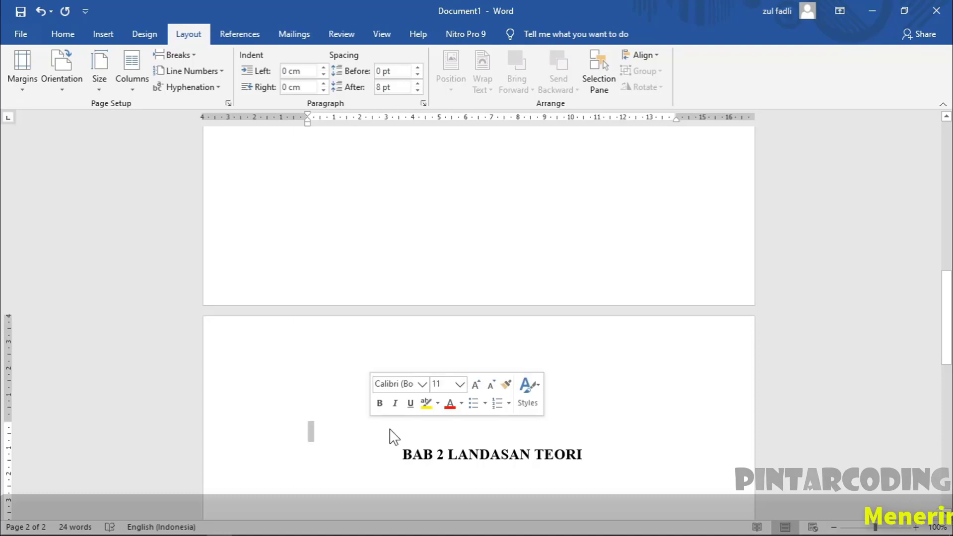
{"action": "key", "text": "BackSpace"}
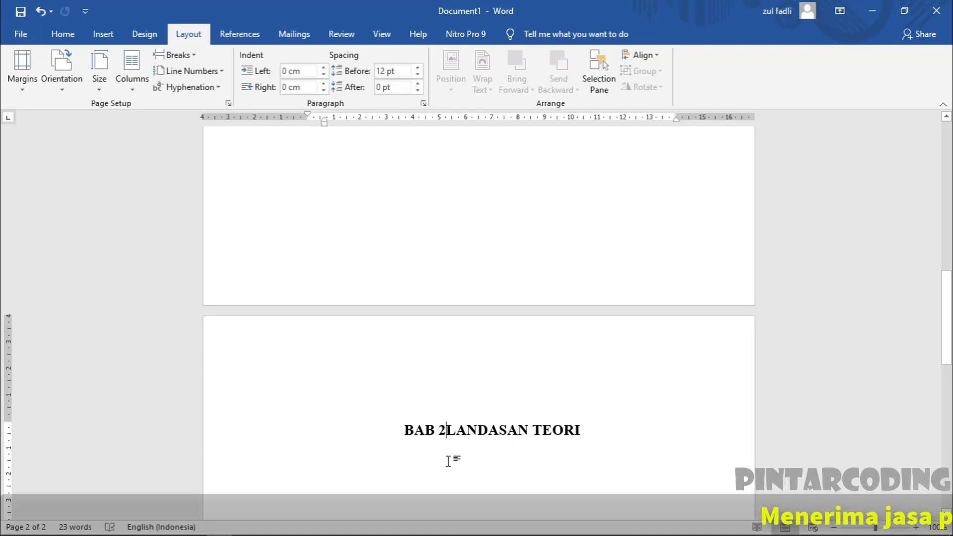
Step: Add an empty line beneath the BAB 2 LANDASAN TEORI heading
{"action": "left_click", "coordinate": [489, 433]}
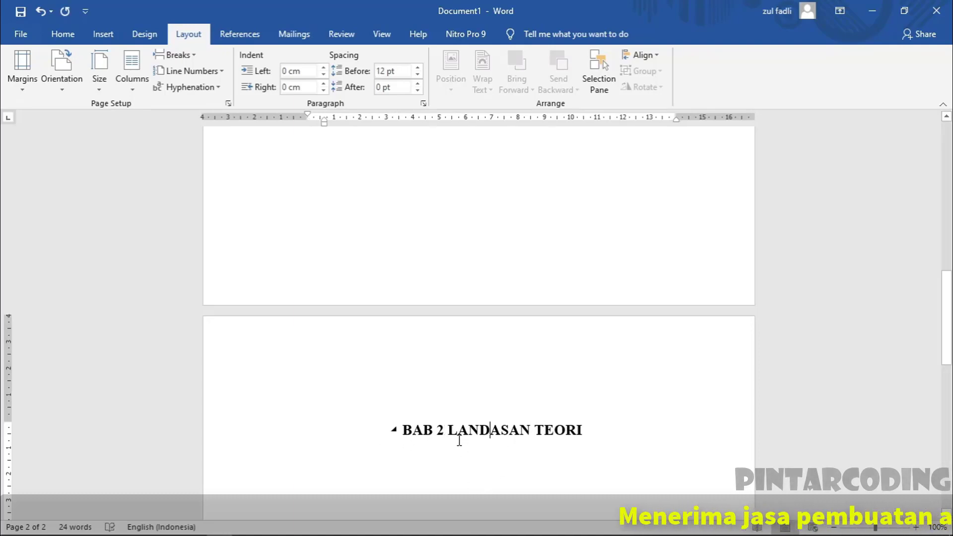
{"action": "scroll", "coordinate": [459, 440], "scroll_direction": "up", "scroll_amount": 3}
{"action": "scroll", "coordinate": [507, 464], "scroll_direction": "up", "scroll_amount": 6}
{"action": "scroll", "coordinate": [456, 330], "scroll_direction": "up", "scroll_amount": 2}
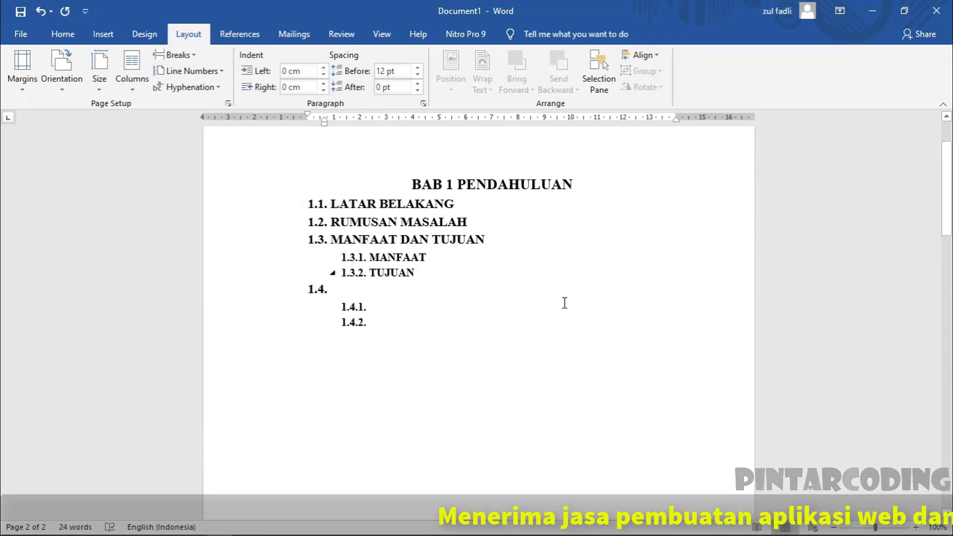
{"action": "scroll", "coordinate": [565, 303], "scroll_direction": "down", "scroll_amount": 3}
{"action": "scroll", "coordinate": [560, 415], "scroll_direction": "down", "scroll_amount": 8}
{"action": "left_click", "coordinate": [582, 396]}
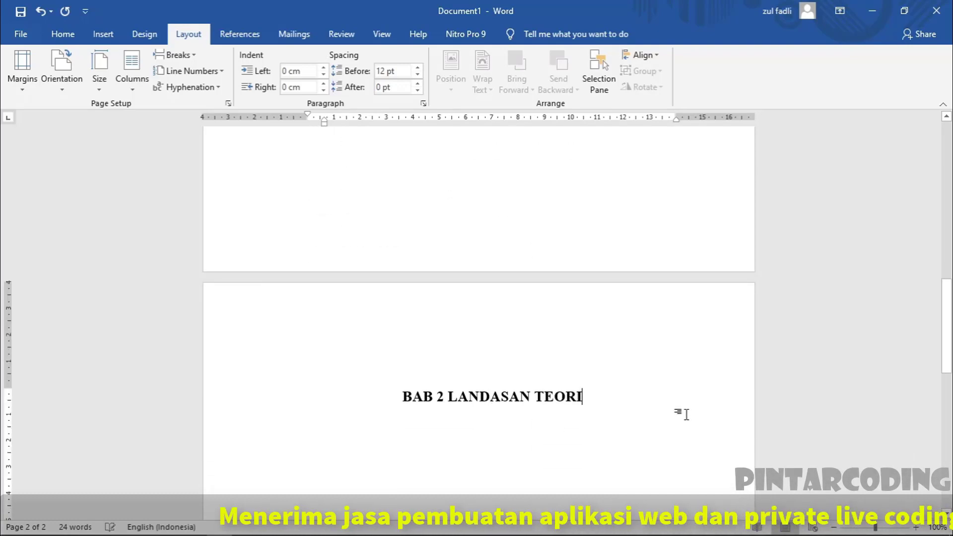
{"action": "key", "text": "Return"}
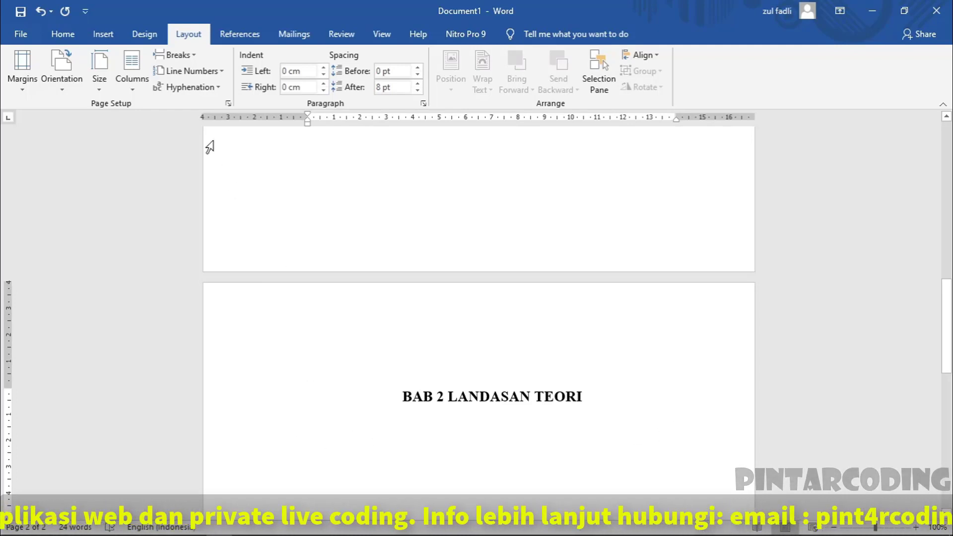
{"action": "left_click", "coordinate": [64, 35]}
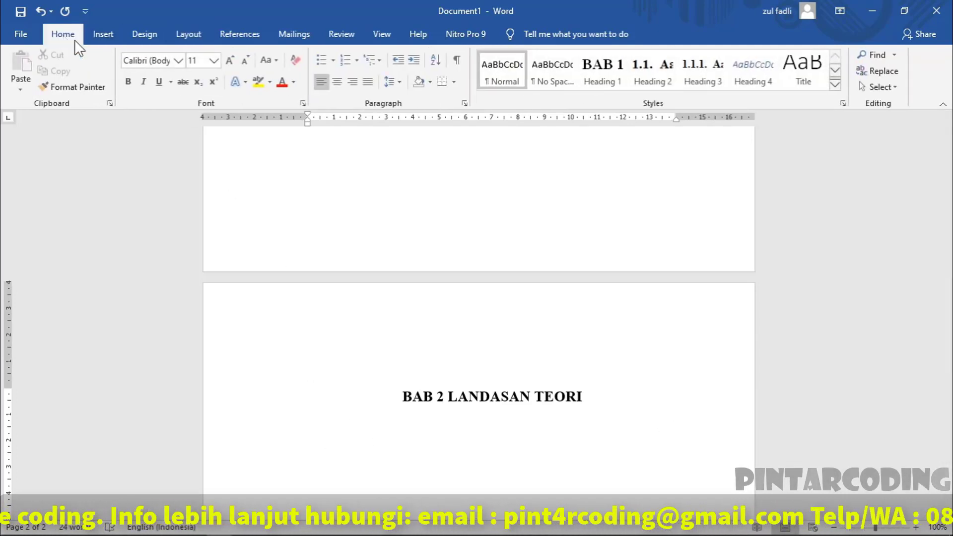
Step: Under BAB 2, add Heading 2 lines 2.1. and 2.2., then Heading 3 lines 2.2.1. and 2.2.2
{"action": "left_click", "coordinate": [668, 77]}
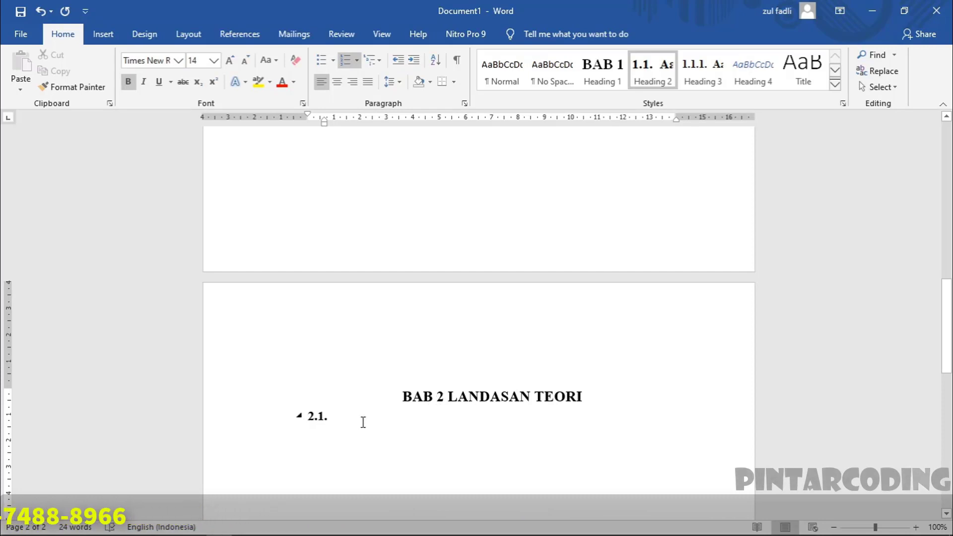
{"action": "key", "text": "Return"}
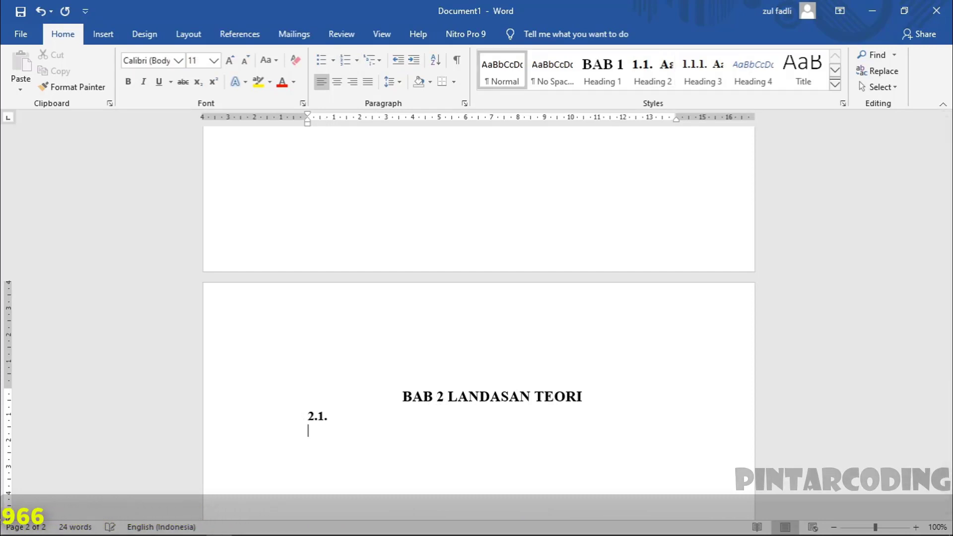
{"action": "left_click", "coordinate": [603, 72]}
{"action": "left_click", "coordinate": [652, 75]}
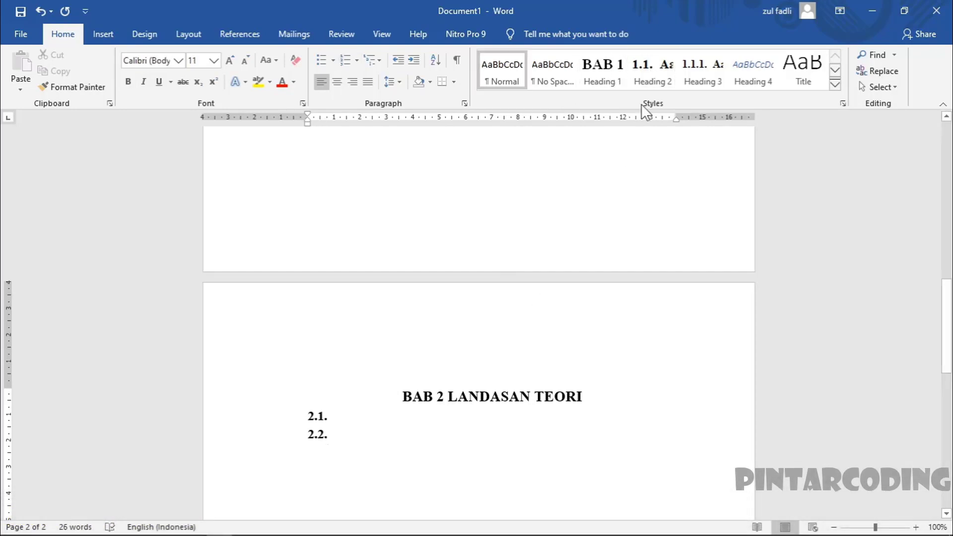
{"action": "key", "text": "Return"}
{"action": "left_click", "coordinate": [703, 83]}
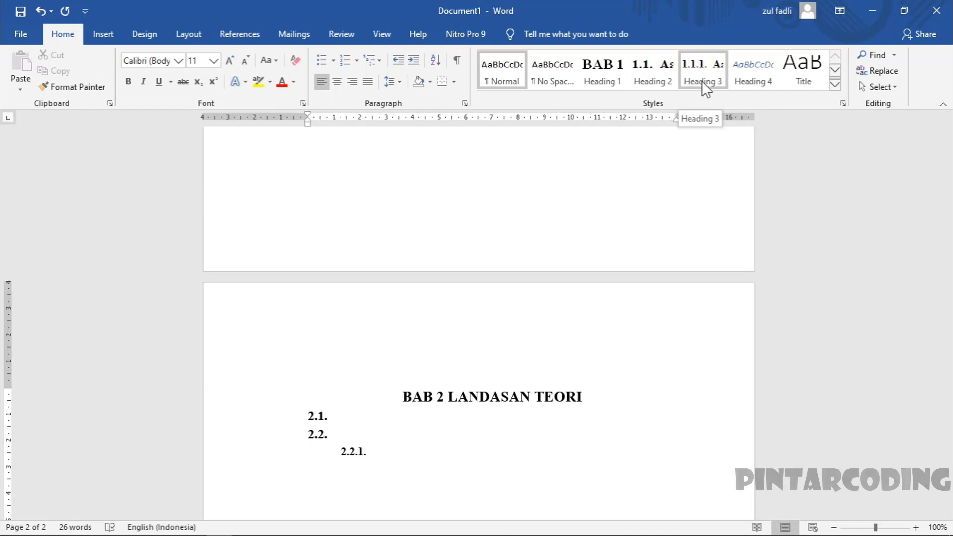
{"action": "key", "text": "Return"}
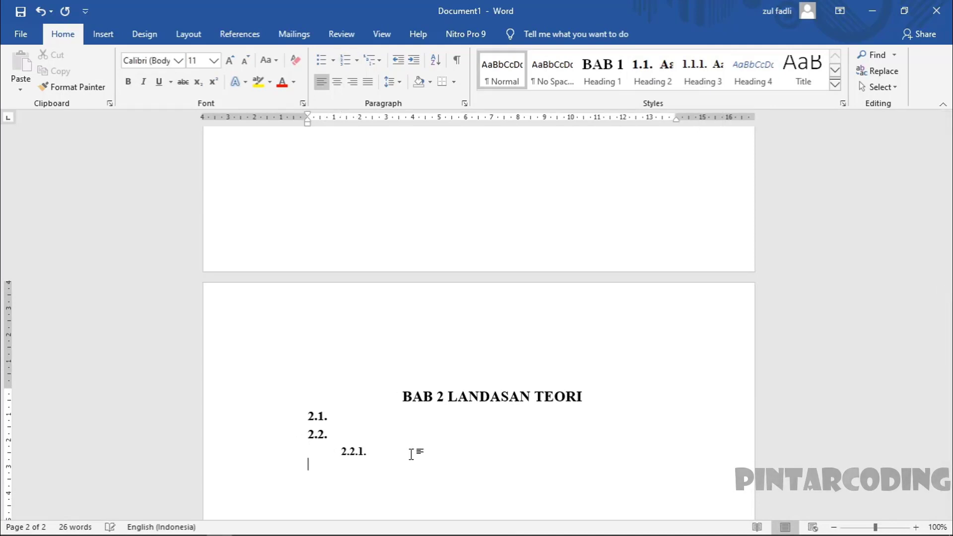
{"action": "left_click", "coordinate": [702, 88]}
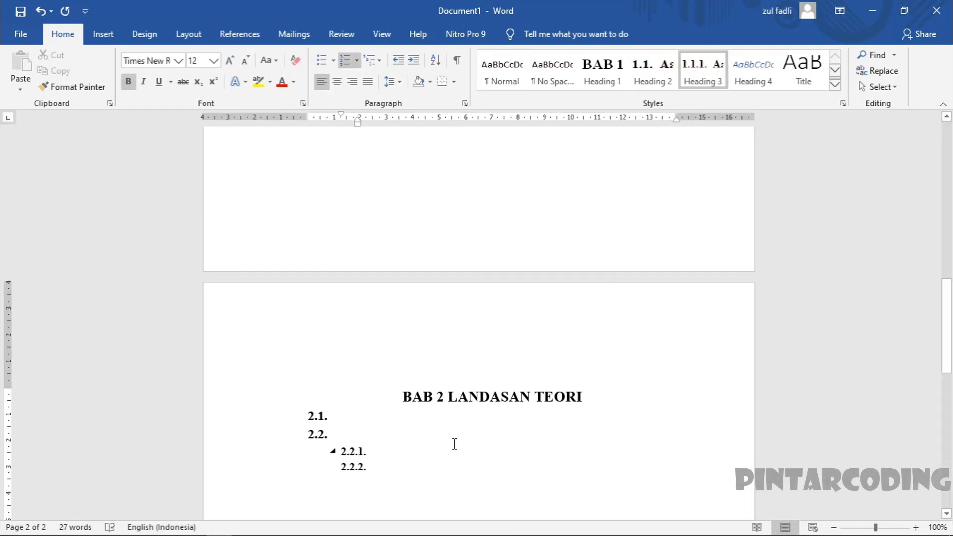
Step: Scroll through pages 1 and 2 to review the BAB 1 and BAB 2 outlines, ending at page 1's top
{"action": "scroll", "coordinate": [455, 482], "scroll_direction": "up", "scroll_amount": 10}
{"action": "scroll", "coordinate": [455, 481], "scroll_direction": "up", "scroll_amount": 2}
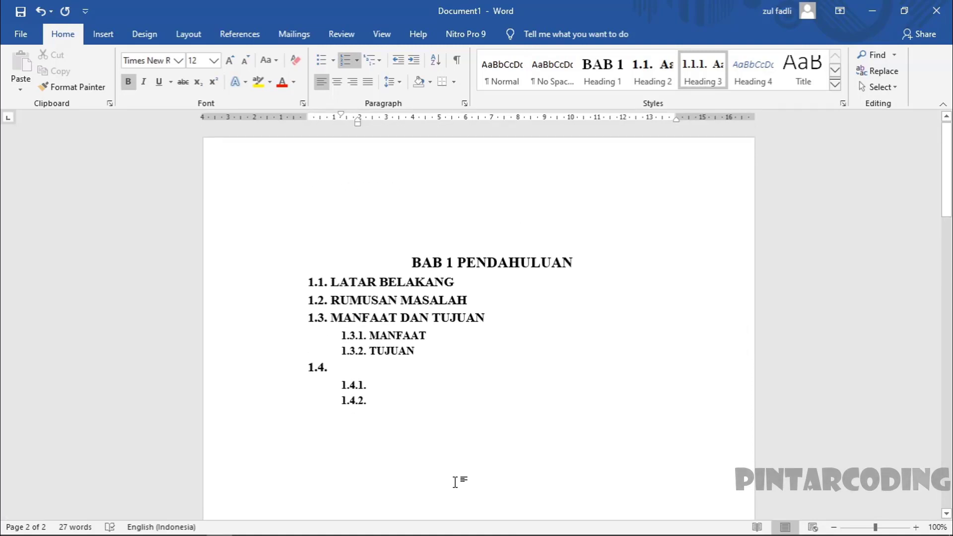
{"action": "scroll", "coordinate": [443, 454], "scroll_direction": "down", "scroll_amount": 4}
{"action": "scroll", "coordinate": [443, 453], "scroll_direction": "down", "scroll_amount": 3}
{"action": "scroll", "coordinate": [447, 456], "scroll_direction": "down", "scroll_amount": 4}
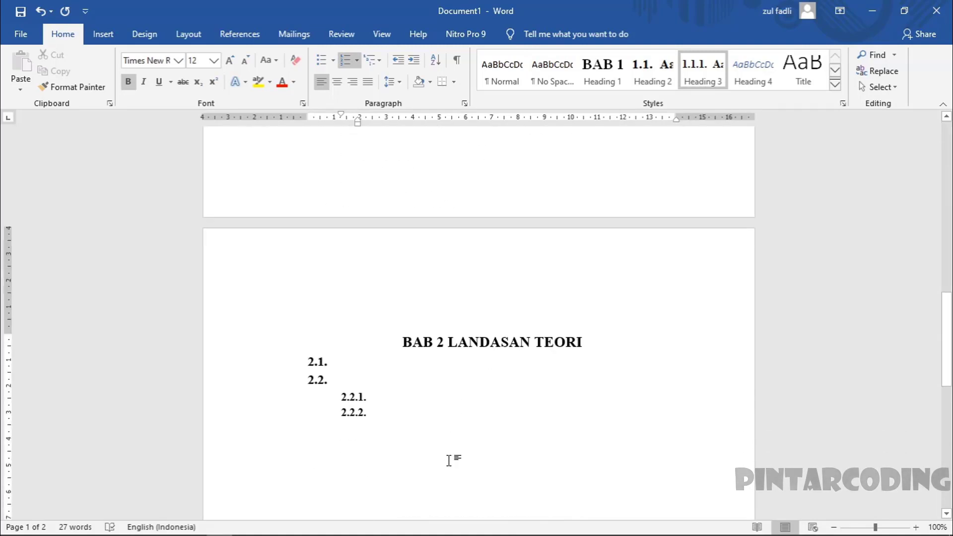
{"action": "scroll", "coordinate": [443, 465], "scroll_direction": "up", "scroll_amount": 3}
{"action": "scroll", "coordinate": [447, 460], "scroll_direction": "up", "scroll_amount": 8}
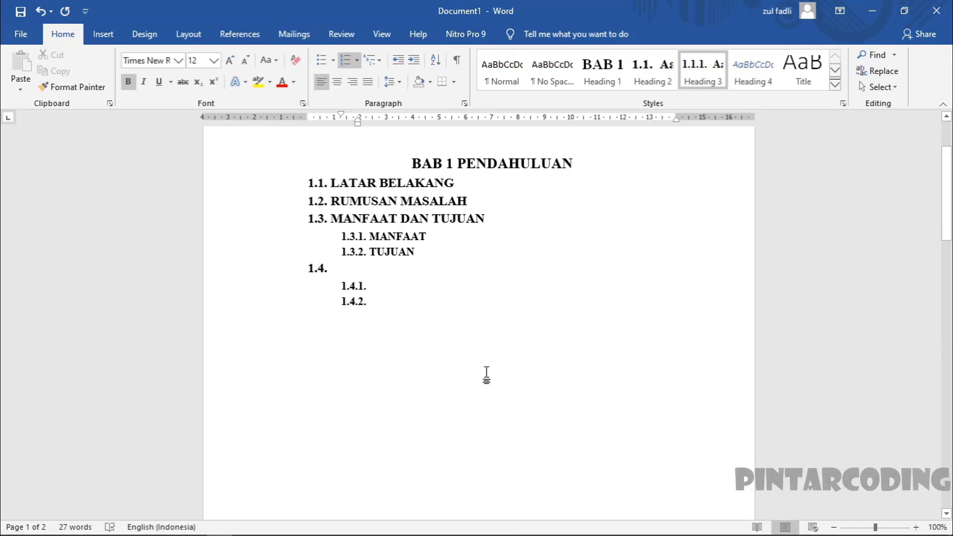
{"action": "scroll", "coordinate": [486, 374], "scroll_direction": "up", "scroll_amount": 2}
{"action": "scroll", "coordinate": [487, 373], "scroll_direction": "down", "scroll_amount": 3}
{"action": "scroll", "coordinate": [488, 379], "scroll_direction": "down", "scroll_amount": 6}
{"action": "scroll", "coordinate": [491, 384], "scroll_direction": "down", "scroll_amount": 2}
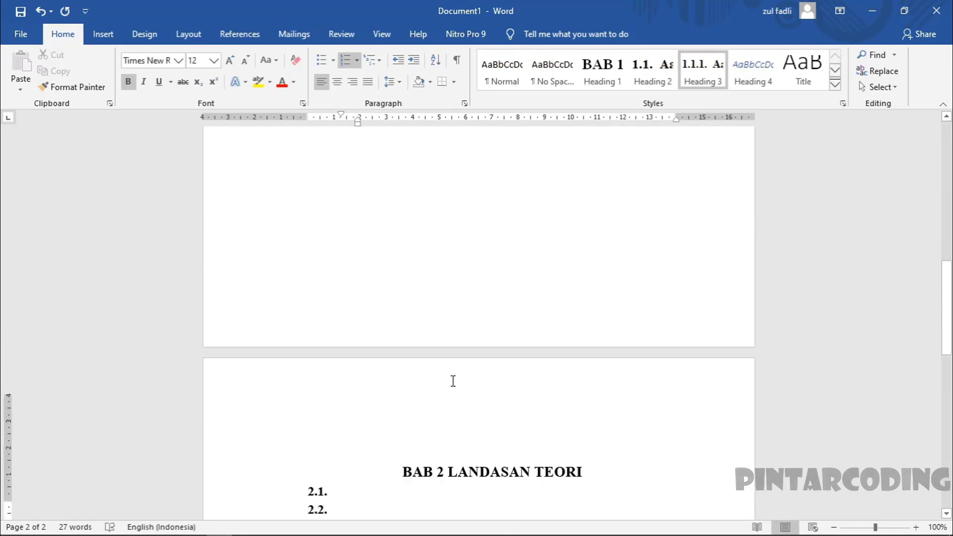
{"action": "scroll", "coordinate": [452, 381], "scroll_direction": "up", "scroll_amount": 1}
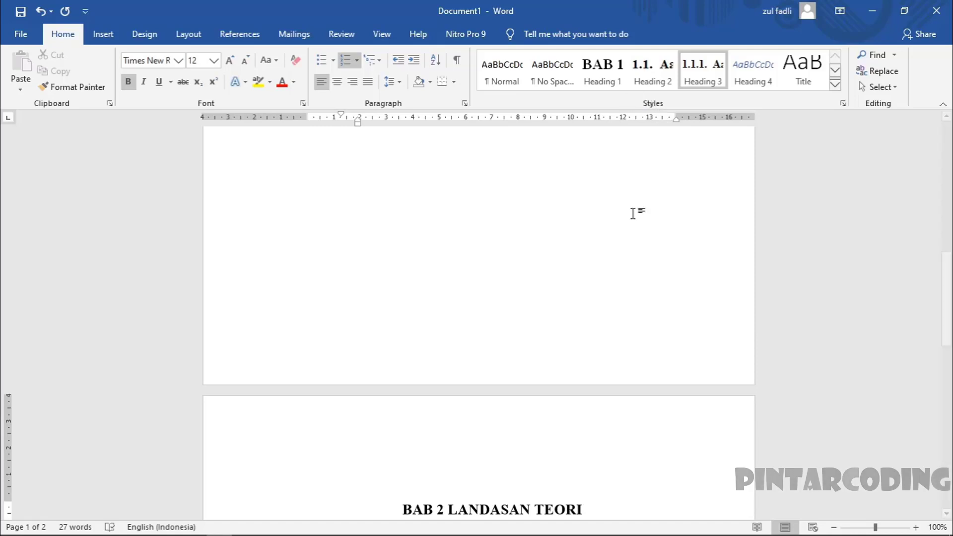
{"action": "scroll", "coordinate": [590, 283], "scroll_direction": "up", "scroll_amount": 4}
{"action": "scroll", "coordinate": [555, 374], "scroll_direction": "up", "scroll_amount": 2}
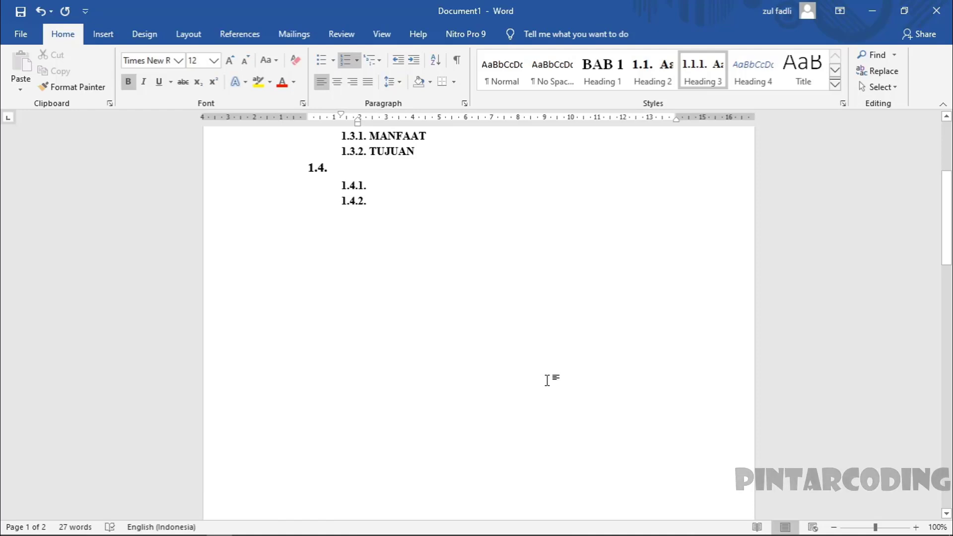
{"action": "scroll", "coordinate": [548, 380], "scroll_direction": "up", "scroll_amount": 3}
{"action": "scroll", "coordinate": [542, 378], "scroll_direction": "up", "scroll_amount": 1}
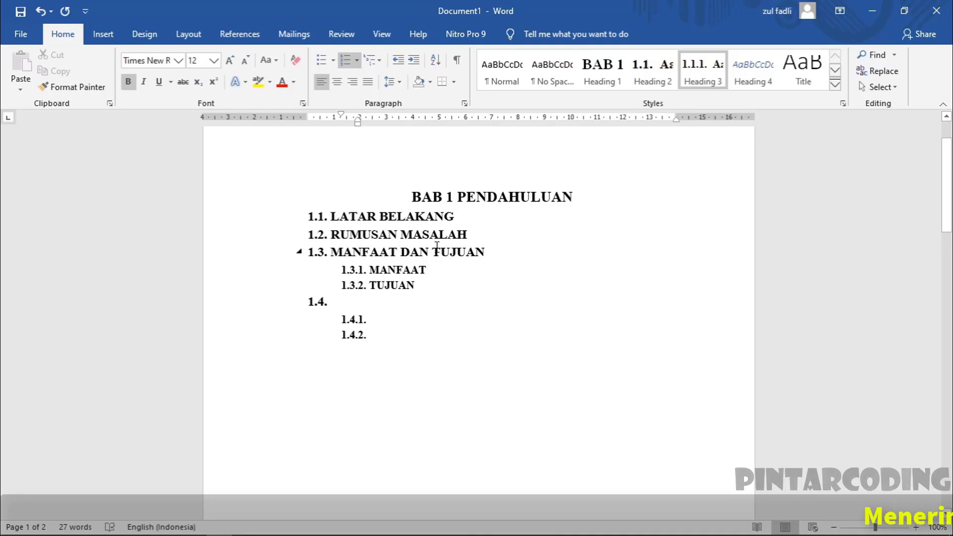
Step: Show the heading Navigation pane and put the cursor on the empty line above BAB 1 PENDAHULUAN
{"action": "left_click", "coordinate": [383, 35]}
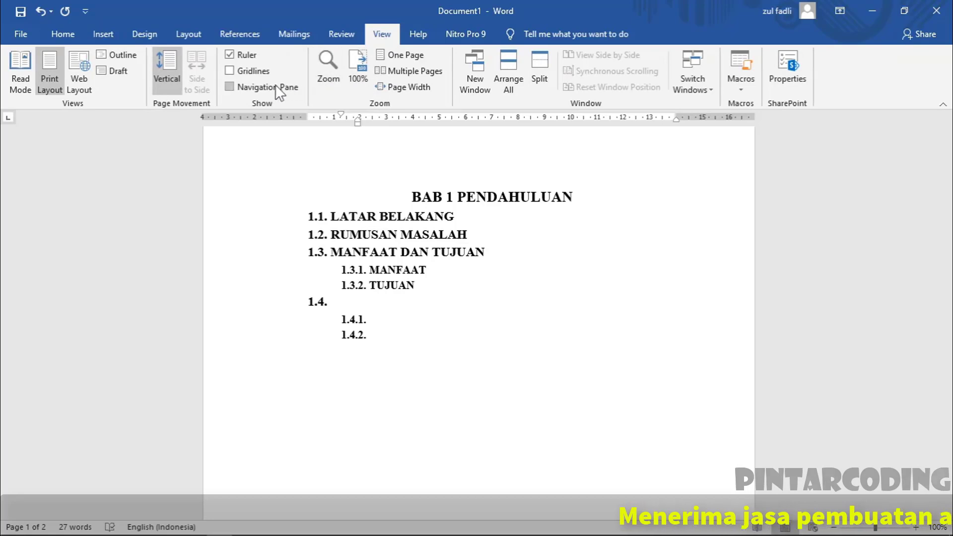
{"action": "left_click", "coordinate": [229, 86]}
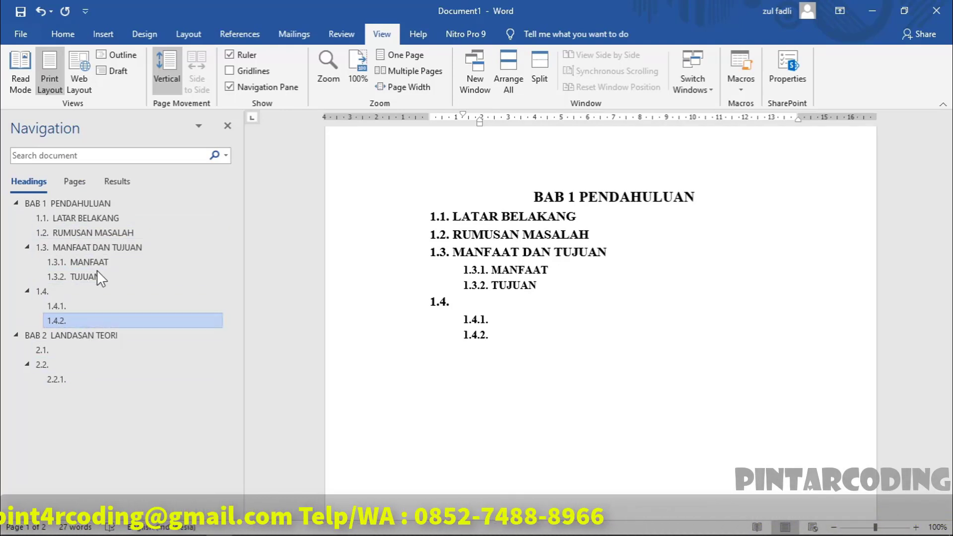
{"action": "scroll", "coordinate": [506, 286], "scroll_direction": "up", "scroll_amount": 2}
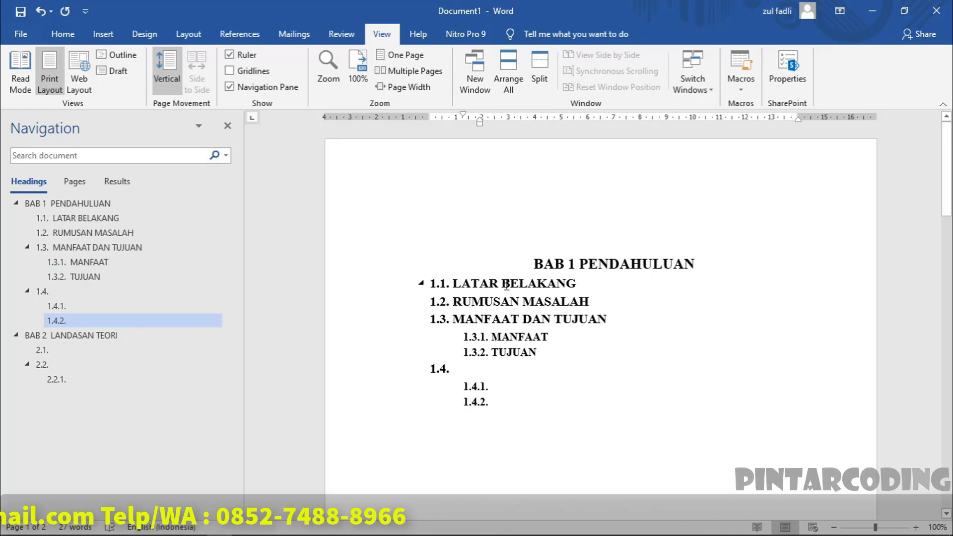
{"action": "scroll", "coordinate": [556, 389], "scroll_direction": "down", "scroll_amount": 2}
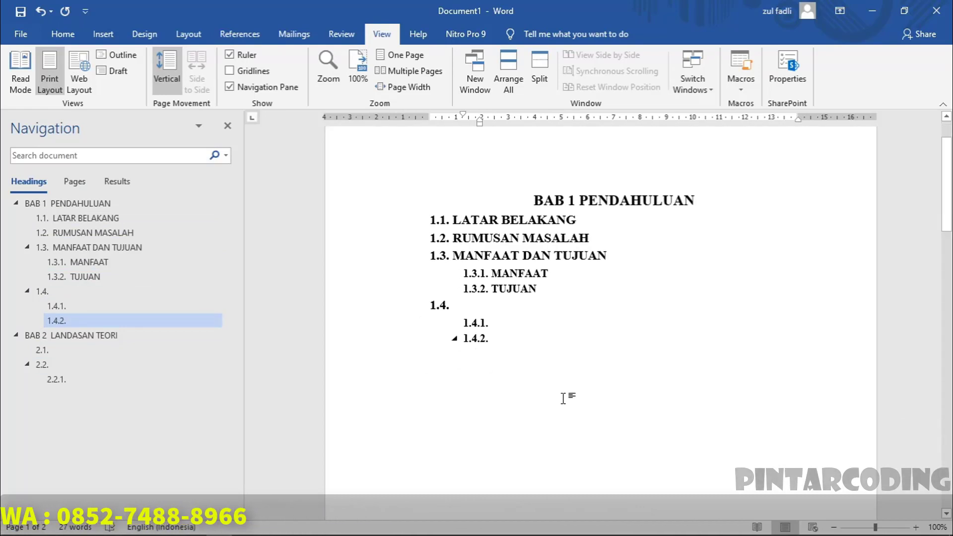
{"action": "scroll", "coordinate": [560, 364], "scroll_direction": "up", "scroll_amount": 3}
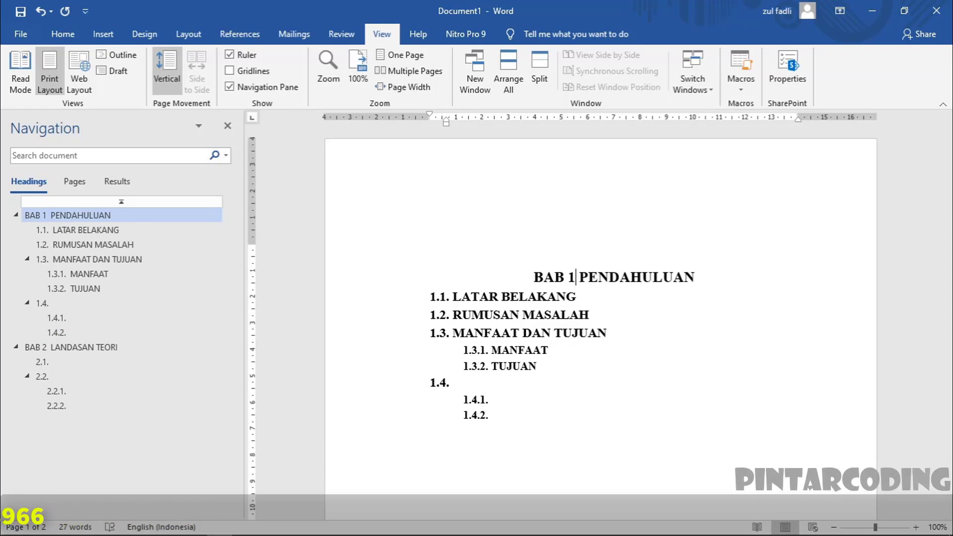
{"action": "left_click", "coordinate": [430, 250]}
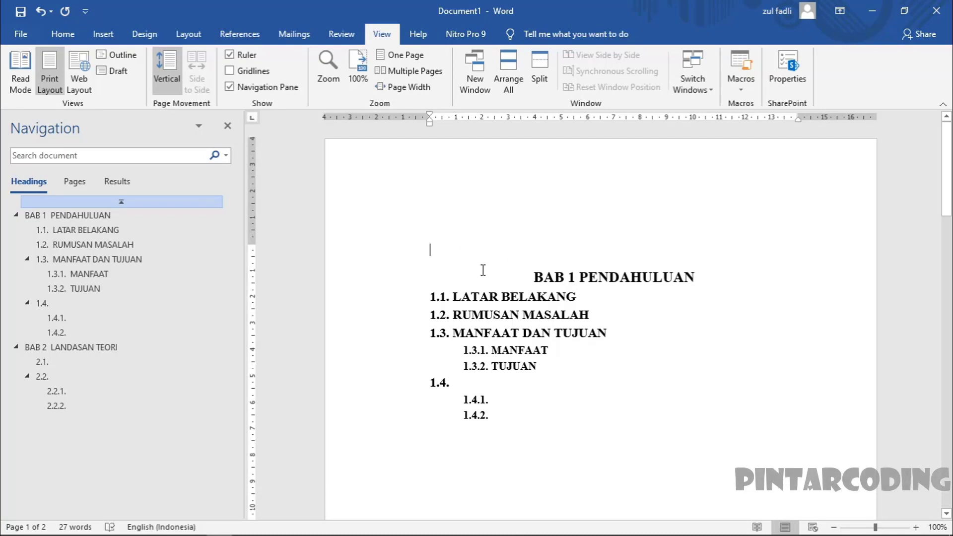
Step: Insert a Page break before BAB 1 PENDAHULUAN and delete the leftover empty line, leaving page 1 blank
{"action": "left_click", "coordinate": [192, 36]}
{"action": "left_click", "coordinate": [197, 59]}
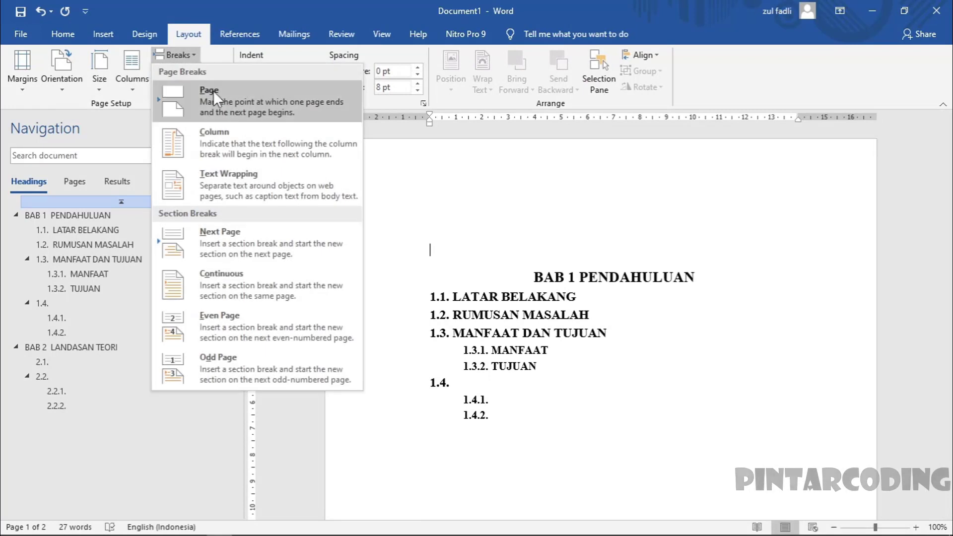
{"action": "left_click", "coordinate": [230, 107]}
{"action": "scroll", "coordinate": [609, 394], "scroll_direction": "down", "scroll_amount": 4}
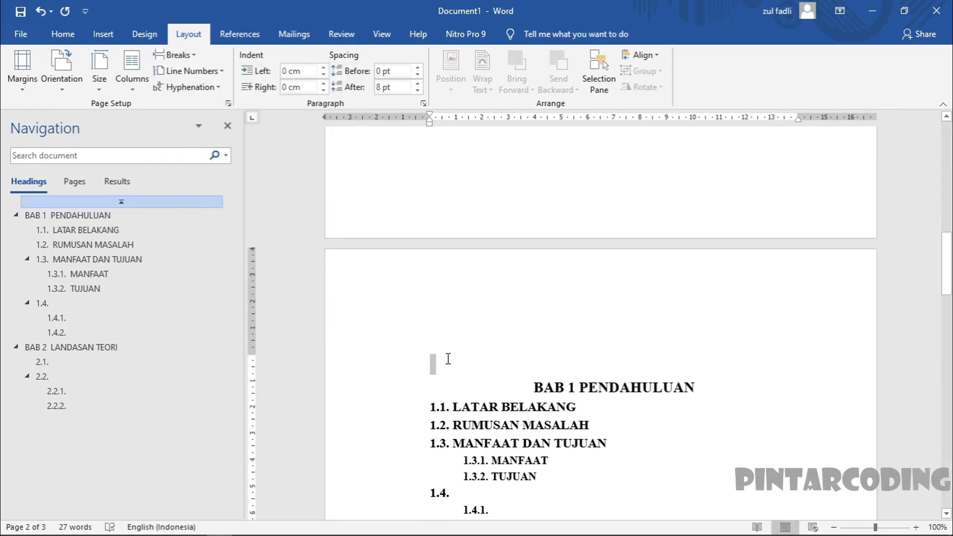
{"action": "key", "text": "Delete"}
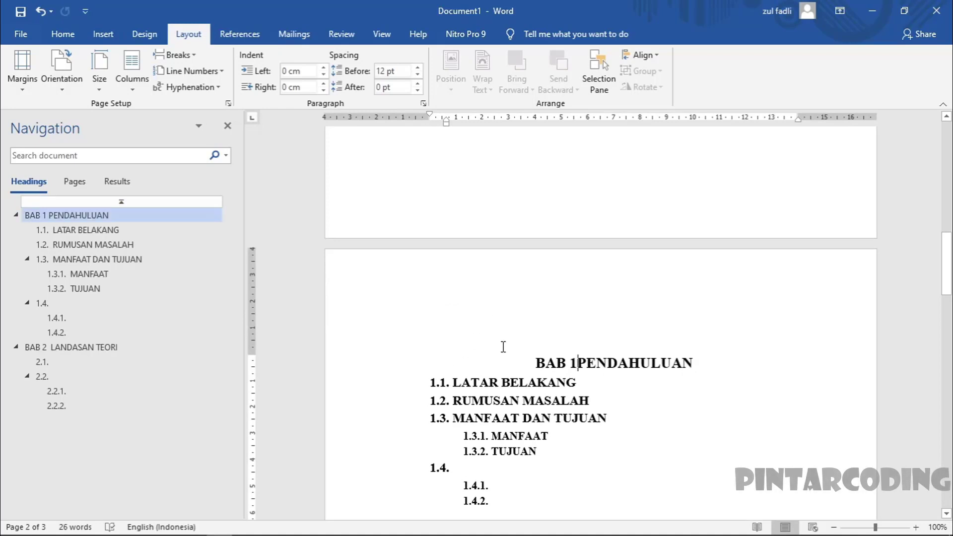
{"action": "scroll", "coordinate": [570, 366], "scroll_direction": "up", "scroll_amount": 15}
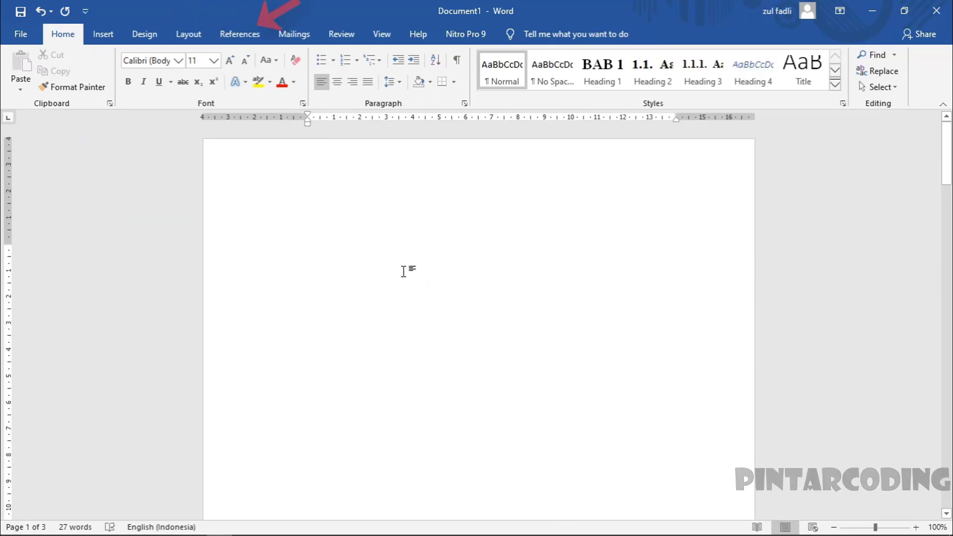
Step: Show the References Table of Contents gallery with Automatic Table 1, Automatic Table 2 and Manual Table
{"action": "left_click", "coordinate": [240, 35]}
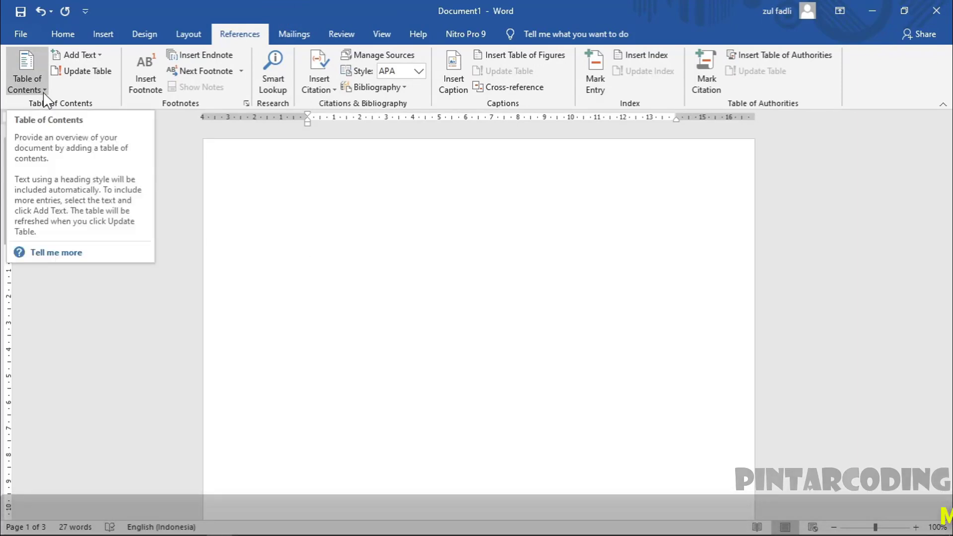
{"action": "left_click", "coordinate": [43, 90]}
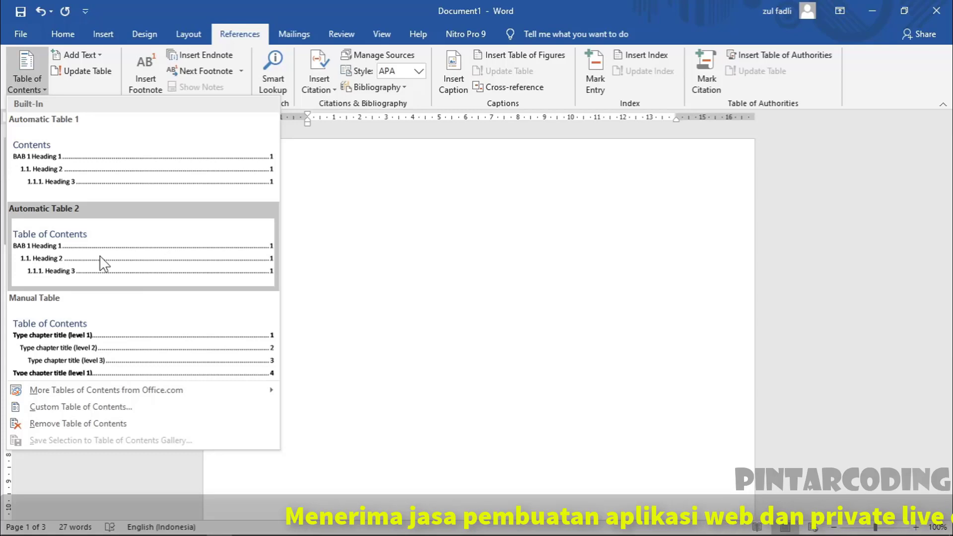
Step: Insert Automatic Table 1 on page 1 and scroll through to check its BAB 1 and BAB 2 entries
{"action": "left_click", "coordinate": [125, 168]}
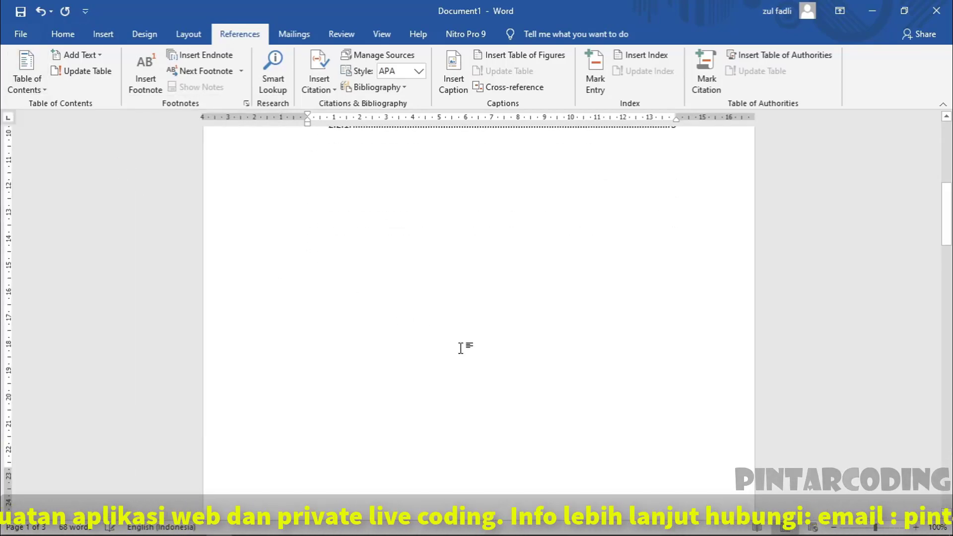
{"action": "scroll", "coordinate": [460, 348], "scroll_direction": "up", "scroll_amount": 2}
{"action": "scroll", "coordinate": [461, 347], "scroll_direction": "up", "scroll_amount": 4}
{"action": "scroll", "coordinate": [461, 347], "scroll_direction": "up", "scroll_amount": 1}
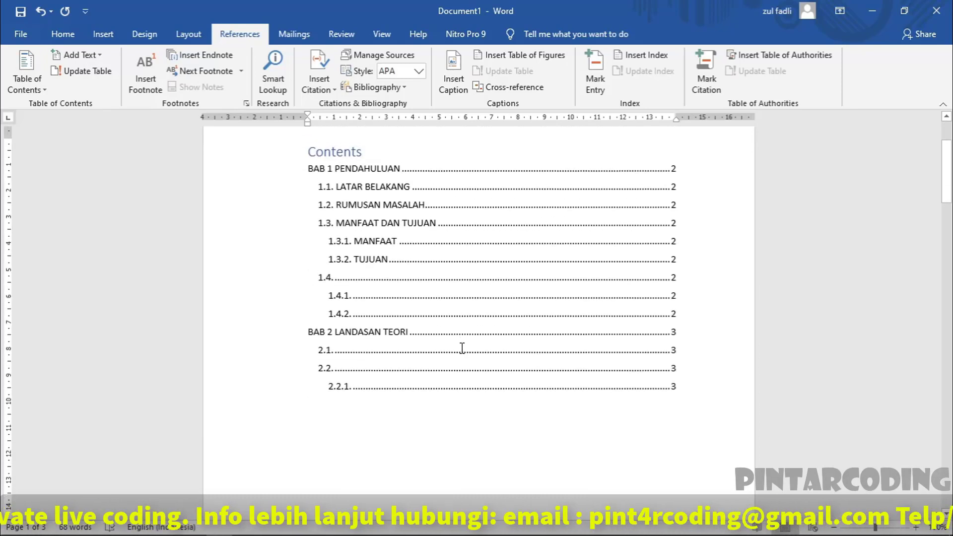
{"action": "scroll", "coordinate": [462, 348], "scroll_direction": "up", "scroll_amount": 2}
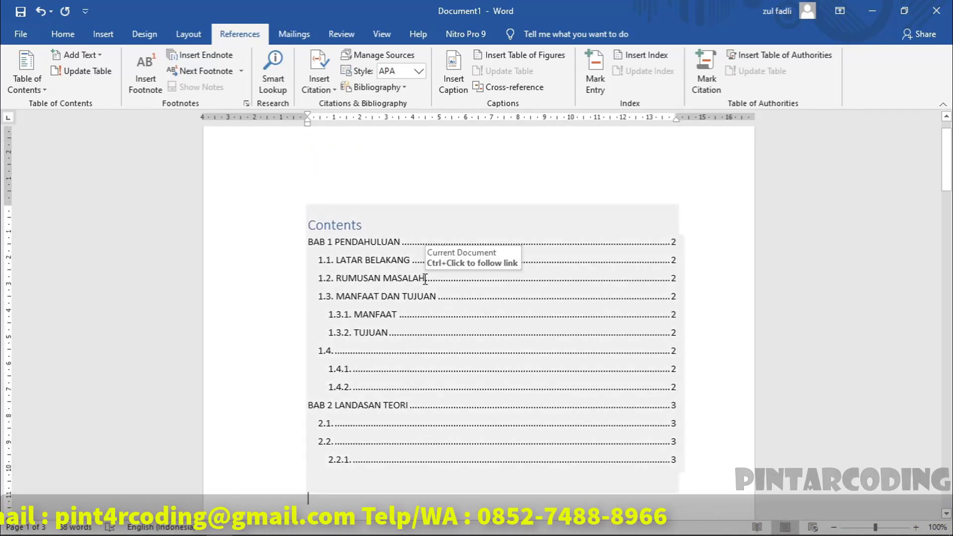
{"action": "scroll", "coordinate": [453, 304], "scroll_direction": "up", "scroll_amount": 1}
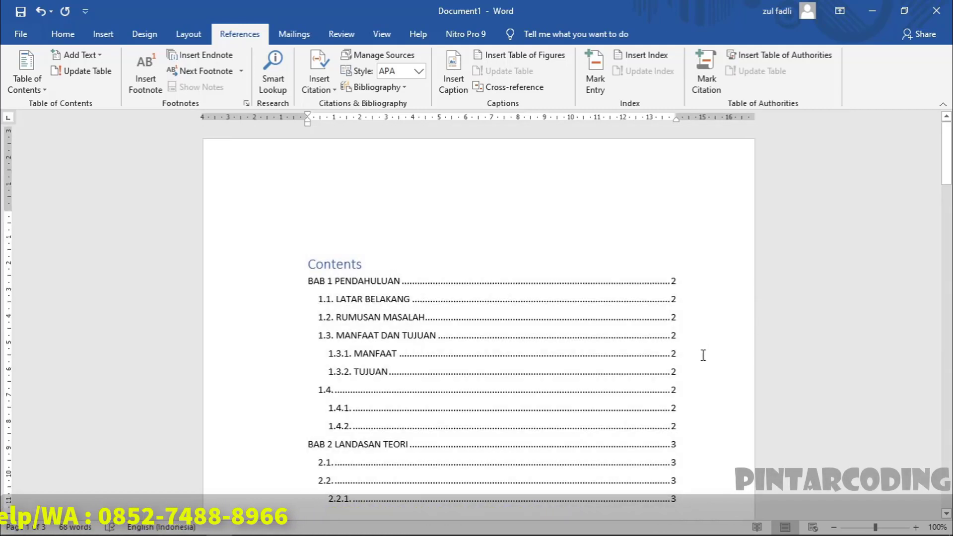
{"action": "scroll", "coordinate": [703, 355], "scroll_direction": "down", "scroll_amount": 3}
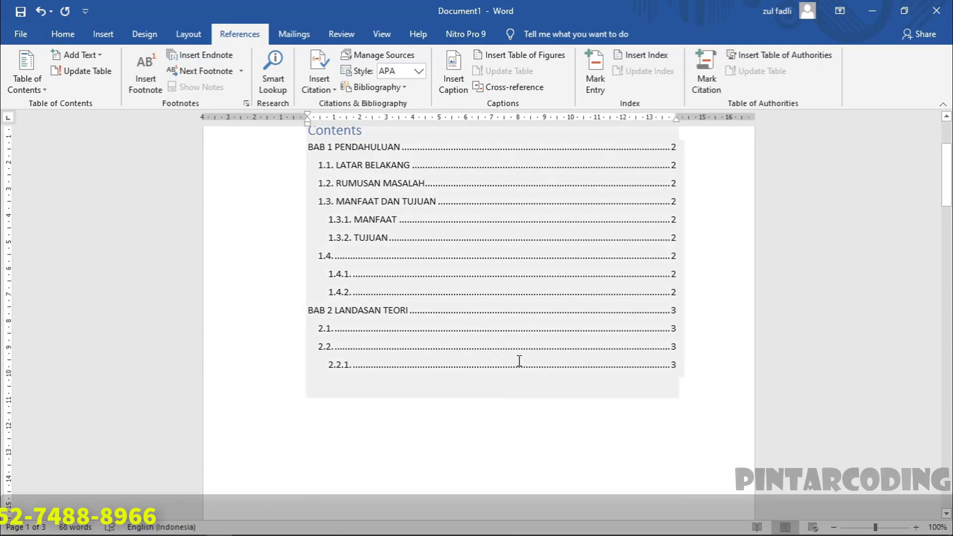
{"action": "scroll", "coordinate": [461, 303], "scroll_direction": "up", "scroll_amount": 2}
{"action": "scroll", "coordinate": [543, 362], "scroll_direction": "down", "scroll_amount": 6}
{"action": "scroll", "coordinate": [611, 384], "scroll_direction": "down", "scroll_amount": 6}
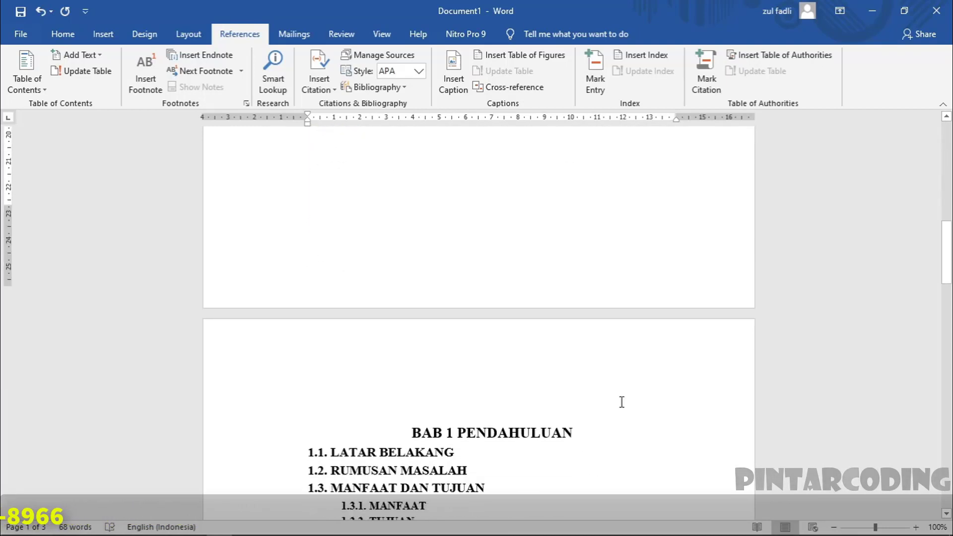
{"action": "scroll", "coordinate": [622, 400], "scroll_direction": "down", "scroll_amount": 6}
{"action": "scroll", "coordinate": [561, 425], "scroll_direction": "up", "scroll_amount": 3}
{"action": "scroll", "coordinate": [502, 408], "scroll_direction": "down", "scroll_amount": 12}
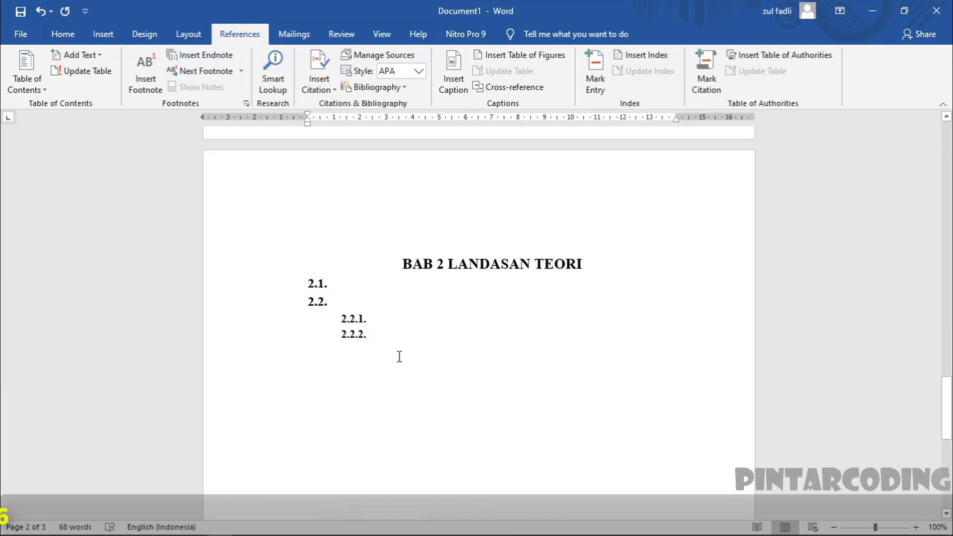
Step: Add a blank line after 2.1. and insert a Page break so 2.2. starts on page 4
{"action": "left_click", "coordinate": [346, 291]}
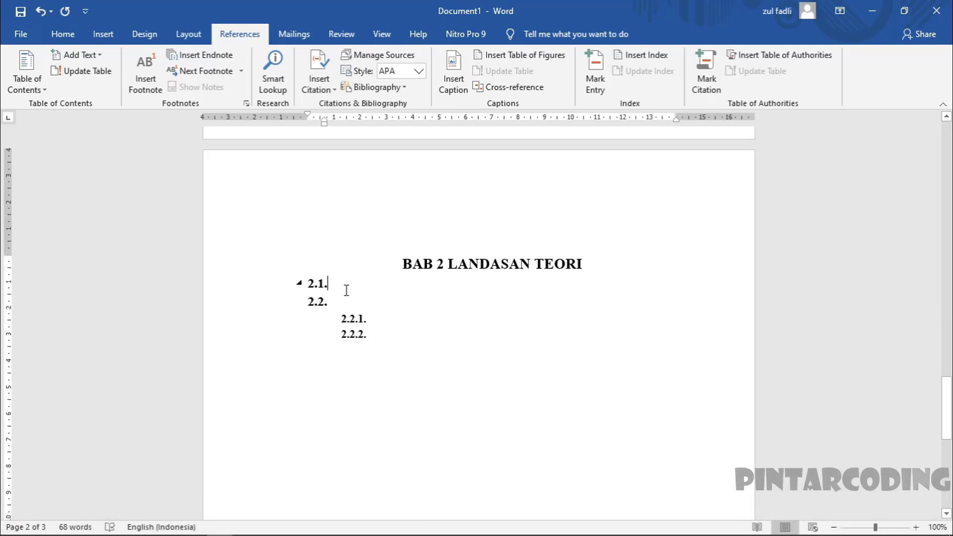
{"action": "key", "text": "Return"}
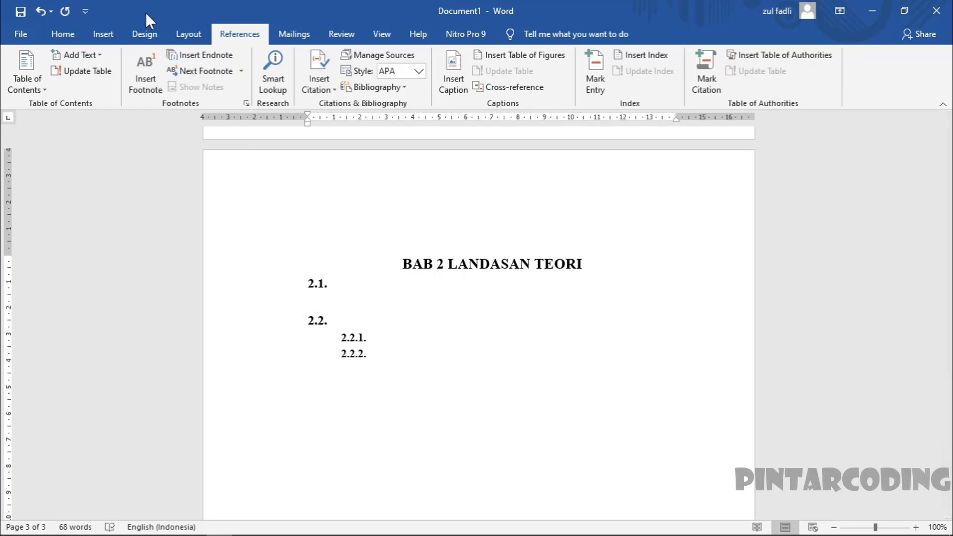
{"action": "left_click", "coordinate": [184, 35]}
{"action": "left_click", "coordinate": [192, 55]}
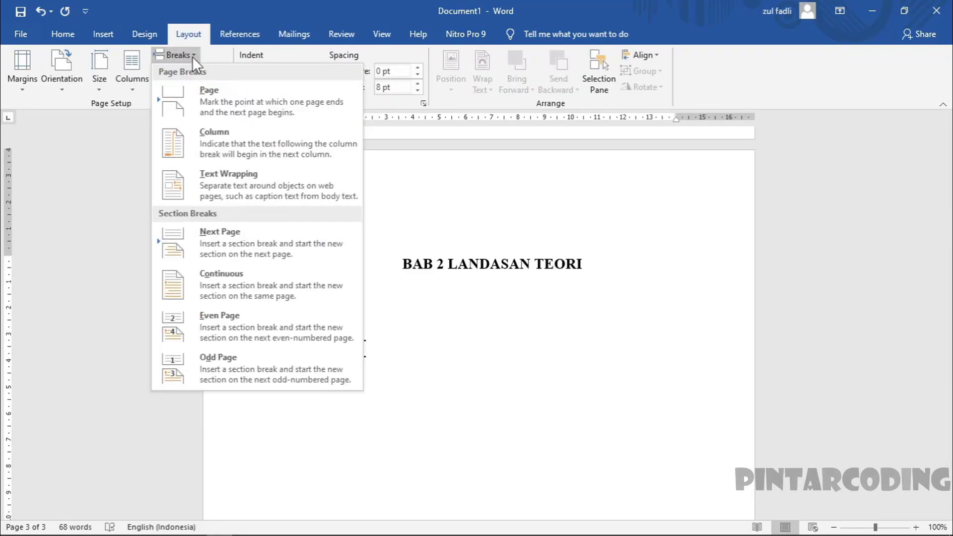
{"action": "left_click", "coordinate": [213, 107]}
{"action": "scroll", "coordinate": [488, 358], "scroll_direction": "down", "scroll_amount": 5}
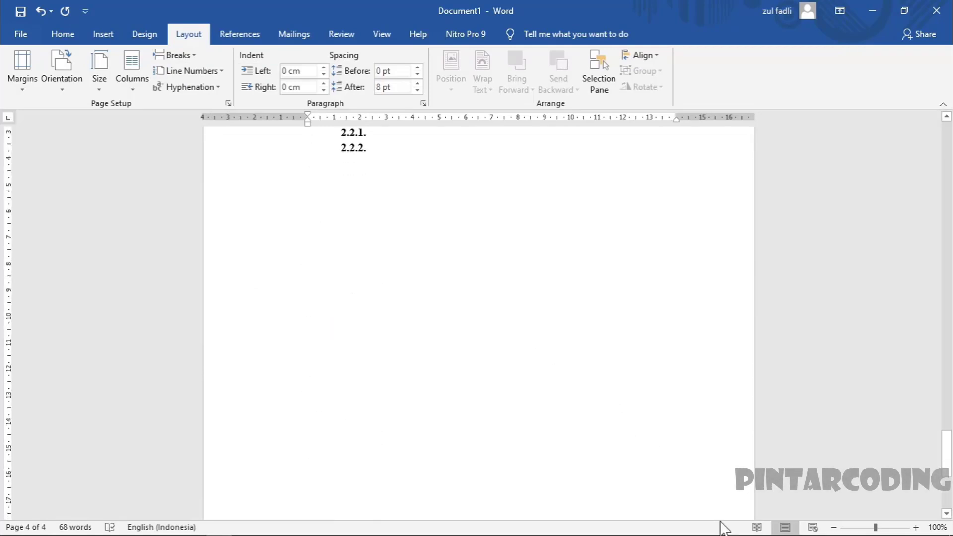
{"action": "left_click_drag", "start_coordinate": [947, 432], "coordinate": [947, 144]}
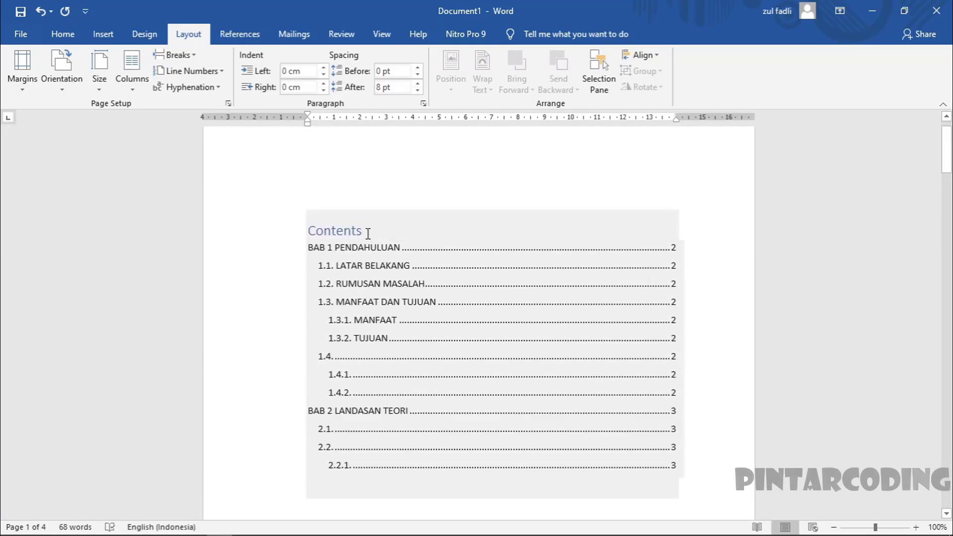
Step: Update the table of contents page numbers only, so 2.2. and 2.2.1. list page 4
{"action": "left_click", "coordinate": [368, 233]}
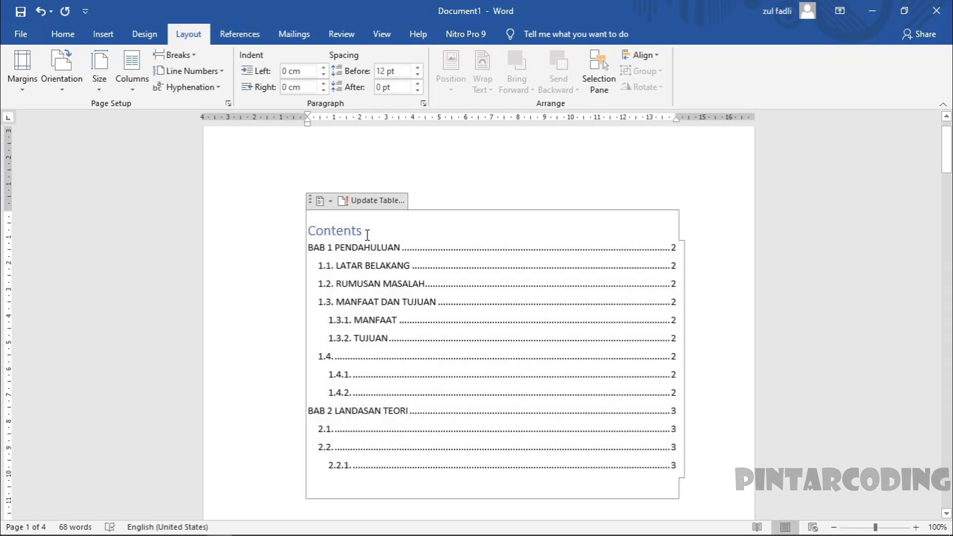
{"action": "left_click", "coordinate": [371, 204]}
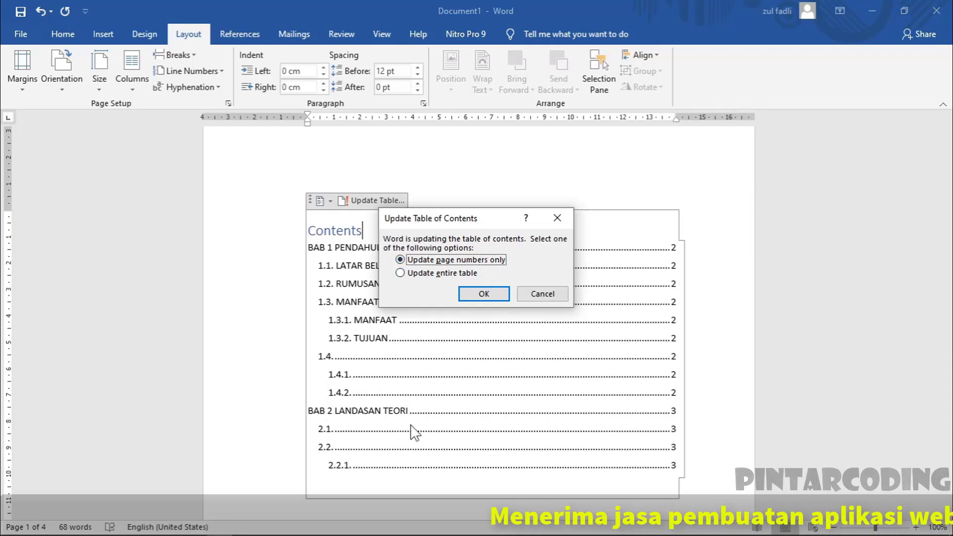
{"action": "left_click", "coordinate": [400, 273]}
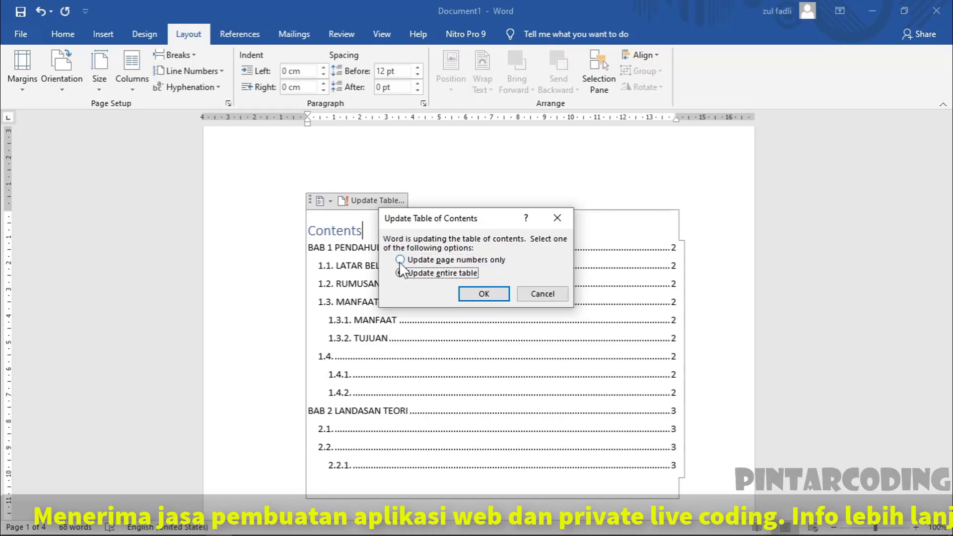
{"action": "left_click", "coordinate": [401, 260]}
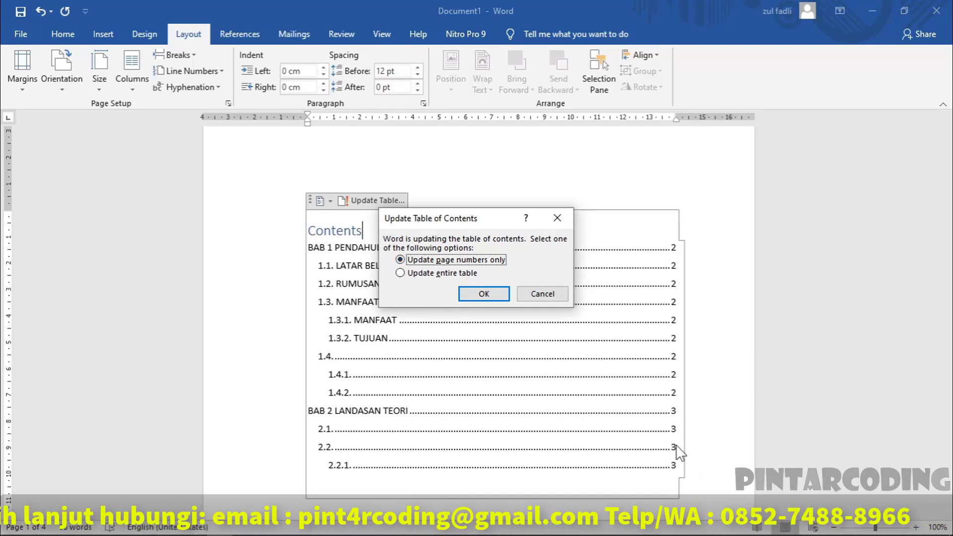
{"action": "left_click", "coordinate": [495, 294]}
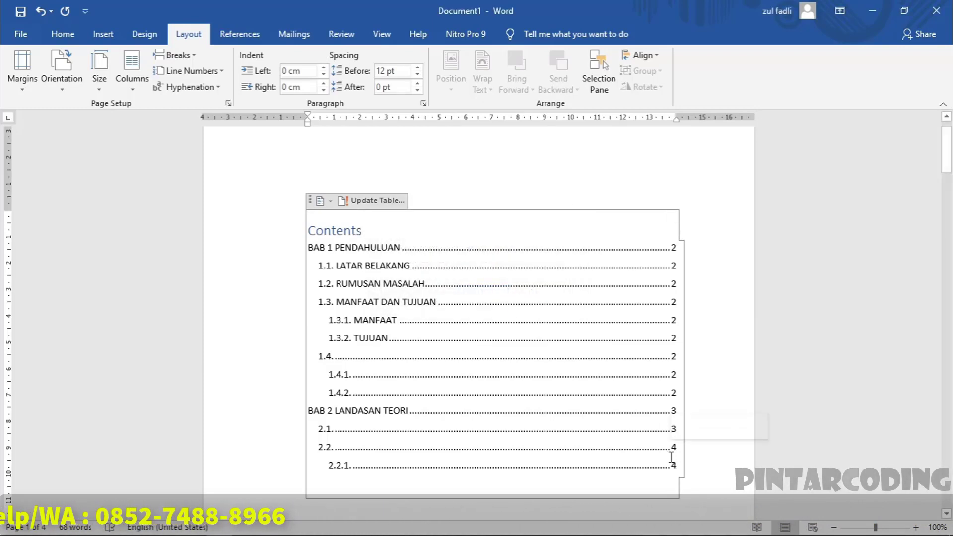
{"action": "scroll", "coordinate": [619, 272], "scroll_direction": "up", "scroll_amount": 1}
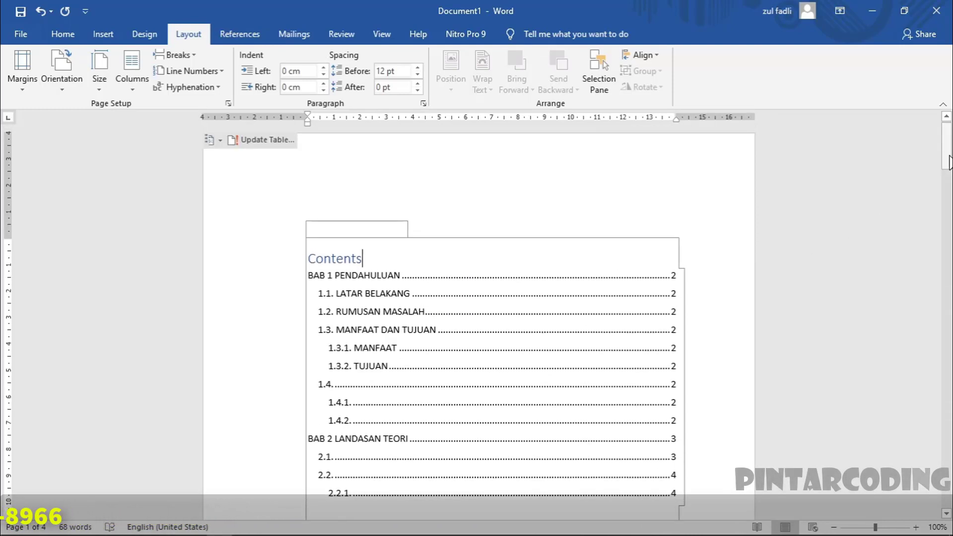
{"action": "left_click_drag", "start_coordinate": [947, 162], "coordinate": [947, 213]}
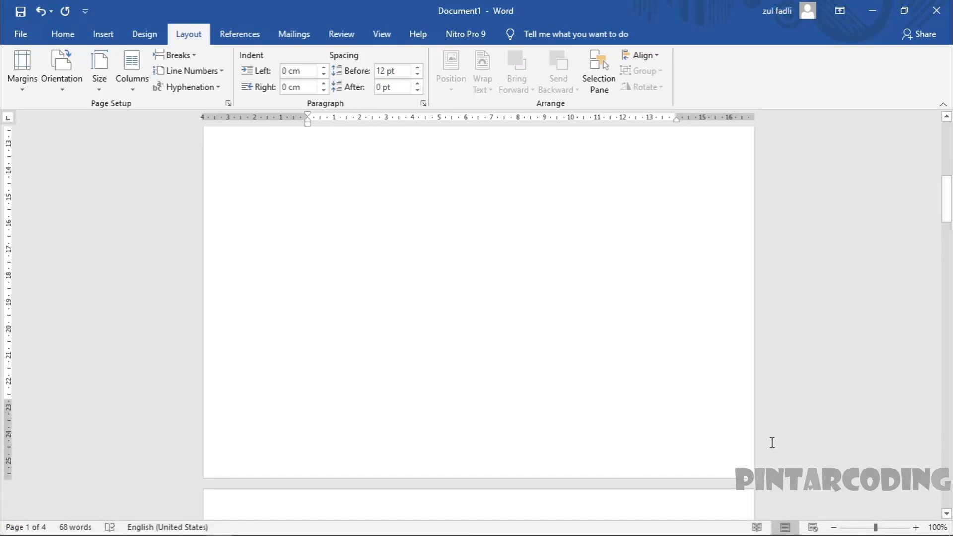
Step: Add Plain Number 3 page numbers at the bottom right of every page, then close footer editing
{"action": "scroll", "coordinate": [772, 443], "scroll_direction": "down", "scroll_amount": 1}
{"action": "scroll", "coordinate": [722, 422], "scroll_direction": "down", "scroll_amount": 2}
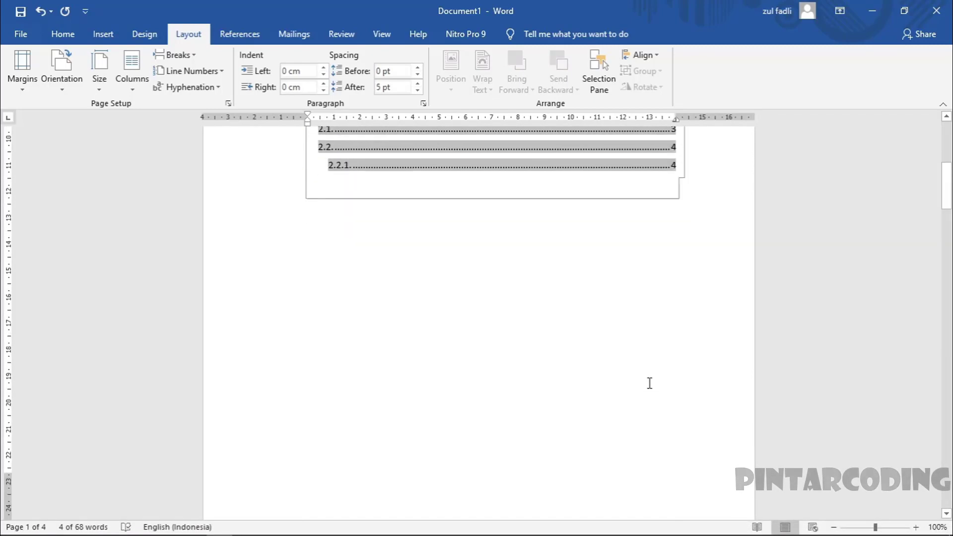
{"action": "scroll", "coordinate": [636, 381], "scroll_direction": "down", "scroll_amount": 10}
{"action": "scroll", "coordinate": [606, 367], "scroll_direction": "down", "scroll_amount": 8}
{"action": "left_click", "coordinate": [591, 362]}
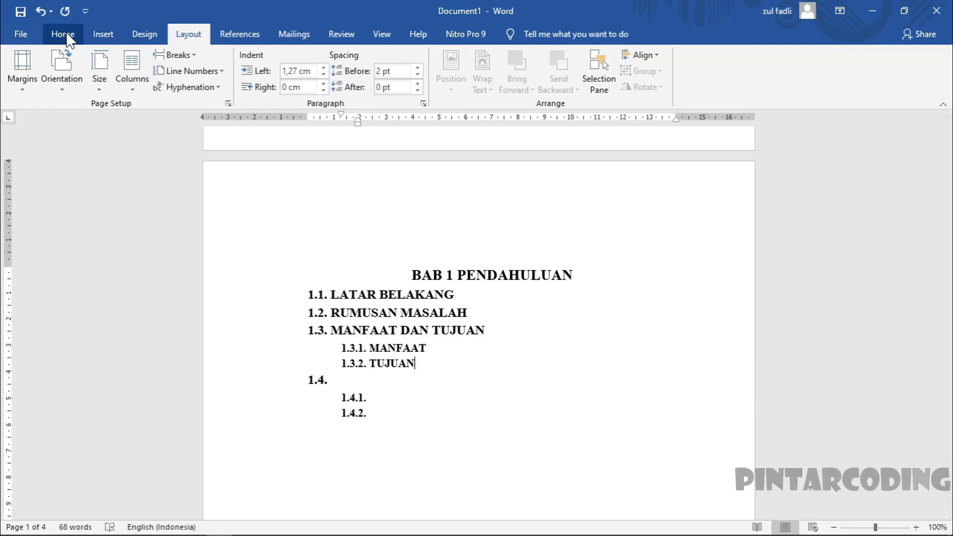
{"action": "left_click", "coordinate": [105, 35]}
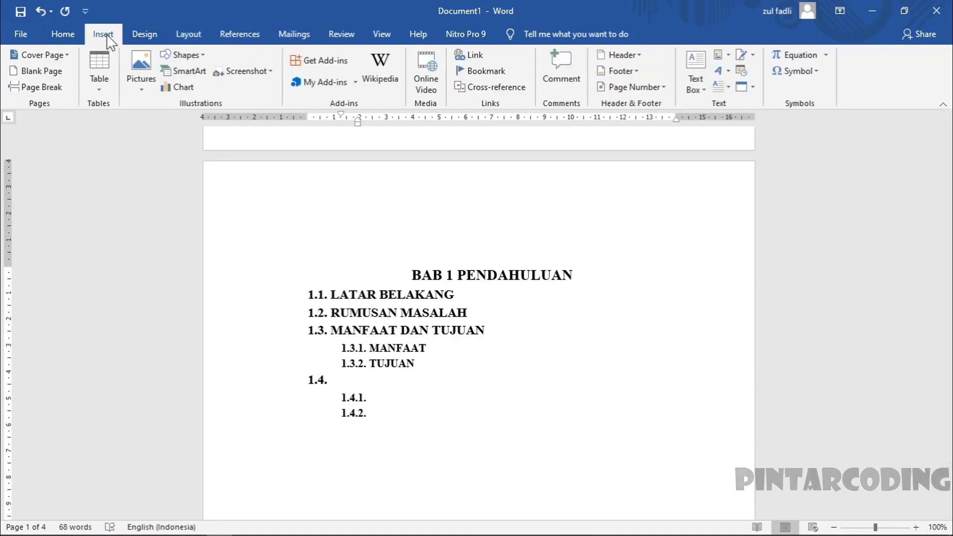
{"action": "left_click", "coordinate": [663, 91]}
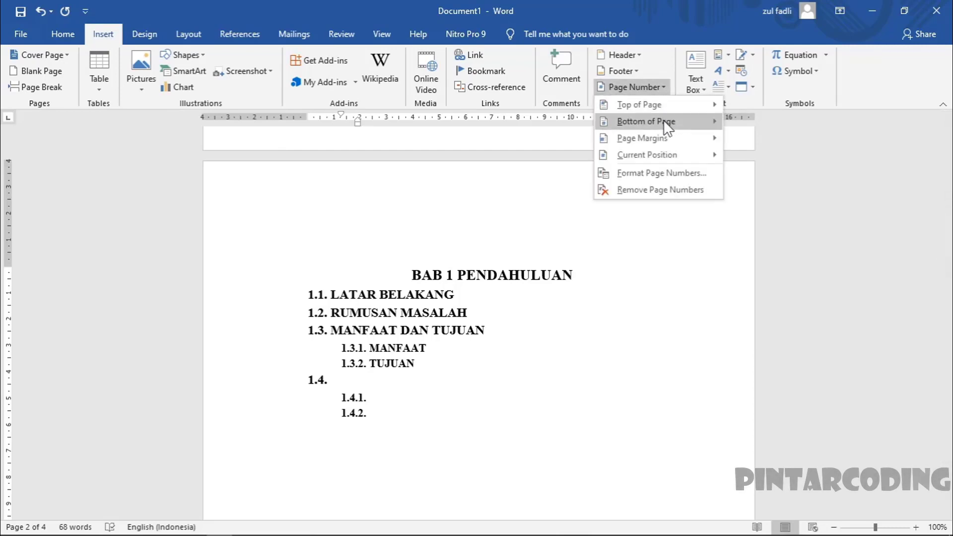
{"action": "mouse_move", "coordinate": [646, 121]}
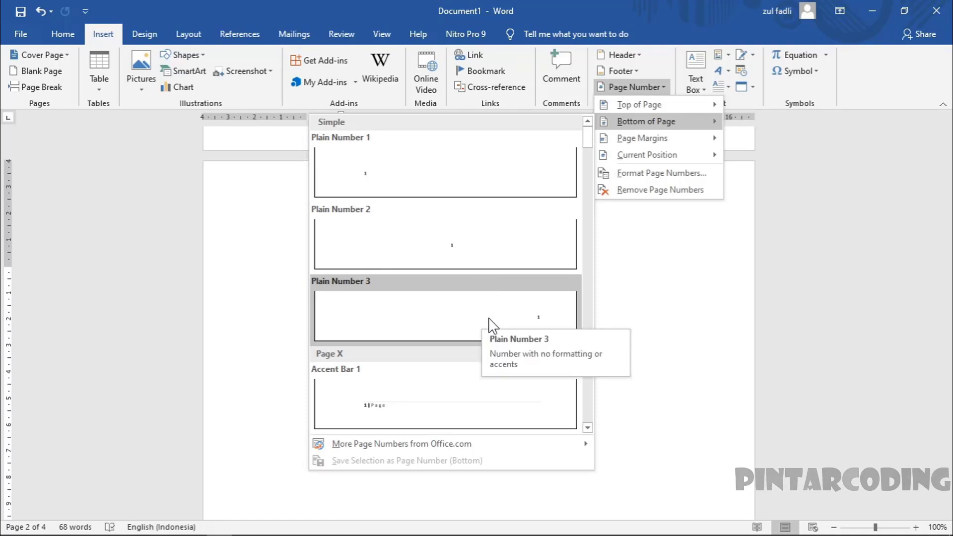
{"action": "left_click", "coordinate": [462, 311]}
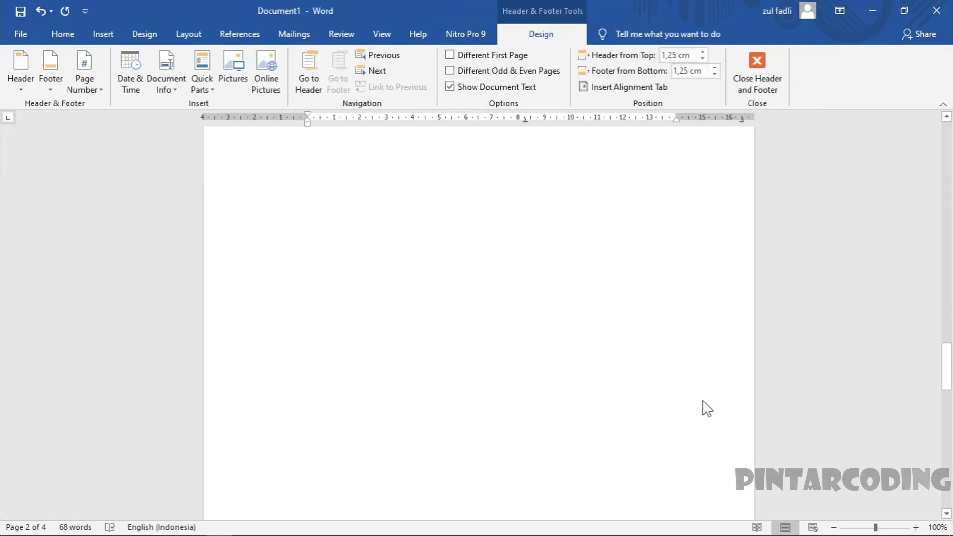
{"action": "scroll", "coordinate": [707, 408], "scroll_direction": "down", "scroll_amount": 5}
{"action": "scroll", "coordinate": [679, 377], "scroll_direction": "down", "scroll_amount": 5}
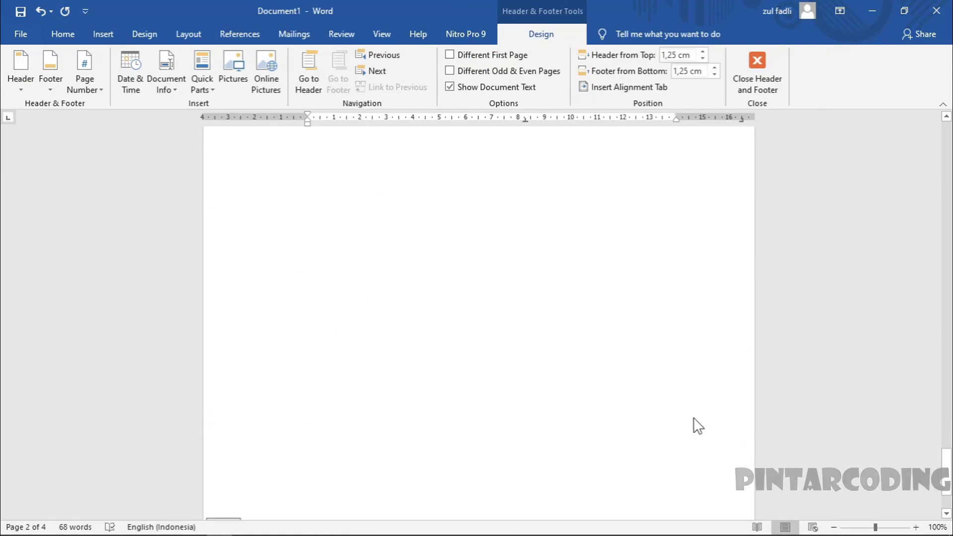
{"action": "scroll", "coordinate": [694, 425], "scroll_direction": "down", "scroll_amount": 3}
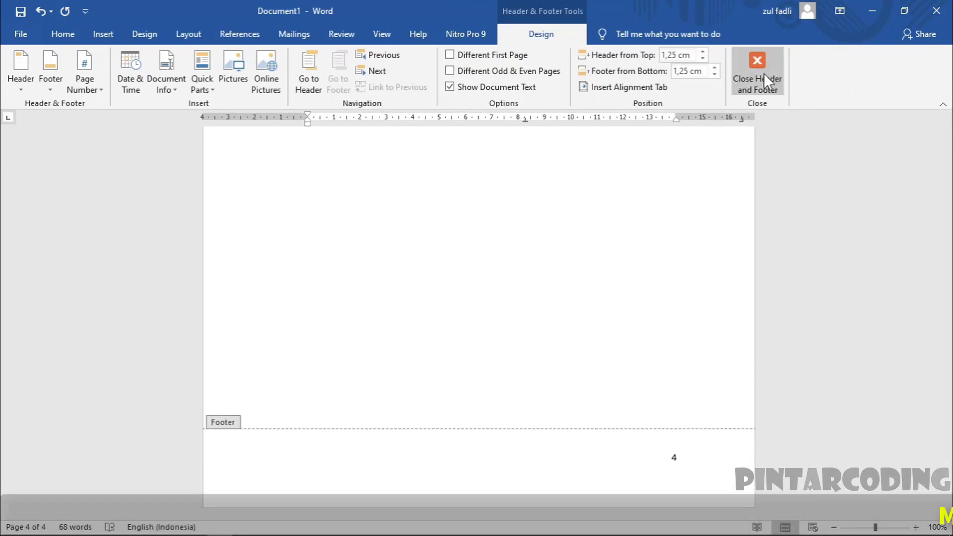
{"action": "left_click", "coordinate": [764, 73]}
Step: Title the empty 1.4. subheading SISTEMATIKA PENULISAN
{"action": "mouse_move", "coordinate": [947, 258]}
{"action": "left_mouse_down"}
{"action": "mouse_move", "coordinate": [947, 145]}
{"action": "mouse_move", "coordinate": [951, 405]}
{"action": "mouse_move", "coordinate": [950, 270]}
{"action": "left_mouse_up"}
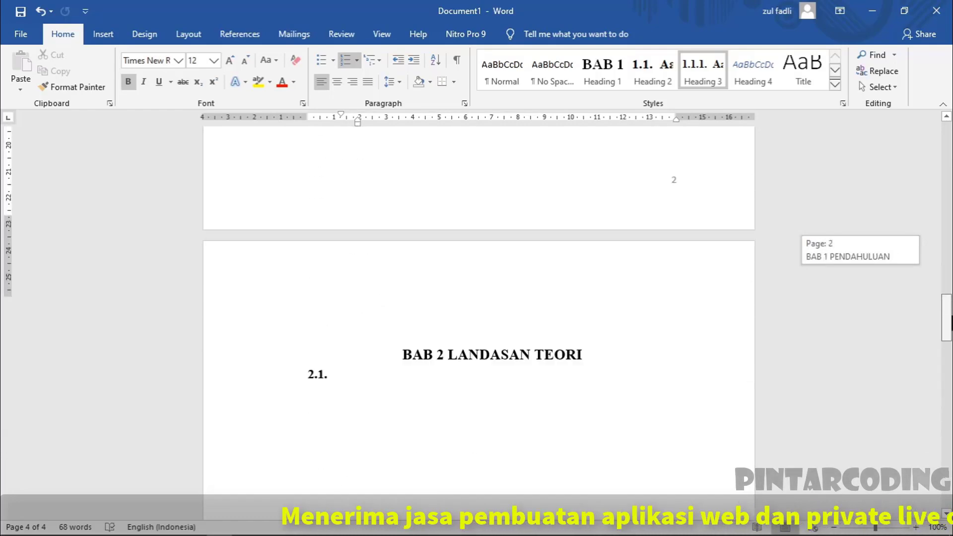
{"action": "left_click", "coordinate": [643, 442]}
{"action": "scroll", "coordinate": [394, 300], "scroll_direction": "up", "scroll_amount": 3}
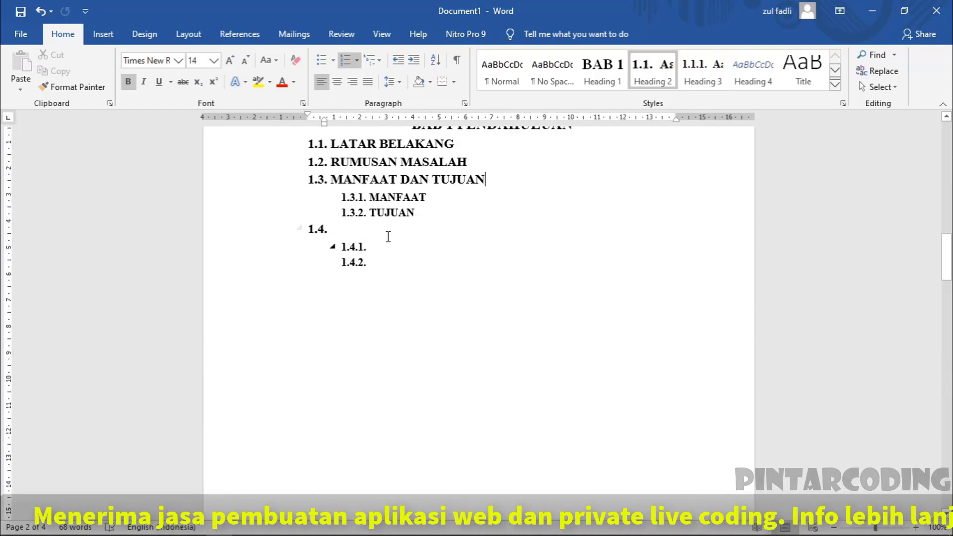
{"action": "left_click", "coordinate": [369, 228]}
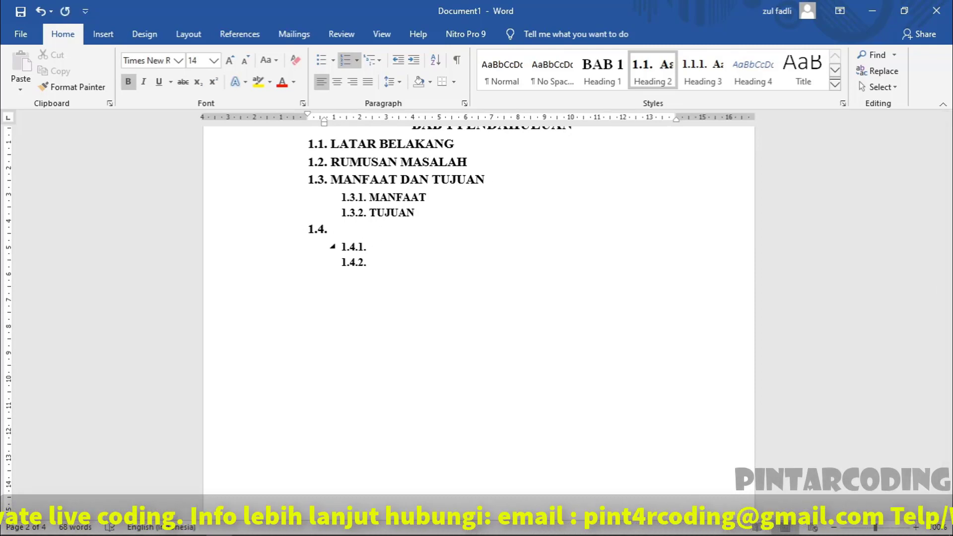
{"action": "type", "text": "SIS"}
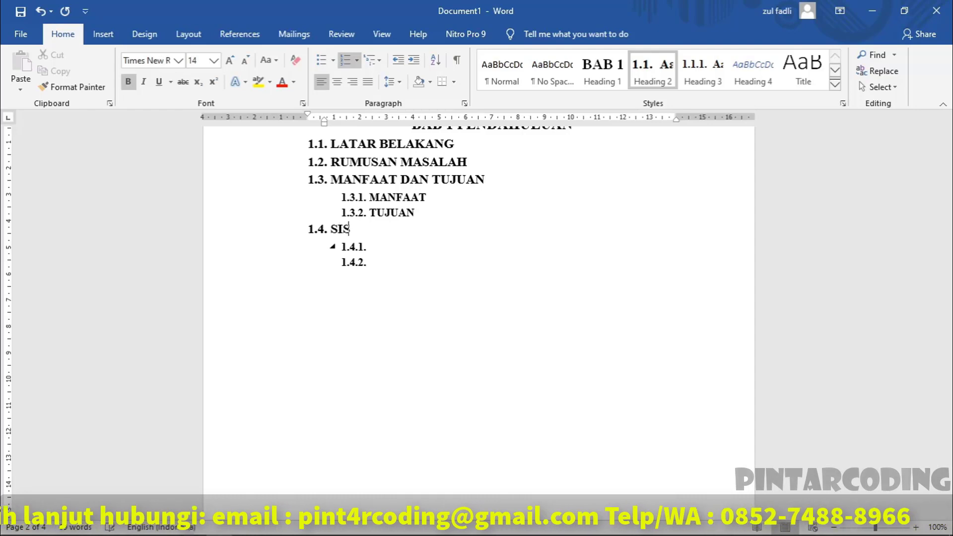
{"action": "type", "text": "TEMATI"}
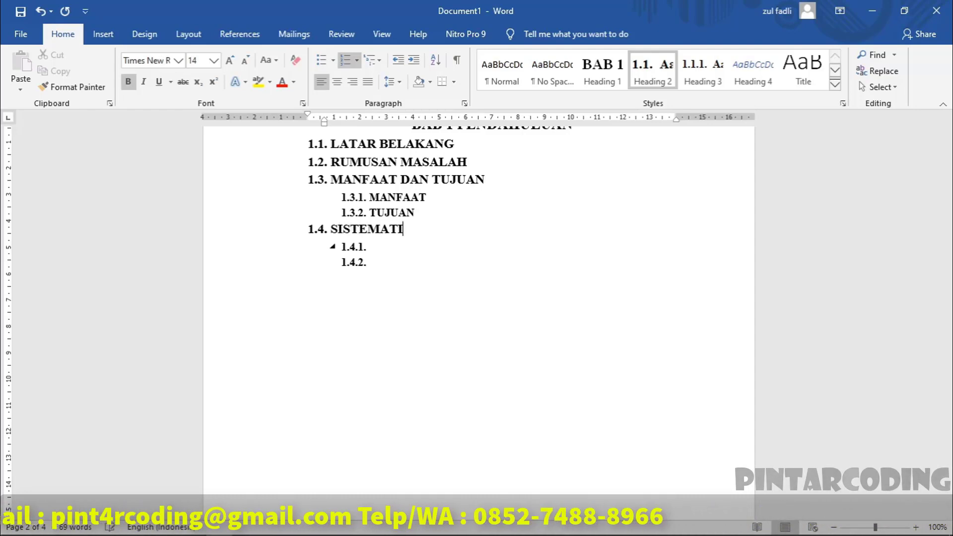
{"action": "type", "text": "KA PENULI"}
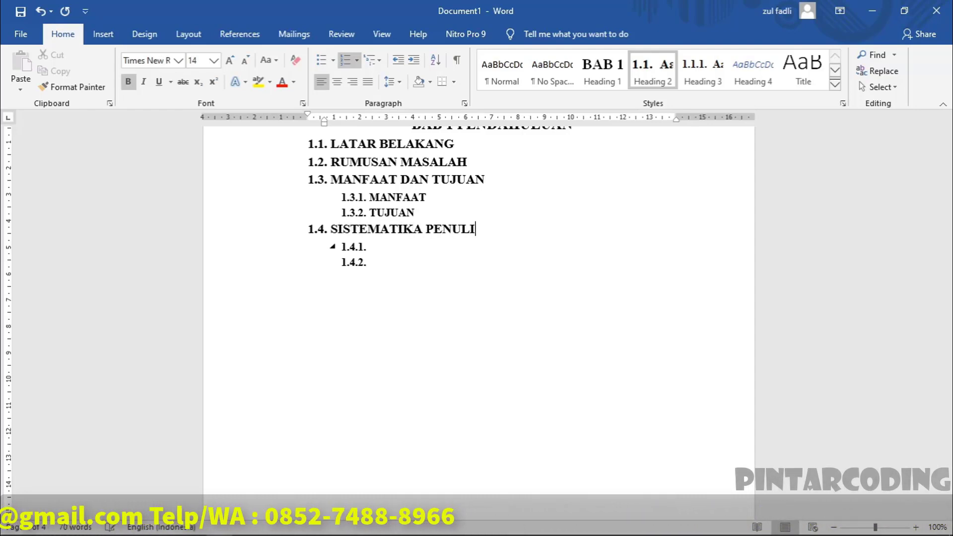
{"action": "type", "text": "SAN"}
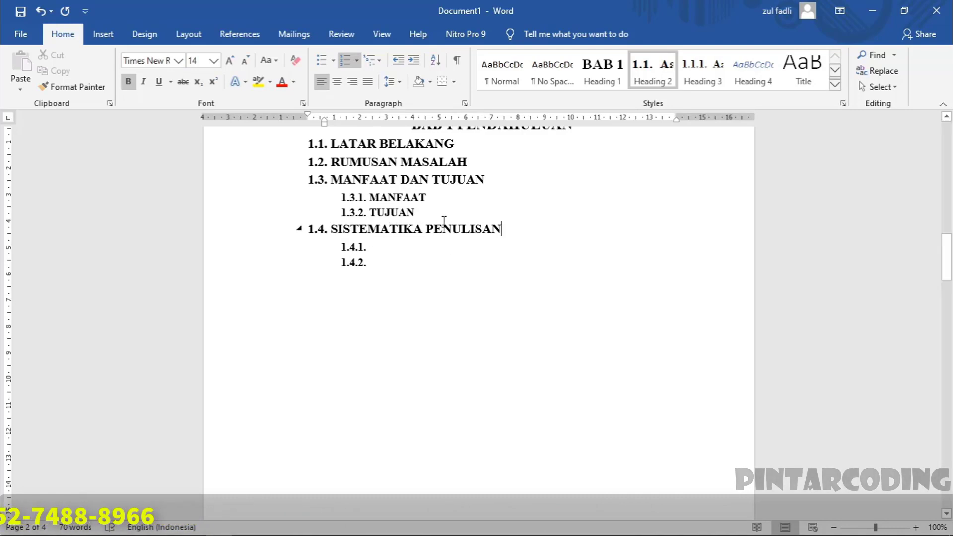
{"action": "left_click_drag", "start_coordinate": [948, 270], "coordinate": [949, 166]}
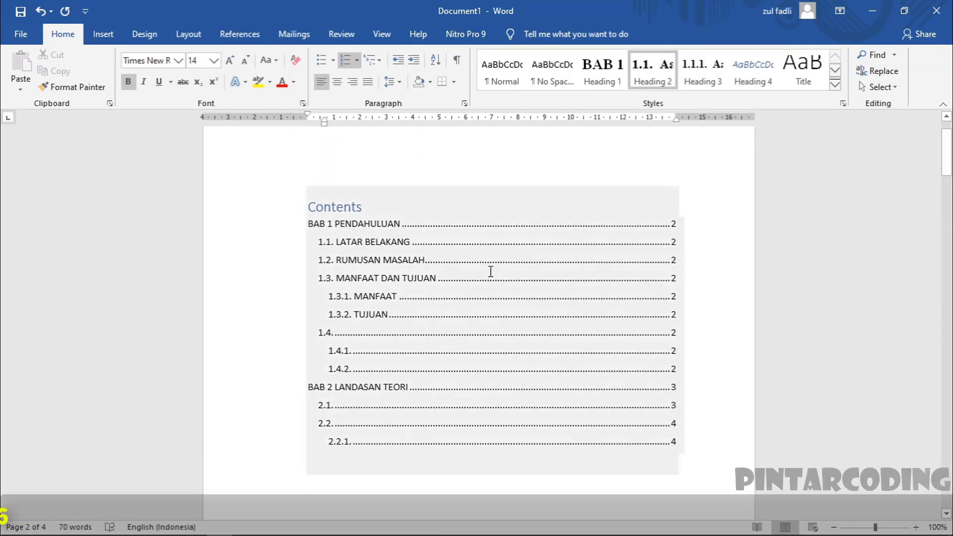
Step: Update the entire table of contents so it includes 1.4. SISTEMATIKA PENULISAN on page 2
{"action": "left_click", "coordinate": [490, 271]}
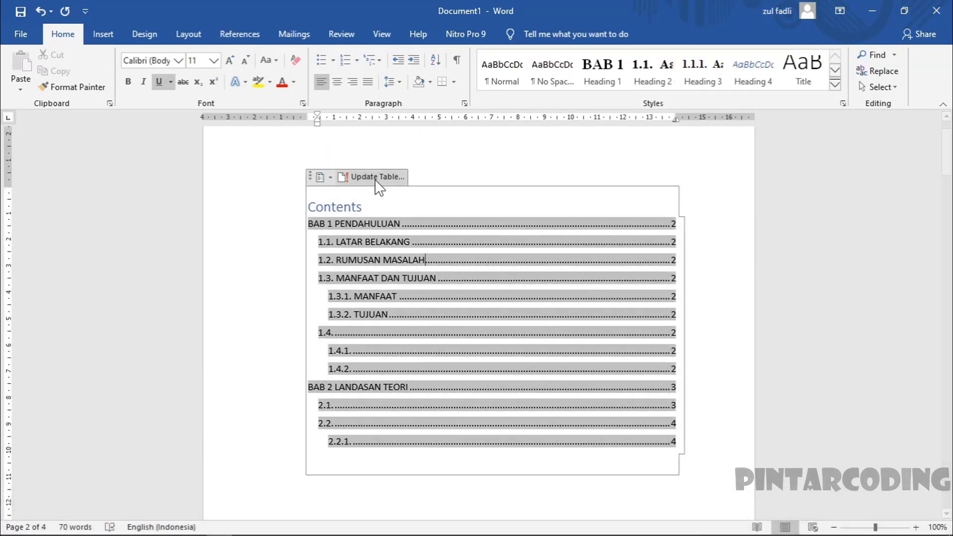
{"action": "left_click", "coordinate": [377, 177]}
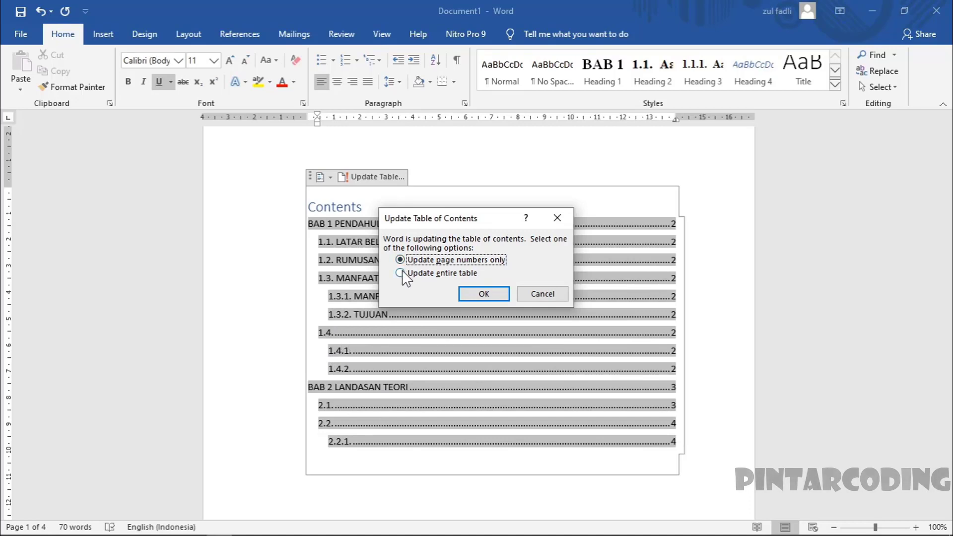
{"action": "left_click", "coordinate": [480, 295]}
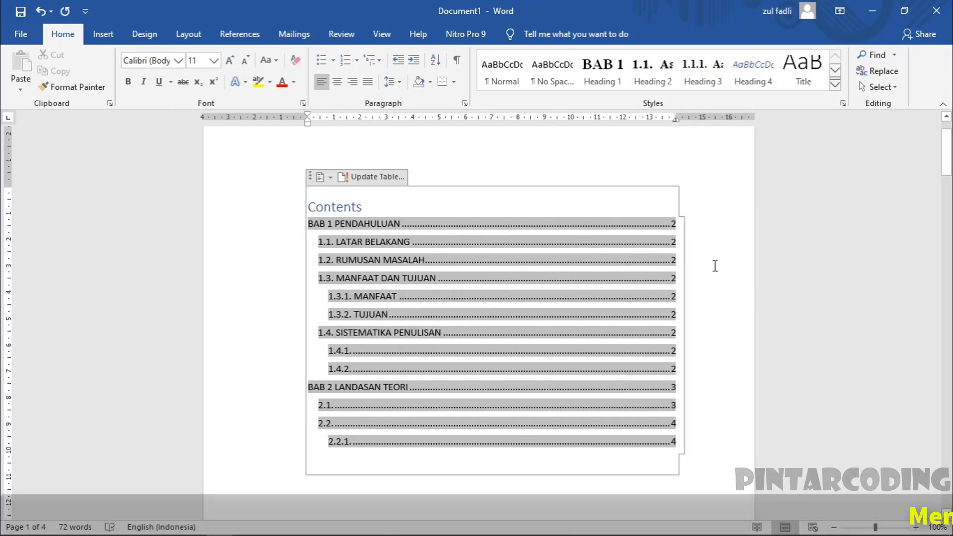
{"action": "left_click", "coordinate": [710, 259]}
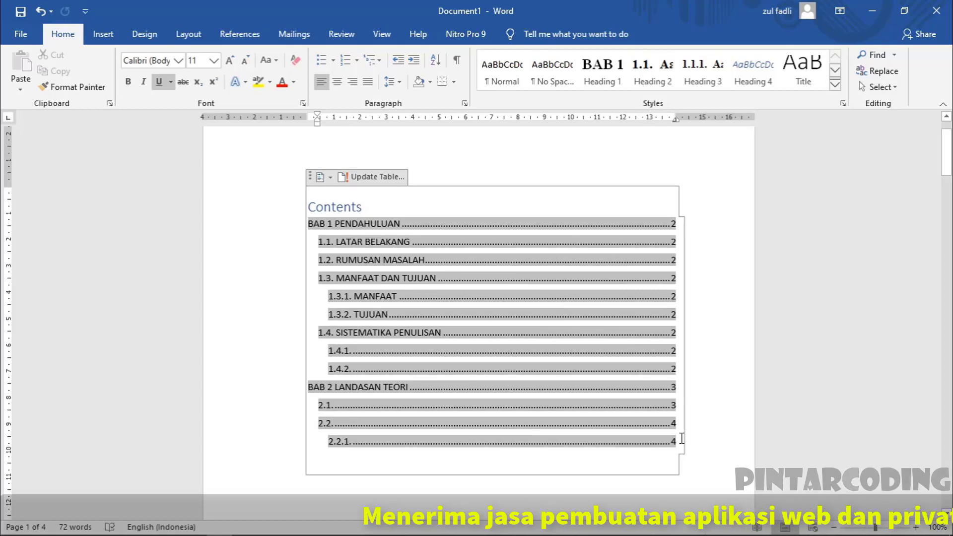
{"action": "left_click", "coordinate": [458, 443]}
{"action": "scroll", "coordinate": [458, 444], "scroll_direction": "down", "scroll_amount": 2}
{"action": "scroll", "coordinate": [457, 443], "scroll_direction": "down", "scroll_amount": 3}
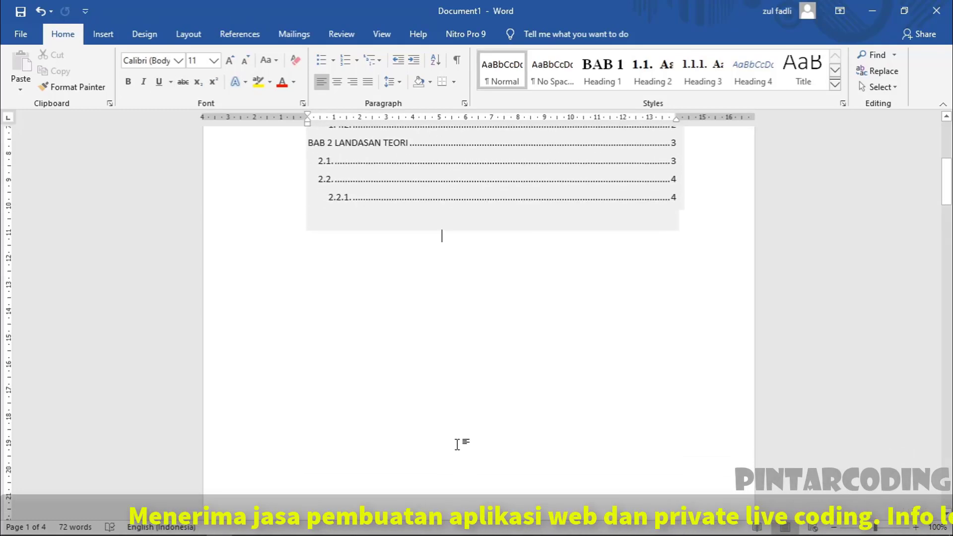
{"action": "scroll", "coordinate": [458, 444], "scroll_direction": "down", "scroll_amount": 3}
{"action": "scroll", "coordinate": [459, 446], "scroll_direction": "down", "scroll_amount": 3}
{"action": "scroll", "coordinate": [459, 445], "scroll_direction": "down", "scroll_amount": 3}
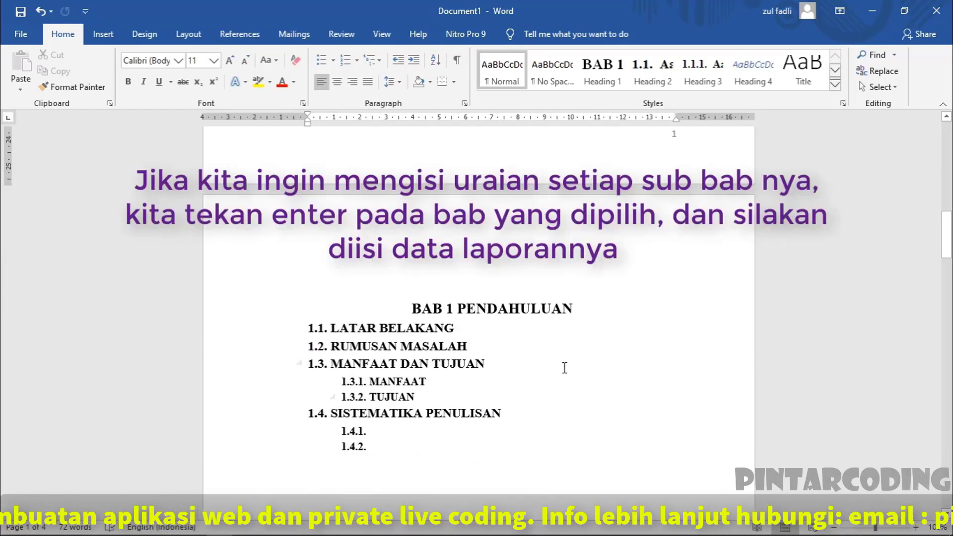
{"action": "left_click", "coordinate": [564, 368]}
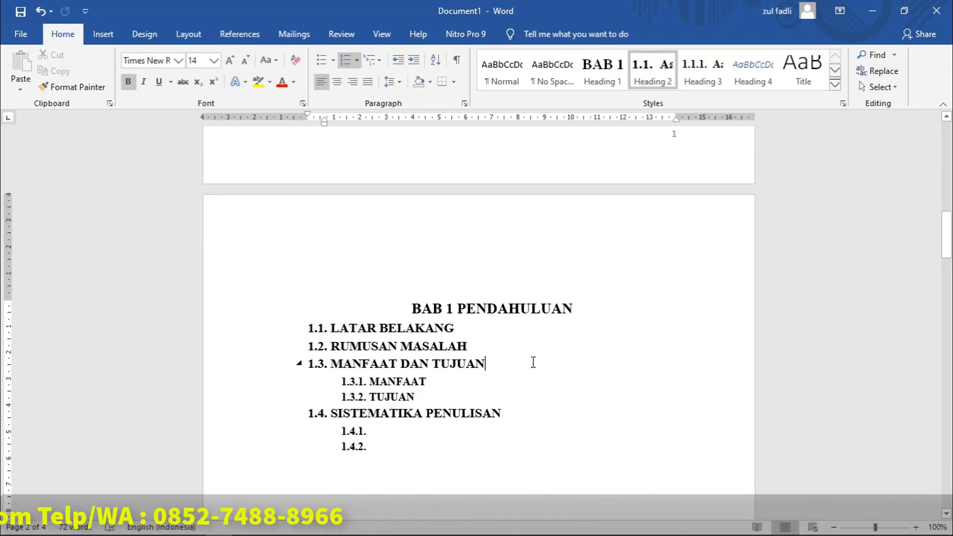
{"action": "scroll", "coordinate": [541, 374], "scroll_direction": "up", "scroll_amount": 5}
{"action": "scroll", "coordinate": [544, 372], "scroll_direction": "up", "scroll_amount": 4}
{"action": "scroll", "coordinate": [547, 372], "scroll_direction": "up", "scroll_amount": 1}
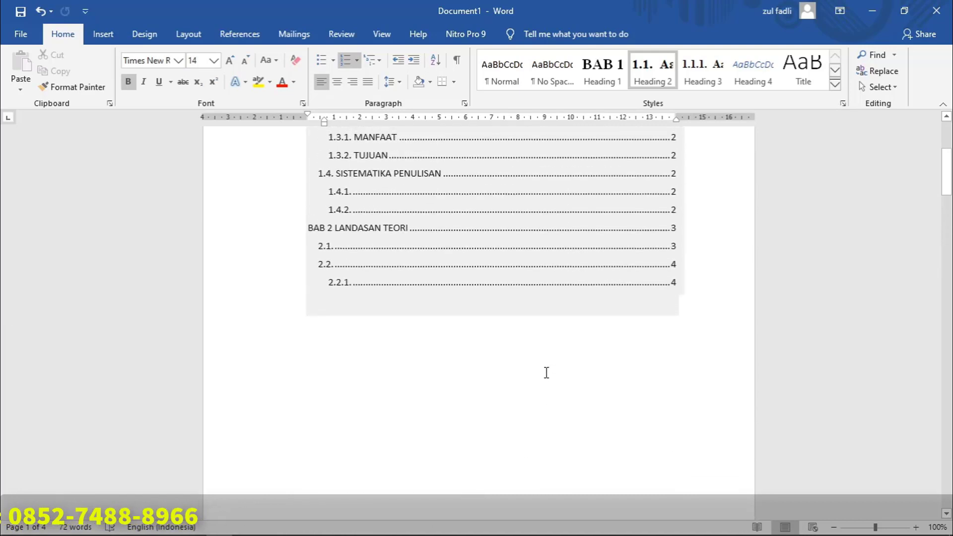
{"action": "scroll", "coordinate": [546, 373], "scroll_direction": "up", "scroll_amount": 3}
{"action": "scroll", "coordinate": [234, 297], "scroll_direction": "up", "scroll_amount": 4}
{"action": "scroll", "coordinate": [503, 357], "scroll_direction": "up", "scroll_amount": 1}
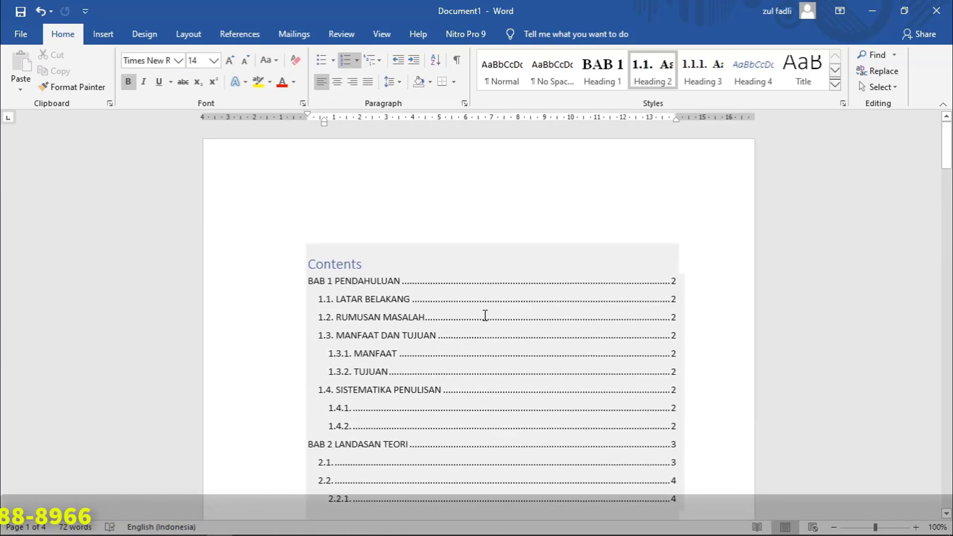
{"action": "scroll", "coordinate": [581, 372], "scroll_direction": "down", "scroll_amount": 3}
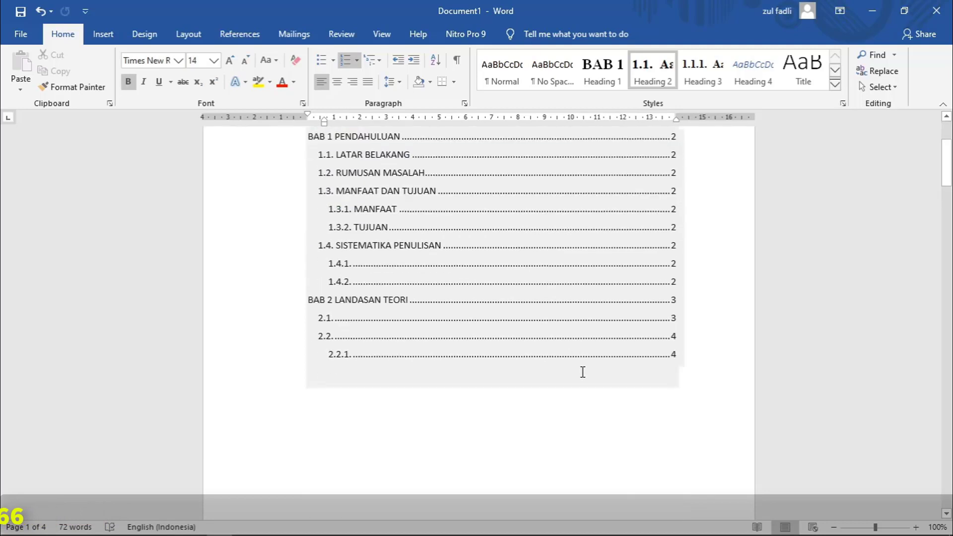
{"action": "scroll", "coordinate": [589, 386], "scroll_direction": "down", "scroll_amount": 4}
{"action": "scroll", "coordinate": [594, 388], "scroll_direction": "down", "scroll_amount": 2}
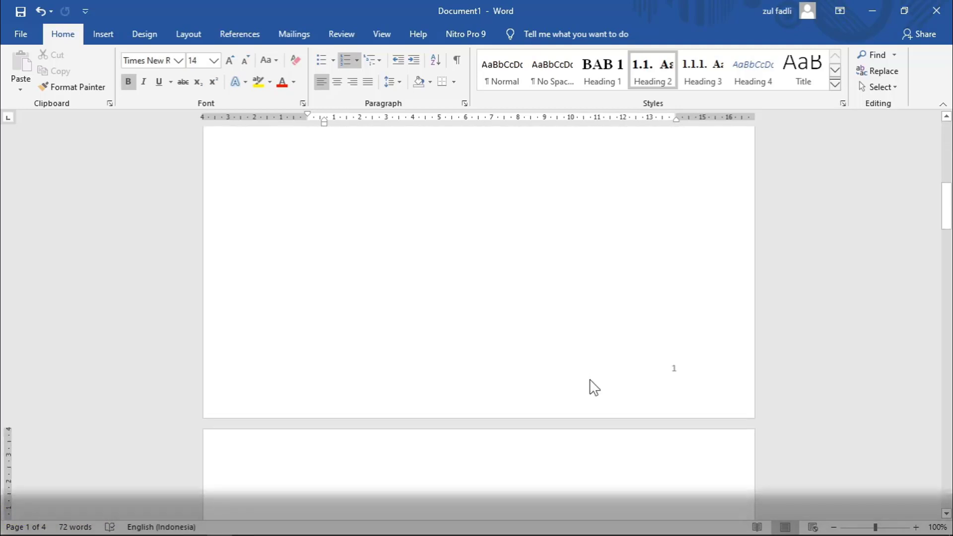